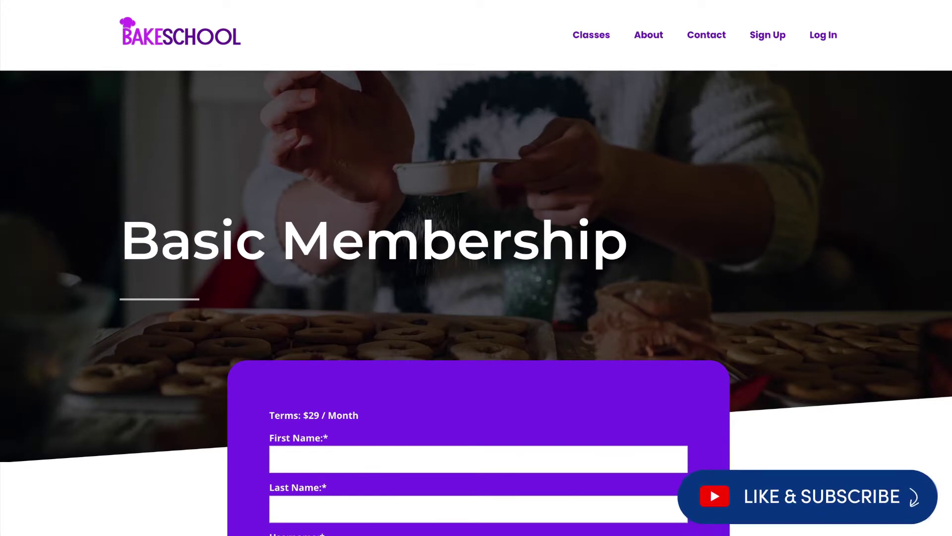
# Scroll the purple Basic Membership registration page down to the Sign Up button and back up
pyautogui.scroll(-10, 476, 268)
pyautogui.scroll(-4, 477, 268)
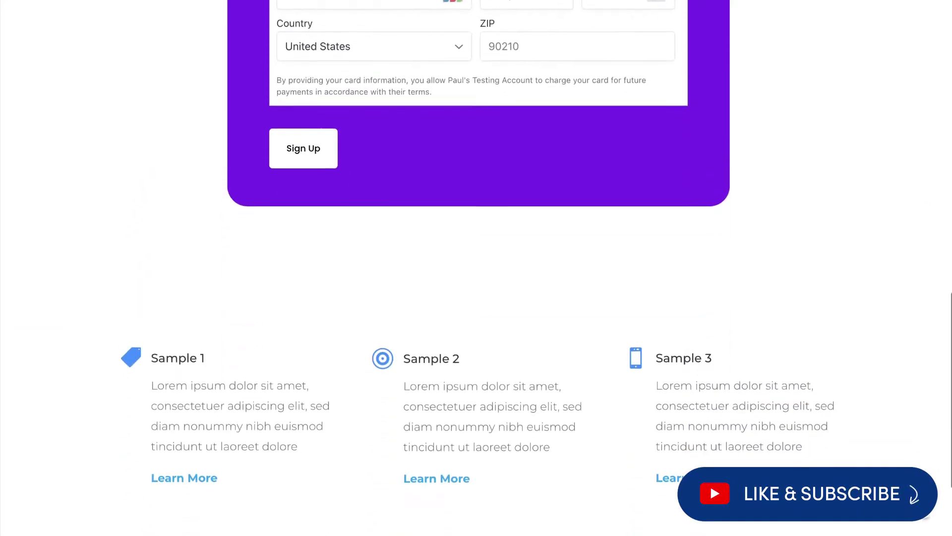
pyautogui.scroll(17, 476, 268)
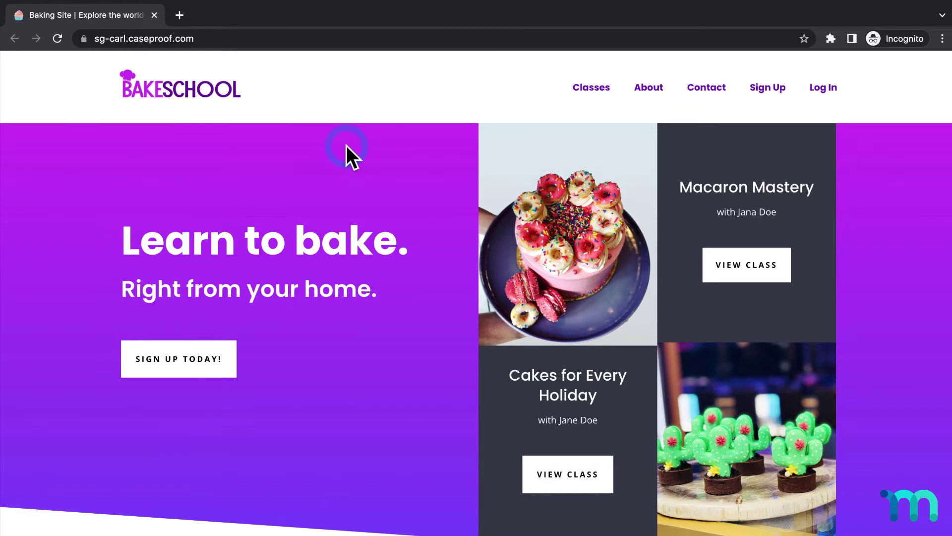
# Go from the pricing page to the plain /register/basic/ form and scroll through it
pyautogui.click(768, 90)
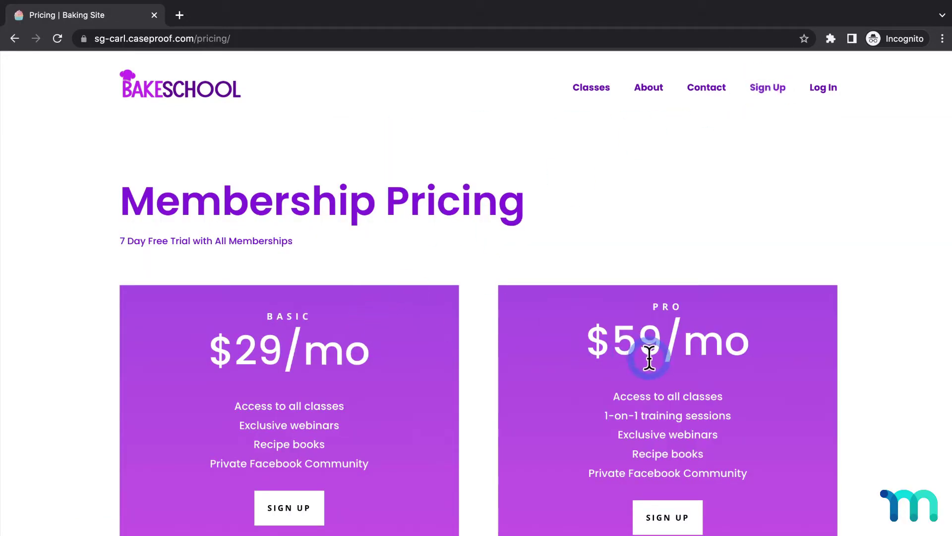
pyautogui.scroll(-2, 417, 298)
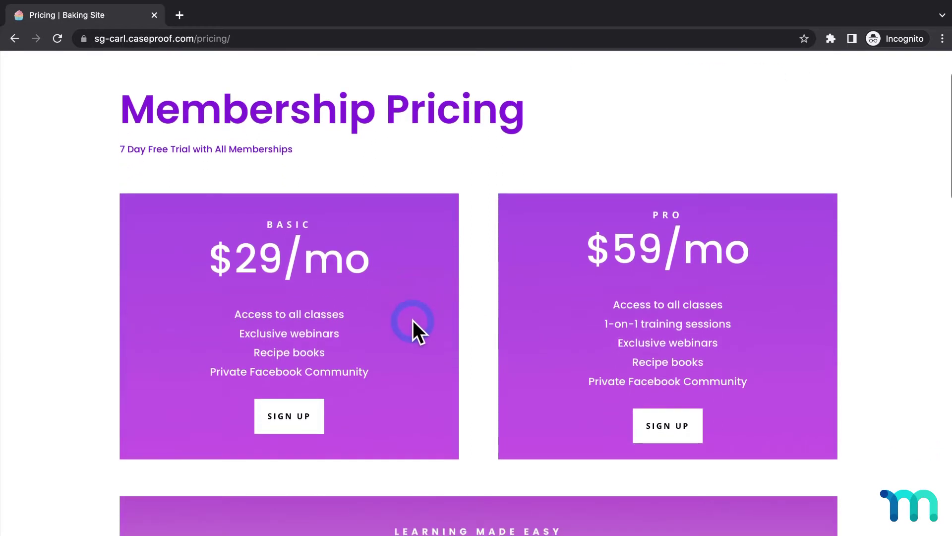
pyautogui.click(298, 418)
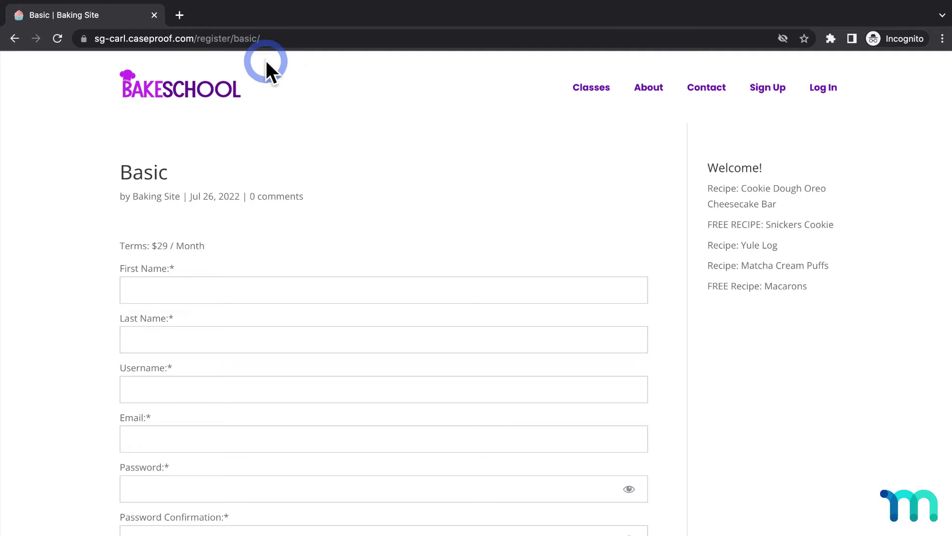
pyautogui.scroll(-5, 345, 130)
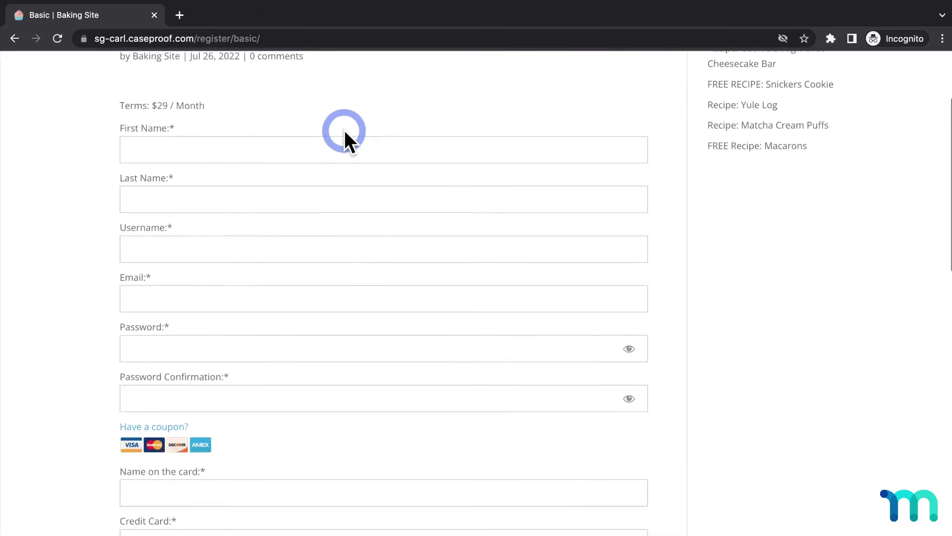
pyautogui.scroll(-4, 344, 130)
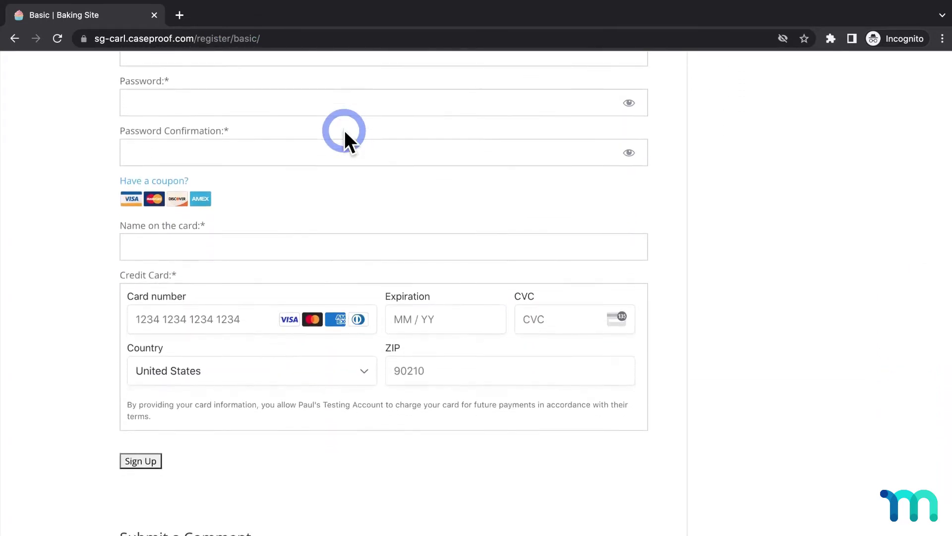
pyautogui.scroll(9, 345, 130)
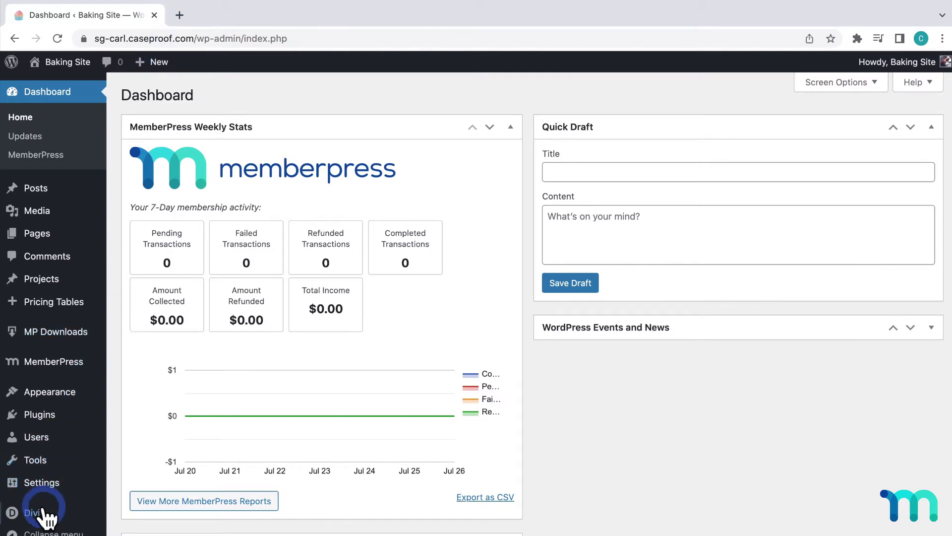
# Set Memberships to ENABLED in Divi Theme Options' Builder tab and save changes
pyautogui.moveTo(41, 513)
pyautogui.click(132, 466)
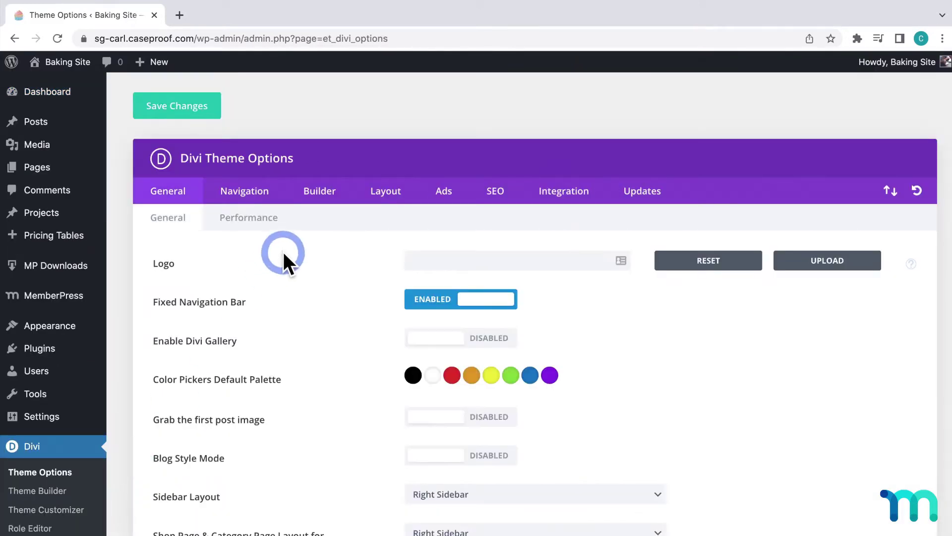
pyautogui.click(327, 193)
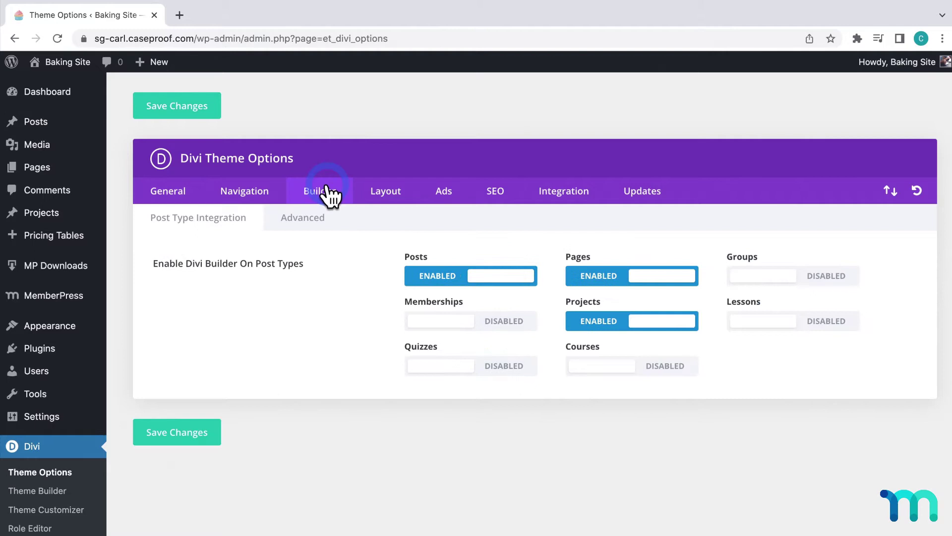
pyautogui.click(494, 328)
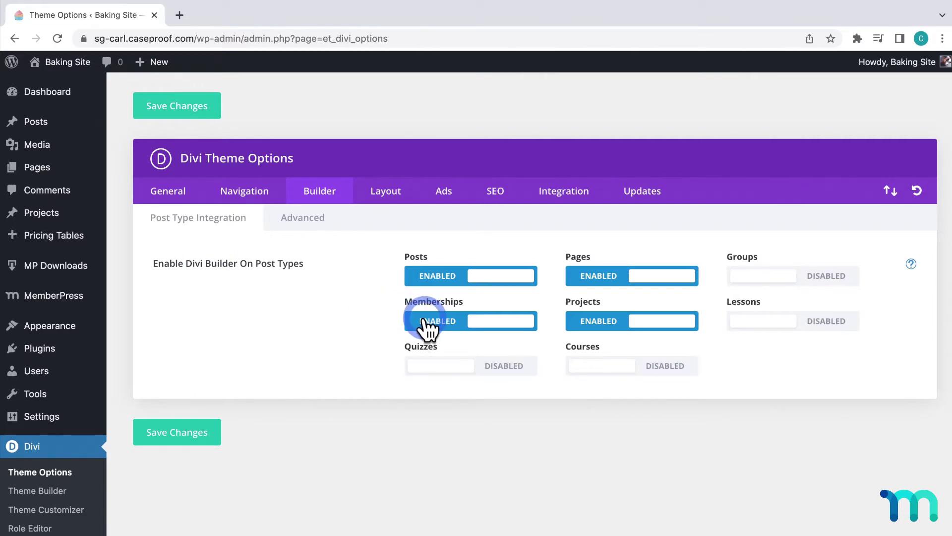
pyautogui.click(208, 434)
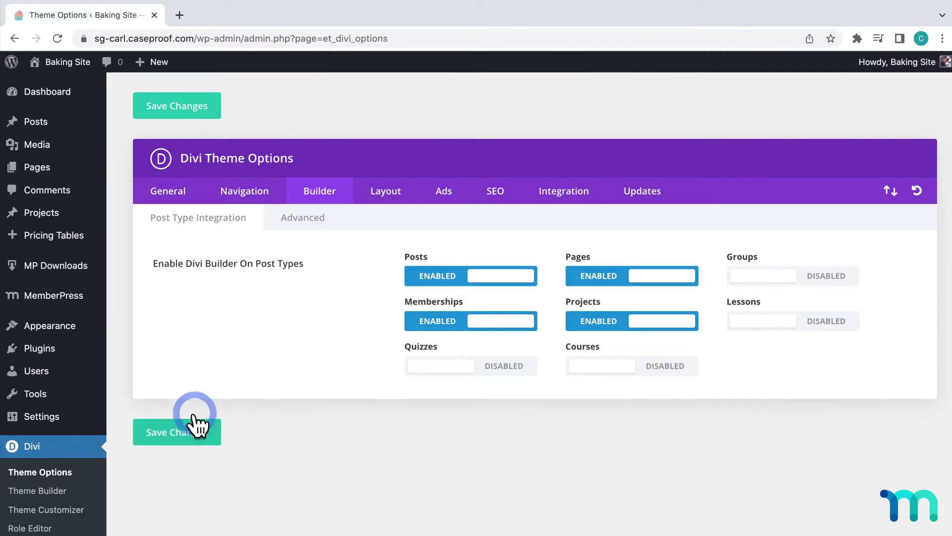
# Open the Basic membership for editing from the MemberPress Memberships list
pyautogui.moveTo(67, 300)
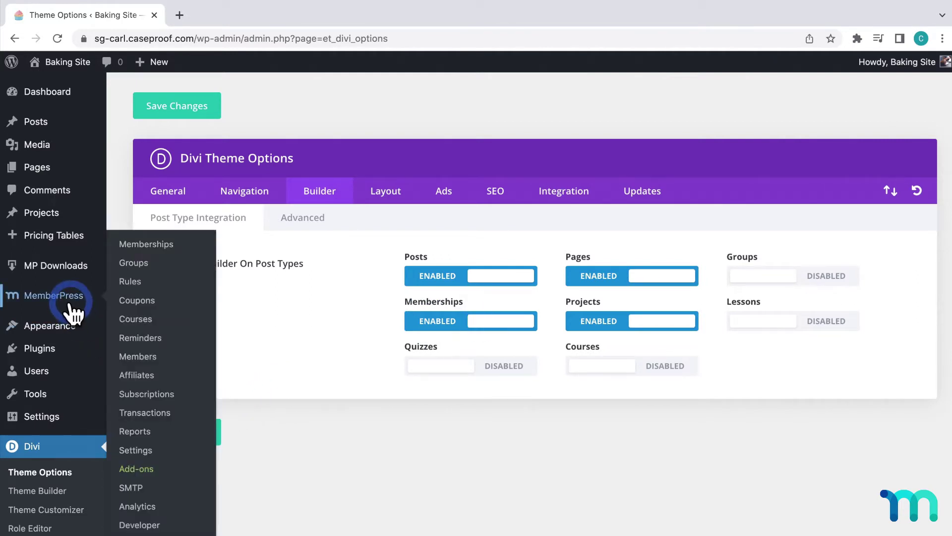
pyautogui.click(160, 244)
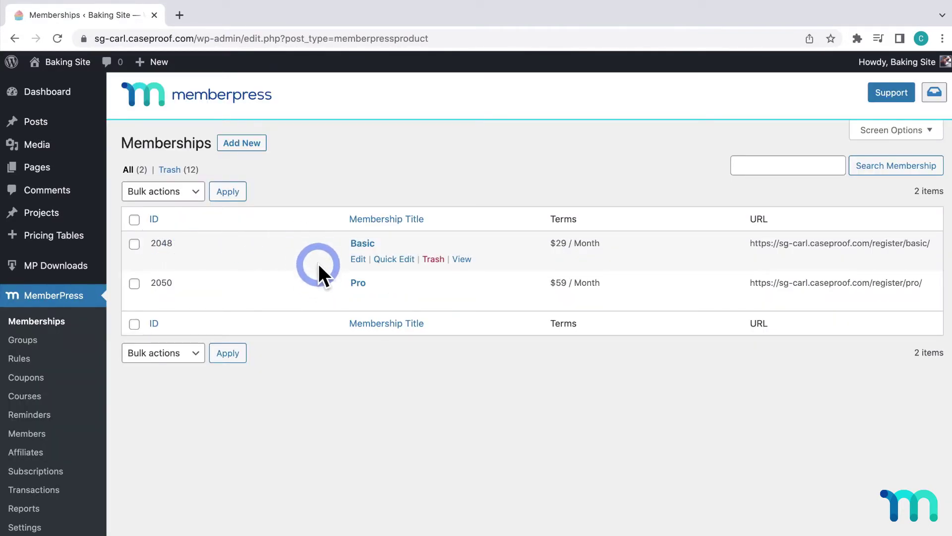
pyautogui.moveTo(320, 276)
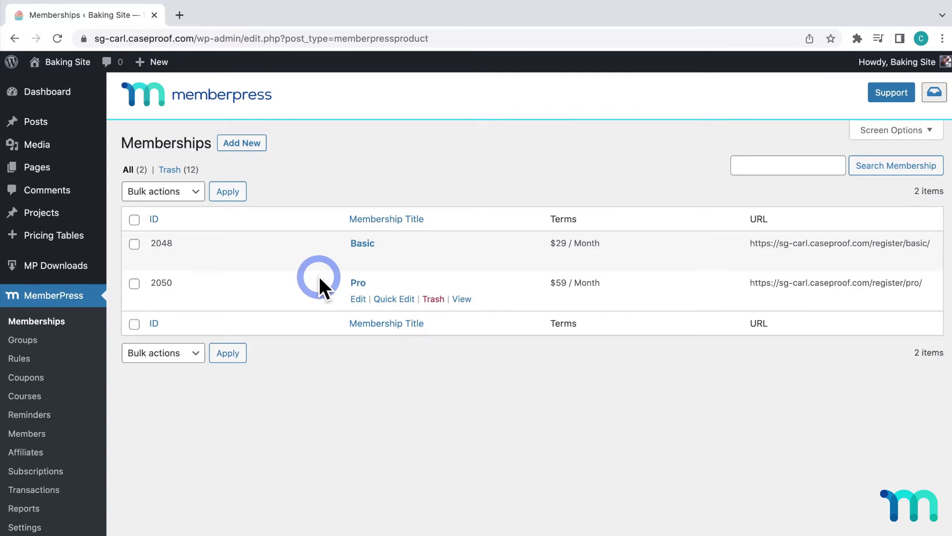
pyautogui.click(359, 245)
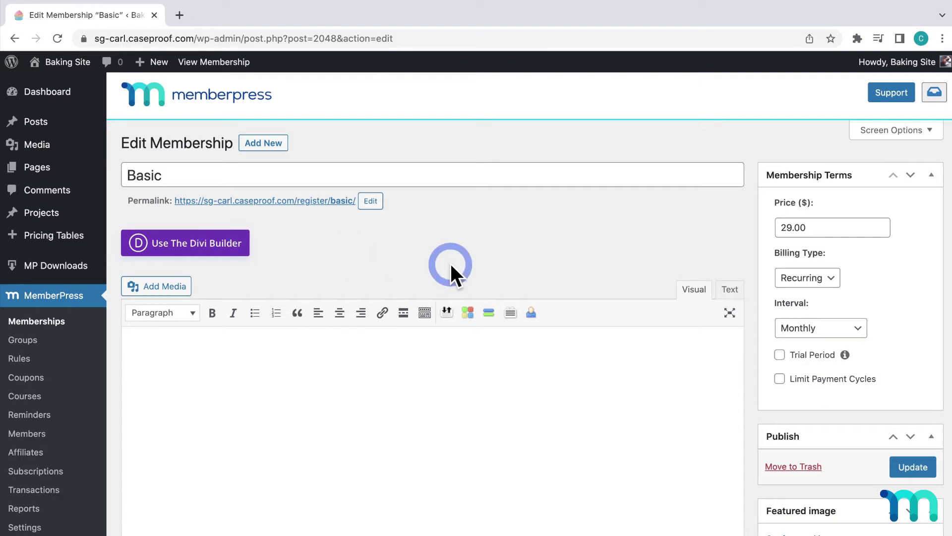
# Set Page Layout to No Sidebar, use the Blank Page custom template, and update
pyautogui.scroll(-7, 451, 266)
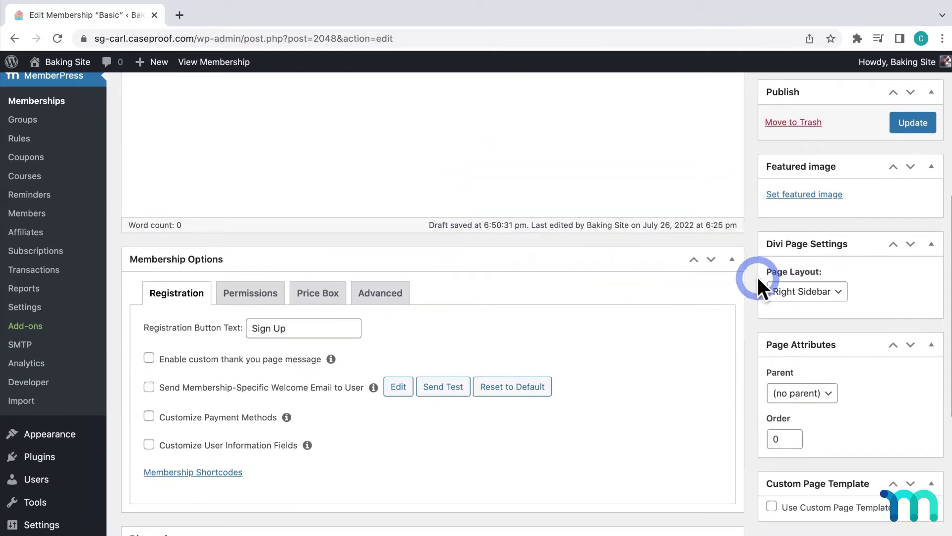
pyautogui.click(838, 297)
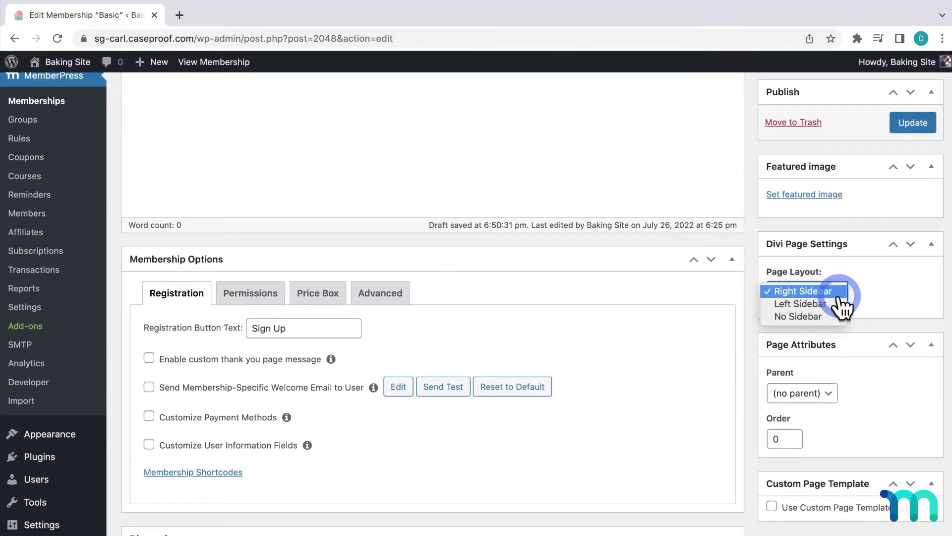
pyautogui.click(832, 328)
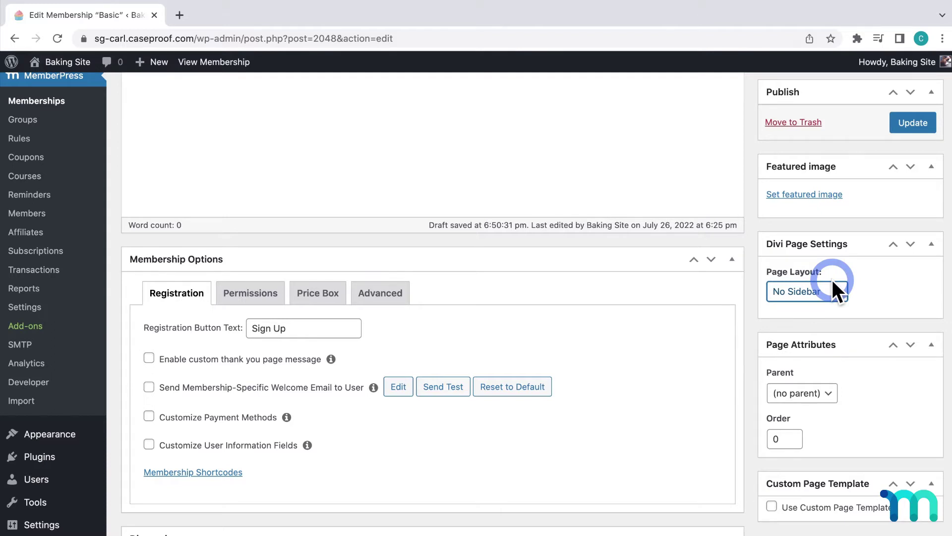
pyautogui.scroll(-2, 805, 487)
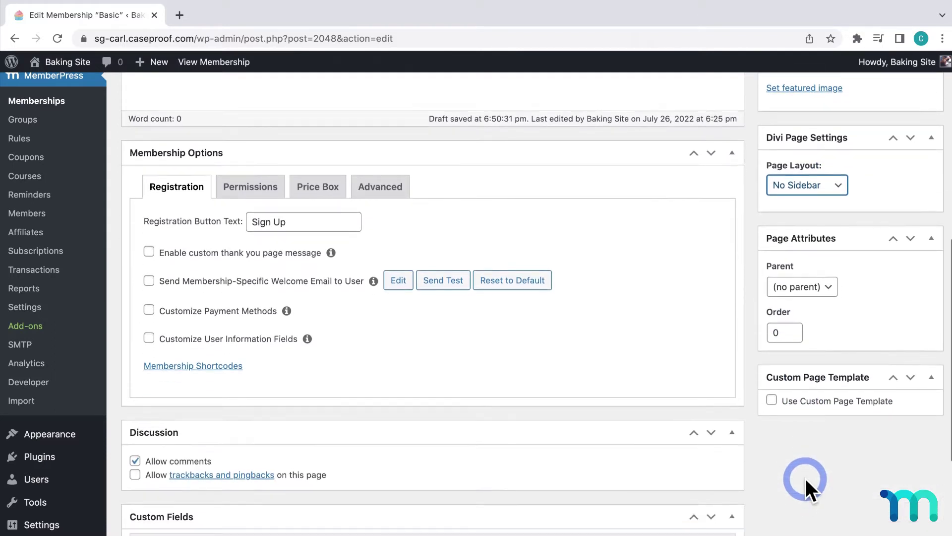
pyautogui.click(771, 403)
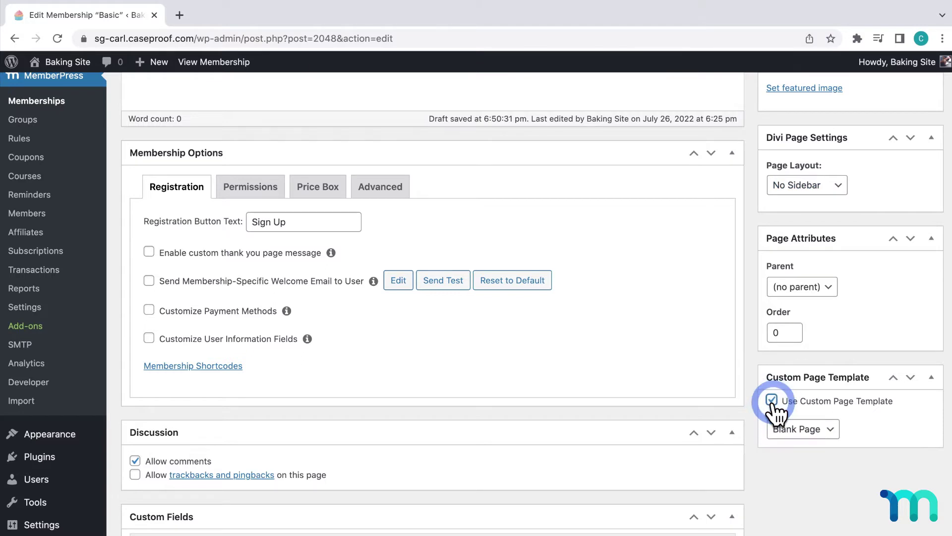
pyautogui.click(810, 436)
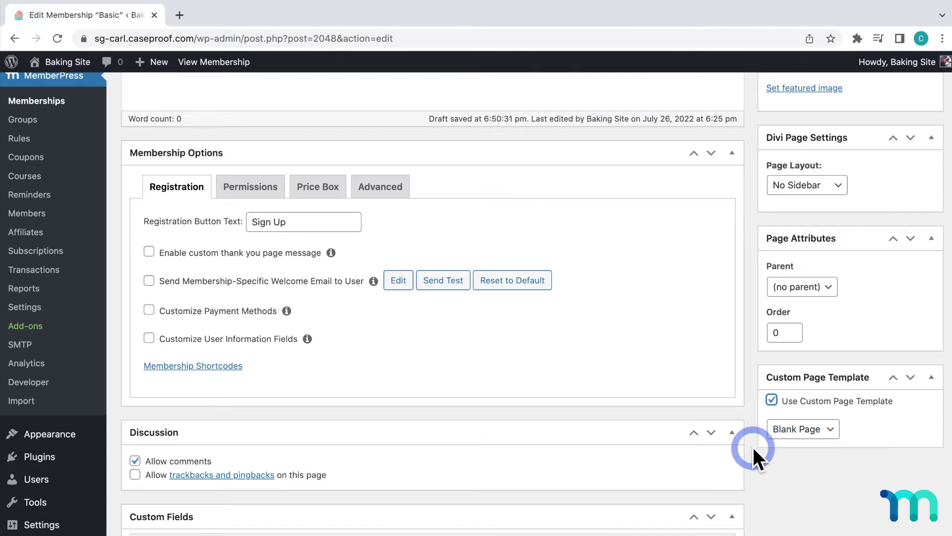
pyautogui.scroll(10, 753, 448)
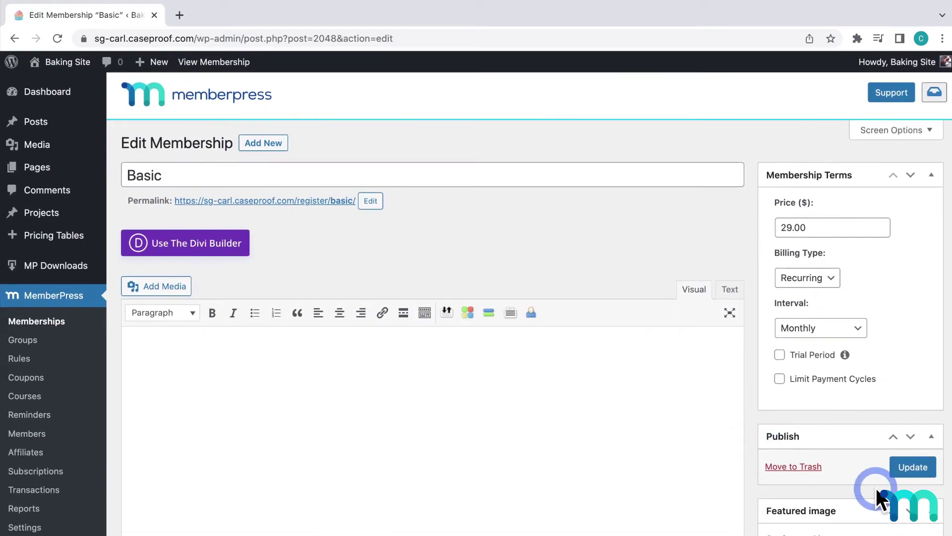
pyautogui.click(912, 468)
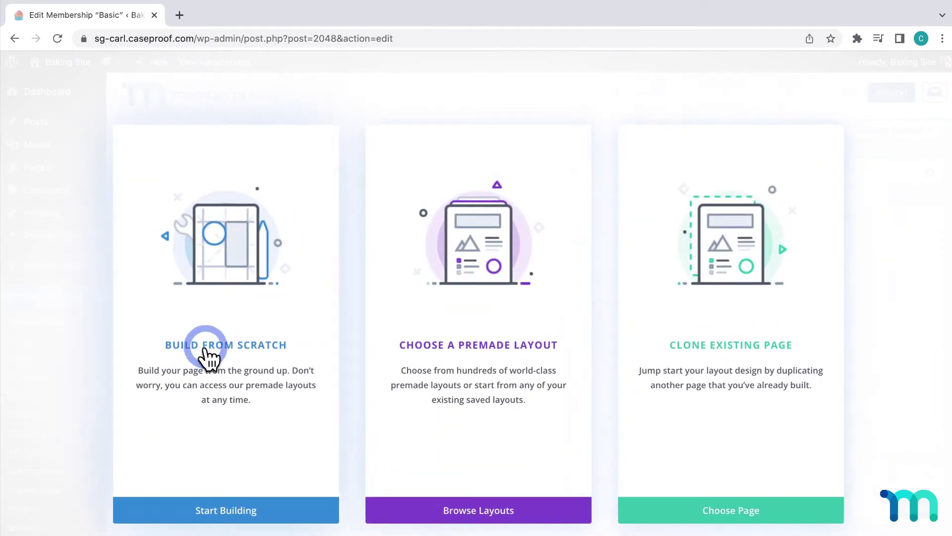
# Search premade layouts for 'marathon' and apply the Marathon Home Page layout
pyautogui.click(462, 347)
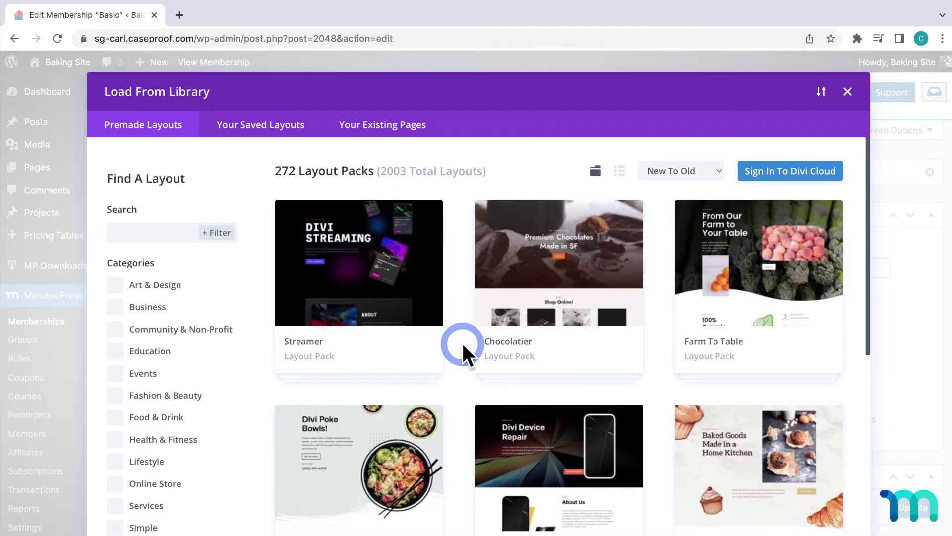
pyautogui.click(156, 238)
pyautogui.write('marathon')
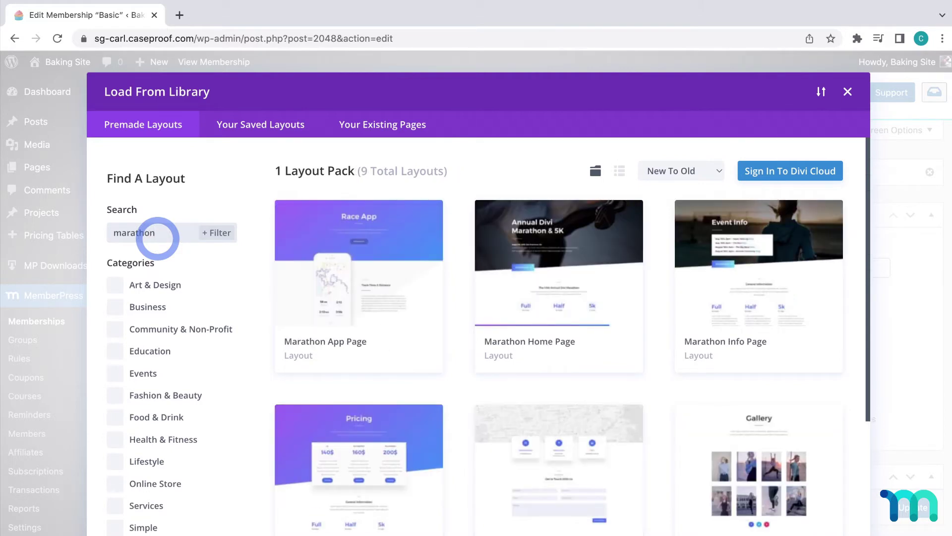
pyautogui.click(547, 294)
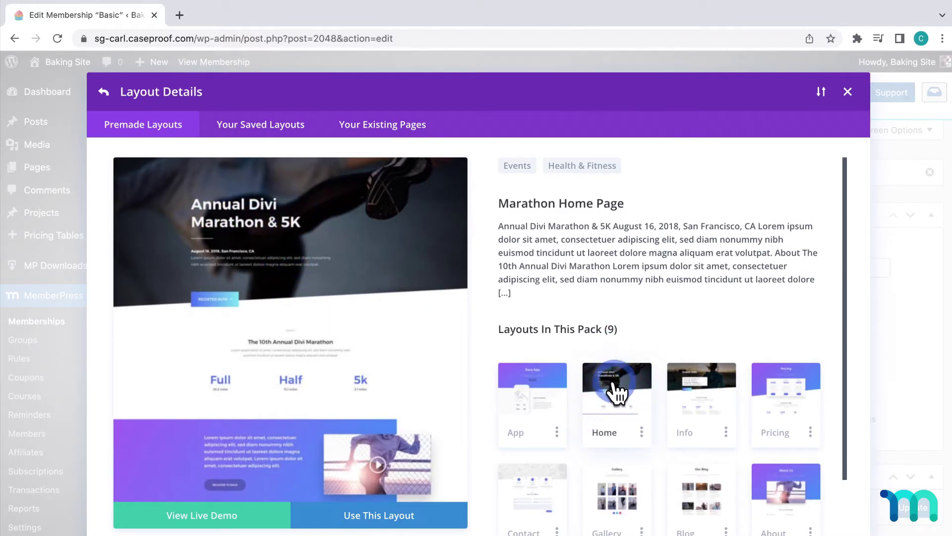
pyautogui.click(386, 518)
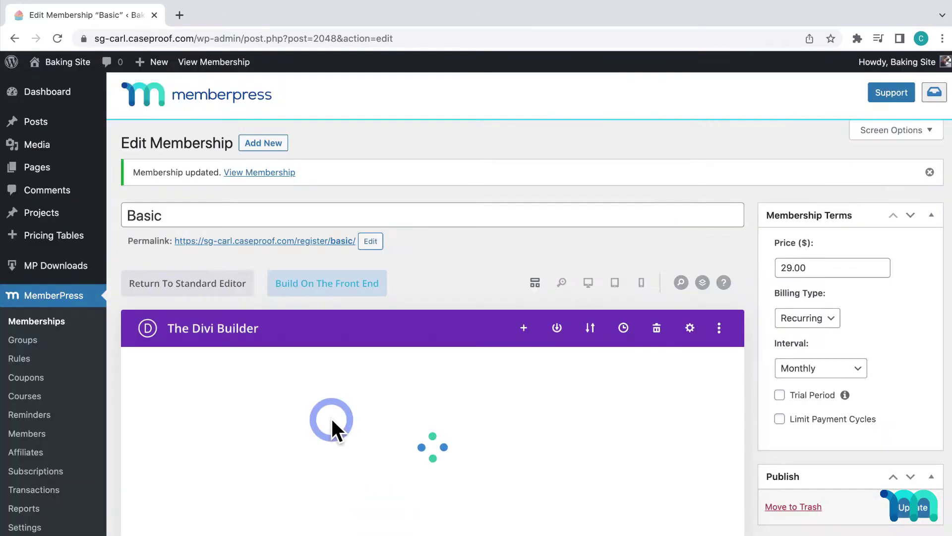
pyautogui.click(901, 501)
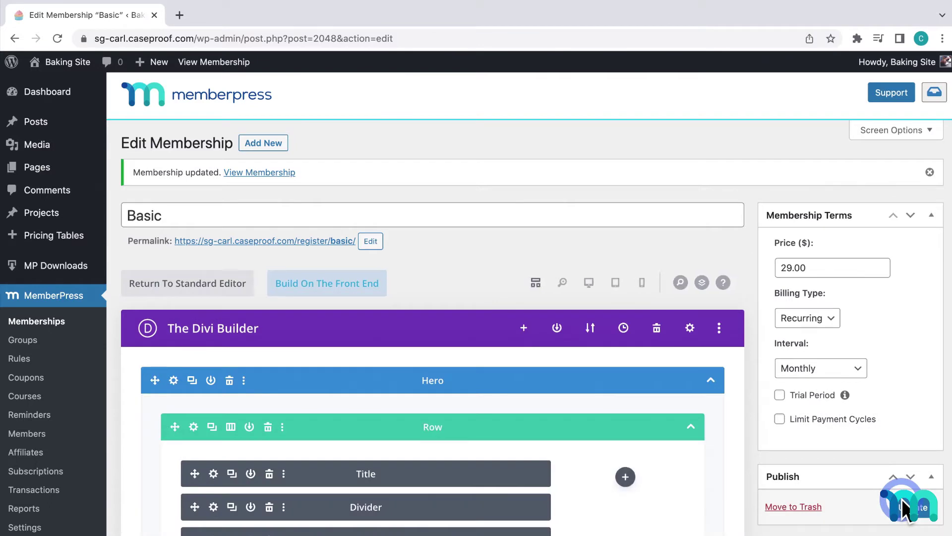
pyautogui.scroll(-15, 511, 373)
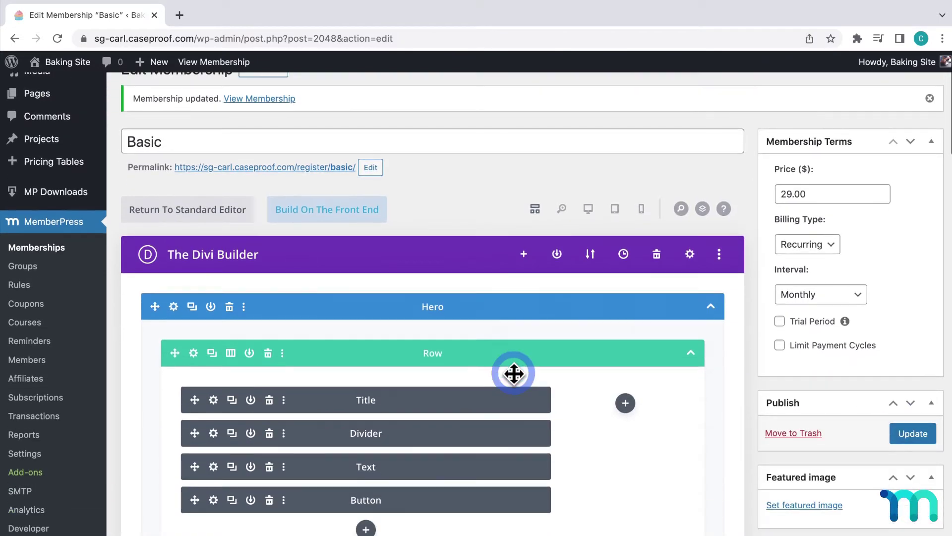
pyautogui.scroll(-15, 507, 368)
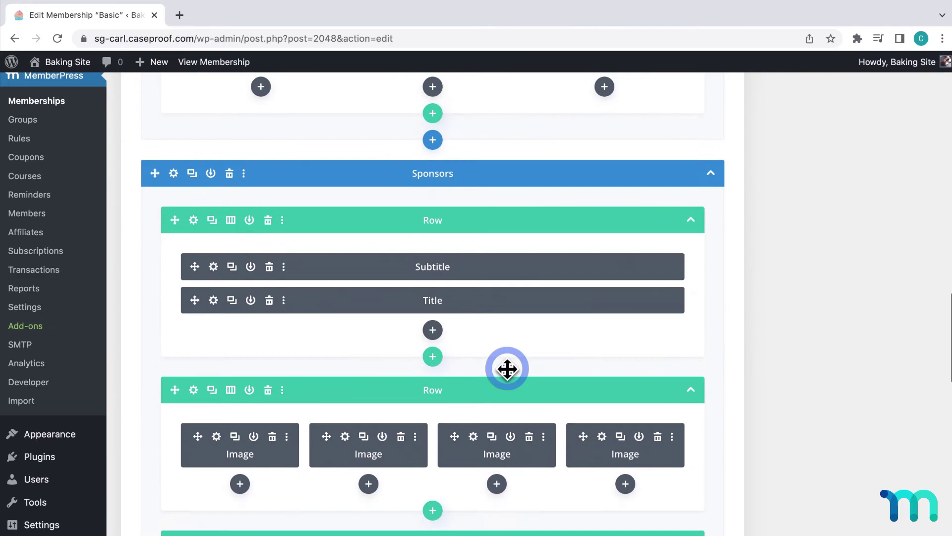
pyautogui.scroll(20, 486, 334)
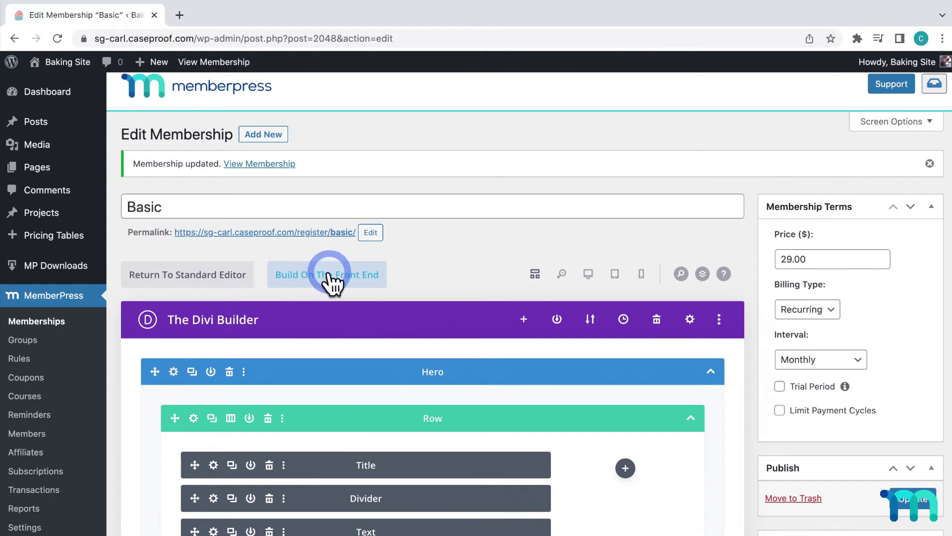
pyautogui.scroll(-20, 400, 257)
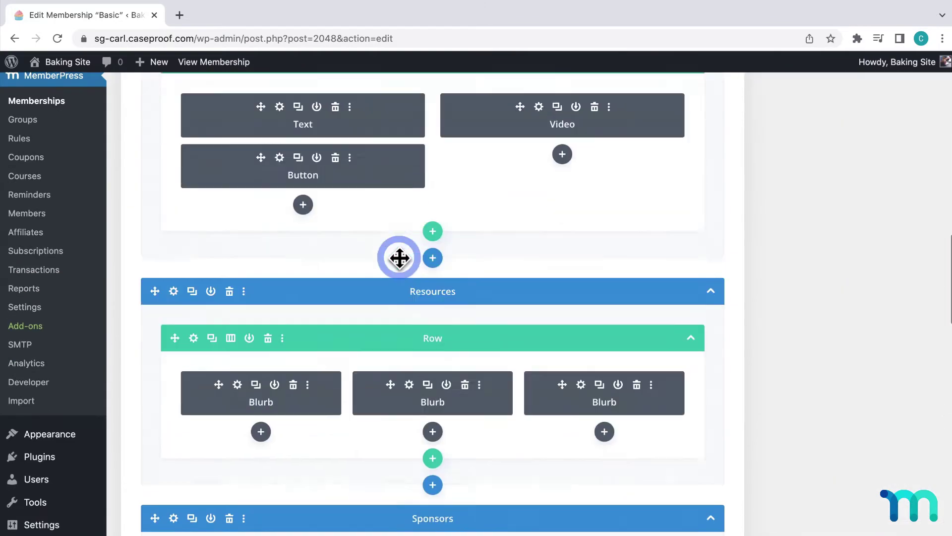
pyautogui.scroll(10, 400, 257)
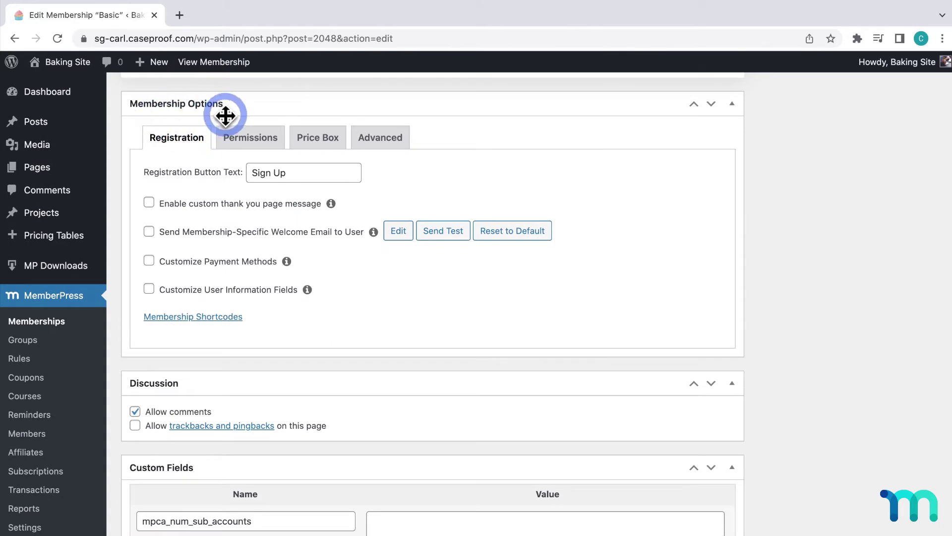
# Show the Basic membership's shortcodes and select [mepr-membership-registration-form] for copying
pyautogui.click(220, 318)
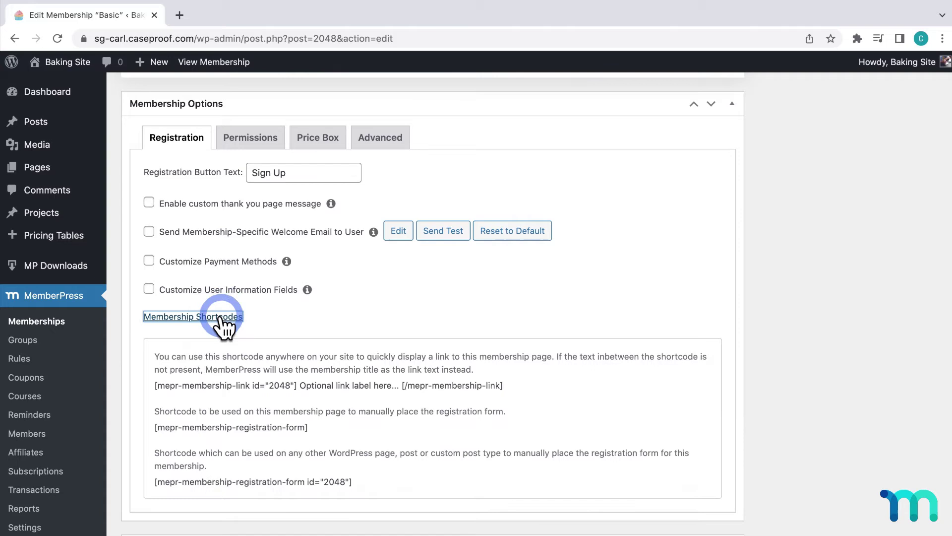
pyautogui.moveTo(313, 426); pyautogui.dragTo(151, 429)
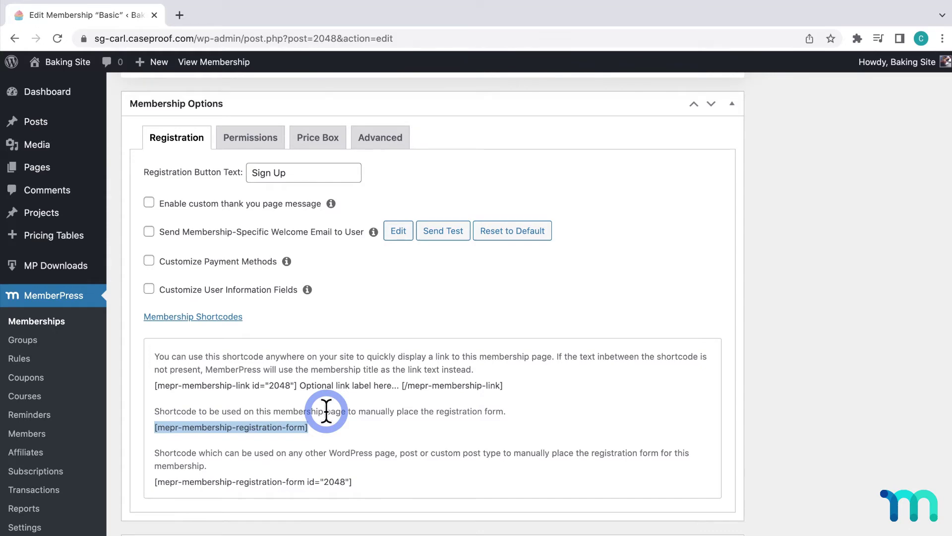
pyautogui.scroll(20, 325, 411)
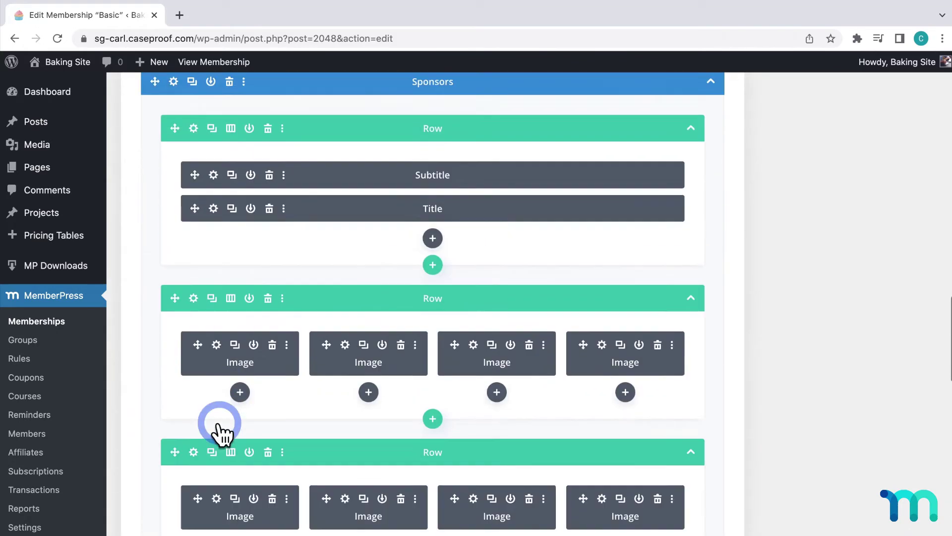
# Delete the About, purple video, Sponsors and Register to Race sections
pyautogui.scroll(10, 219, 423)
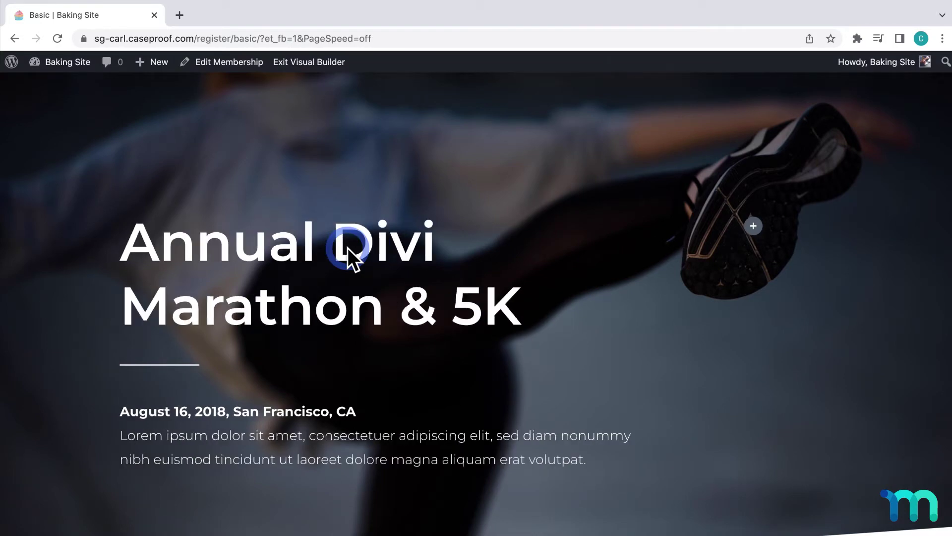
pyautogui.scroll(-15, 319, 278)
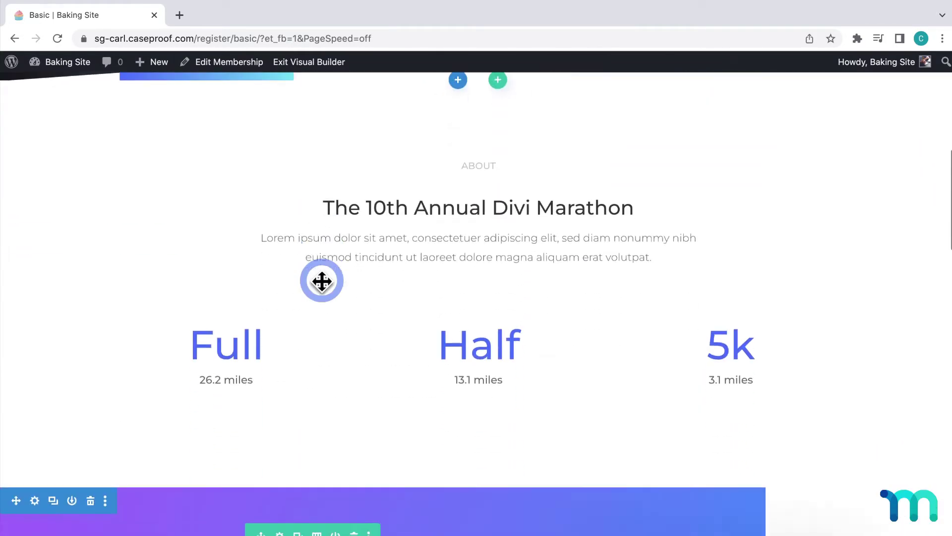
pyautogui.scroll(-9, 322, 279)
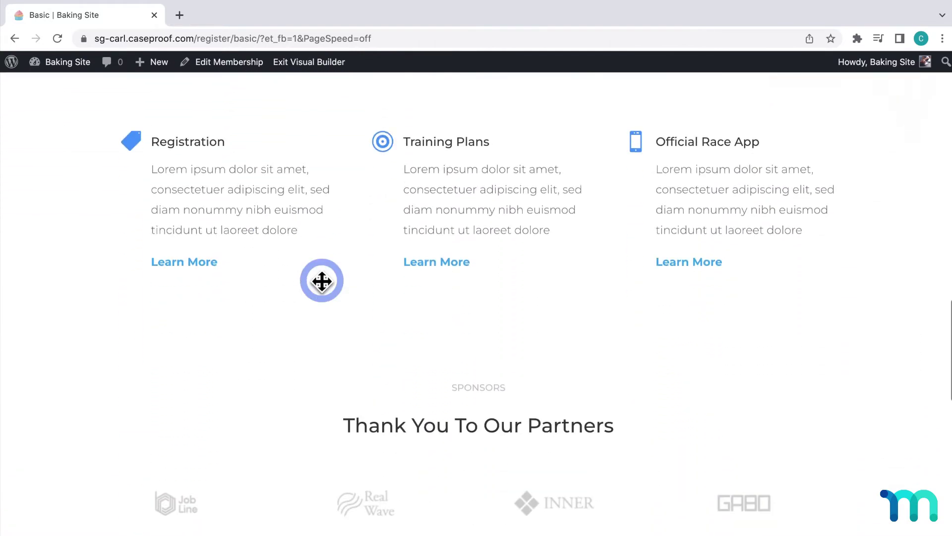
pyautogui.scroll(1, 322, 280)
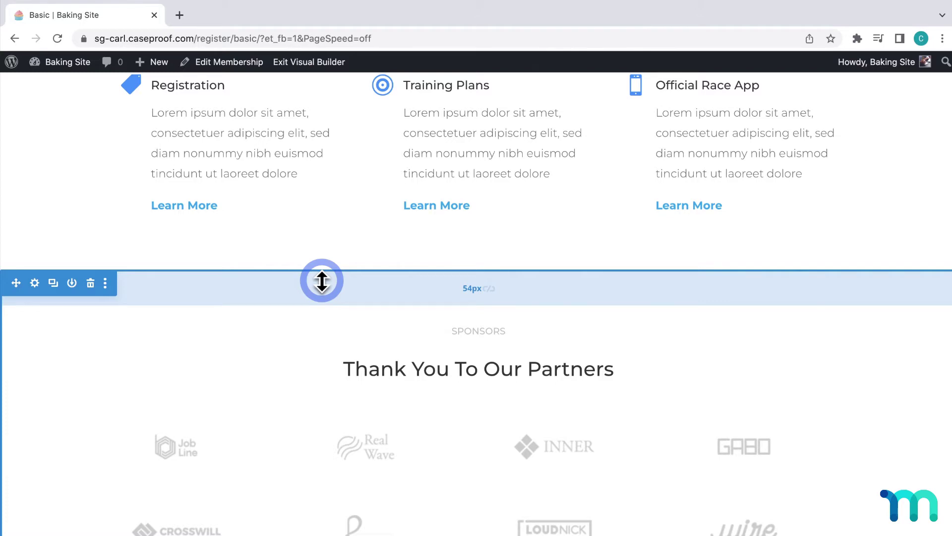
pyautogui.scroll(20, 322, 281)
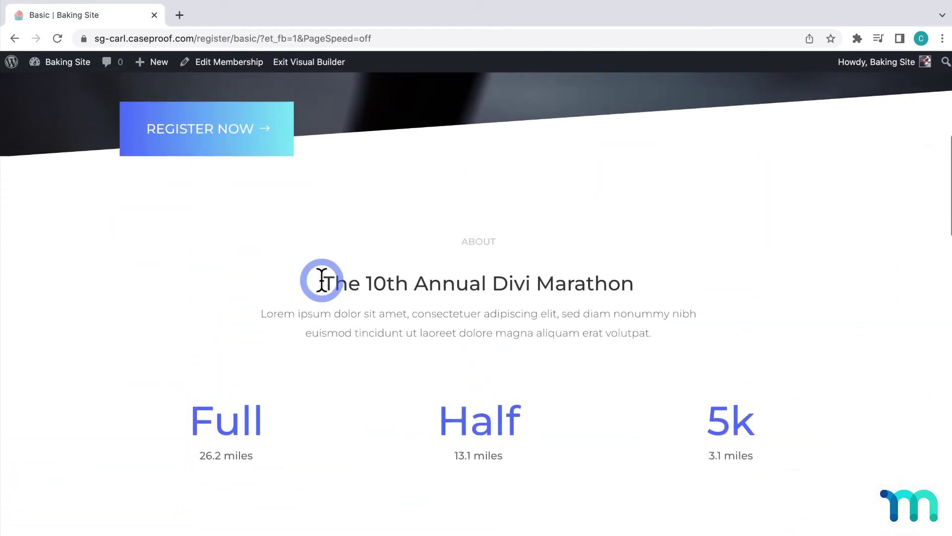
pyautogui.moveTo(321, 280)
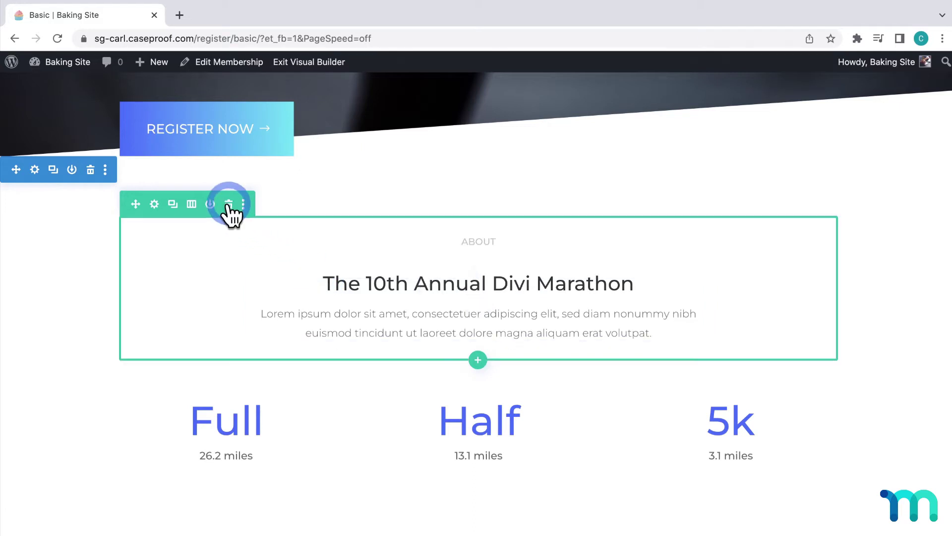
pyautogui.click(90, 170)
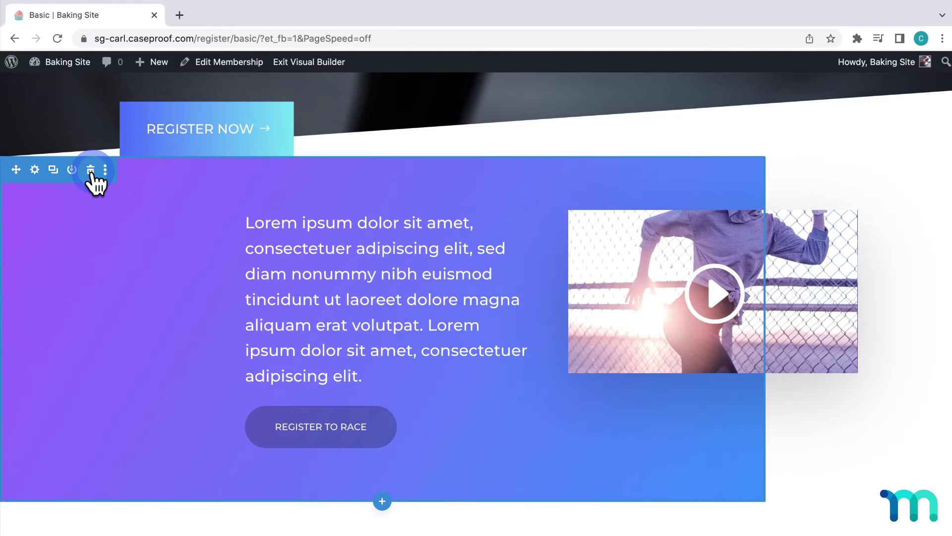
pyautogui.click(91, 170)
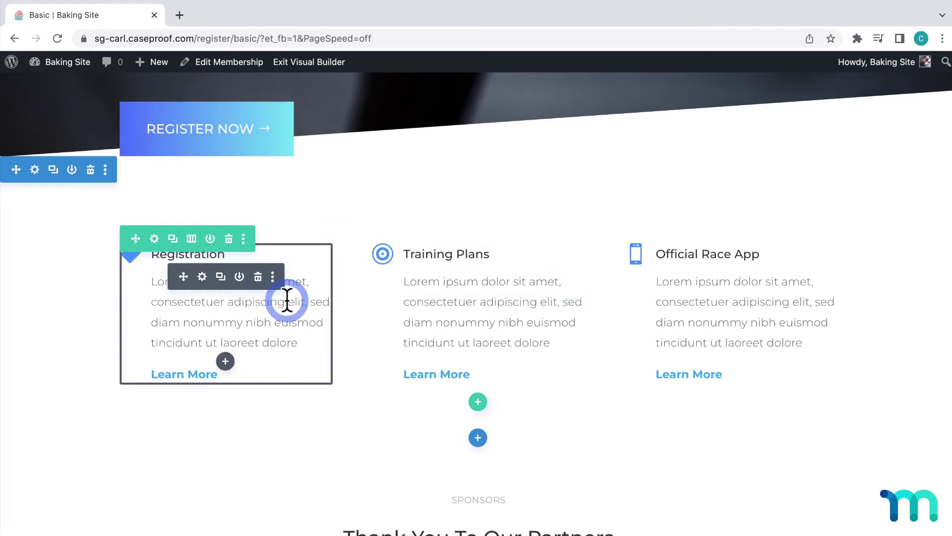
pyautogui.scroll(-5, 529, 307)
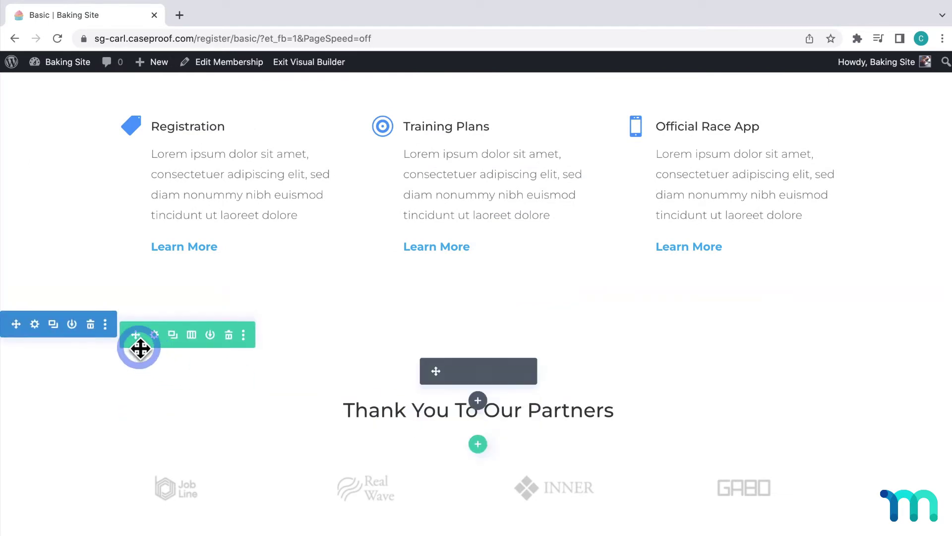
pyautogui.click(90, 324)
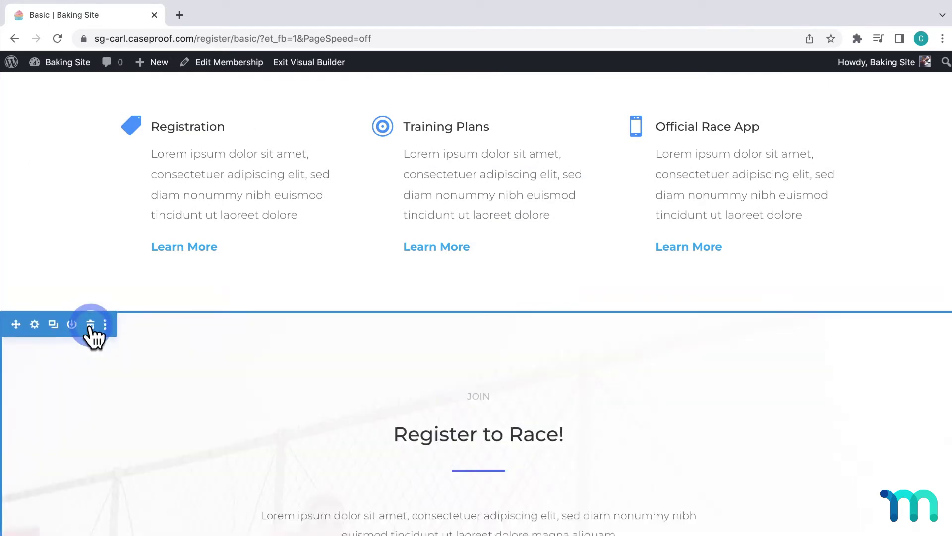
pyautogui.click(90, 324)
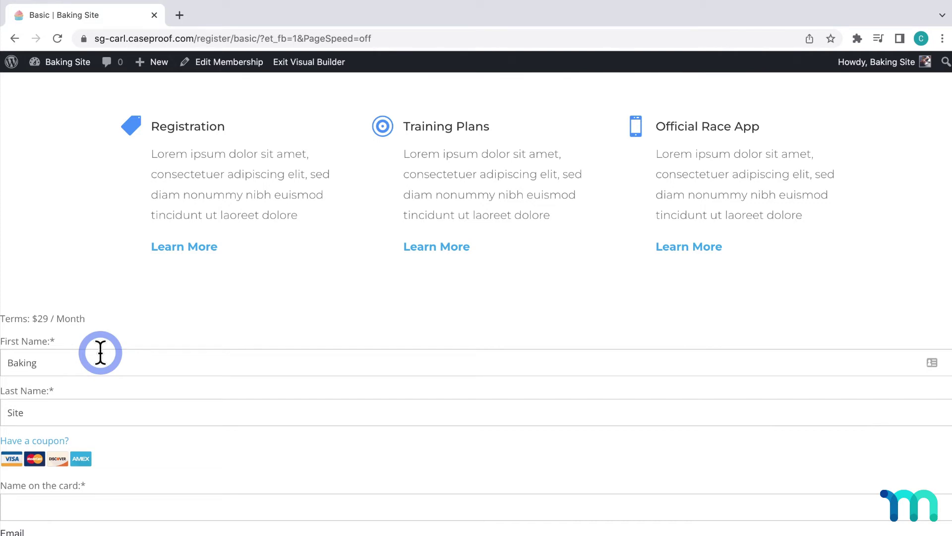
# Remove the Register Now button from the hero section
pyautogui.scroll(7, 100, 352)
pyautogui.moveTo(177, 411)
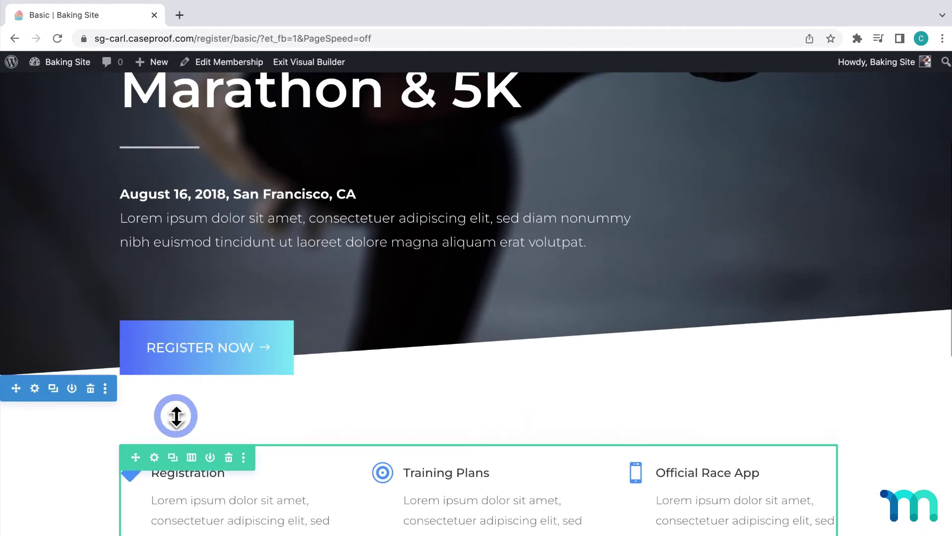
pyautogui.scroll(1, 177, 416)
pyautogui.moveTo(227, 378)
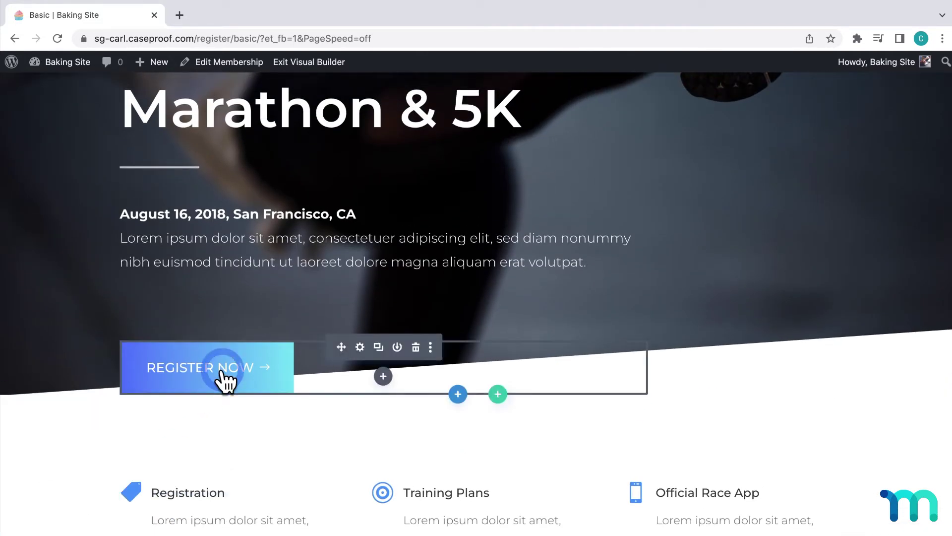
pyautogui.click(416, 347)
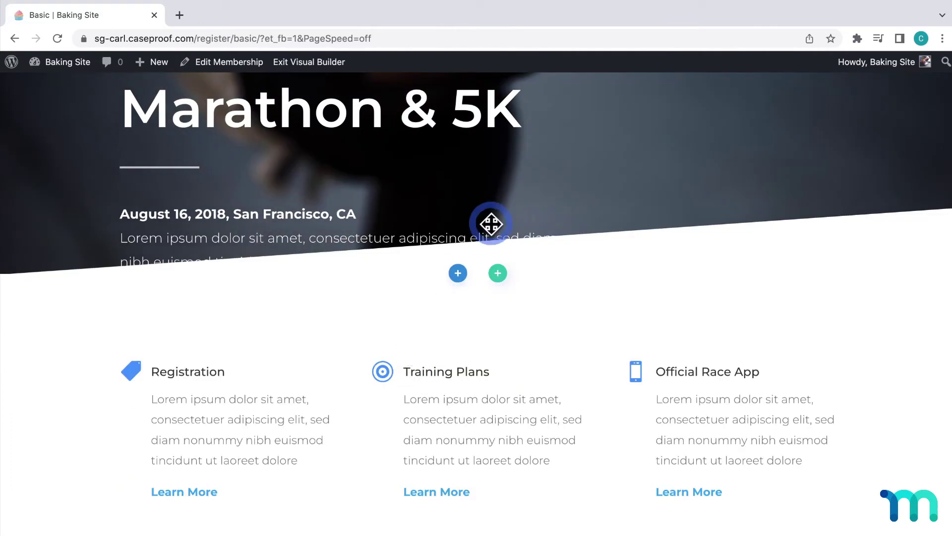
# Delete the hero's date text and enlarge its bottom padding to about 223px
pyautogui.moveTo(495, 207)
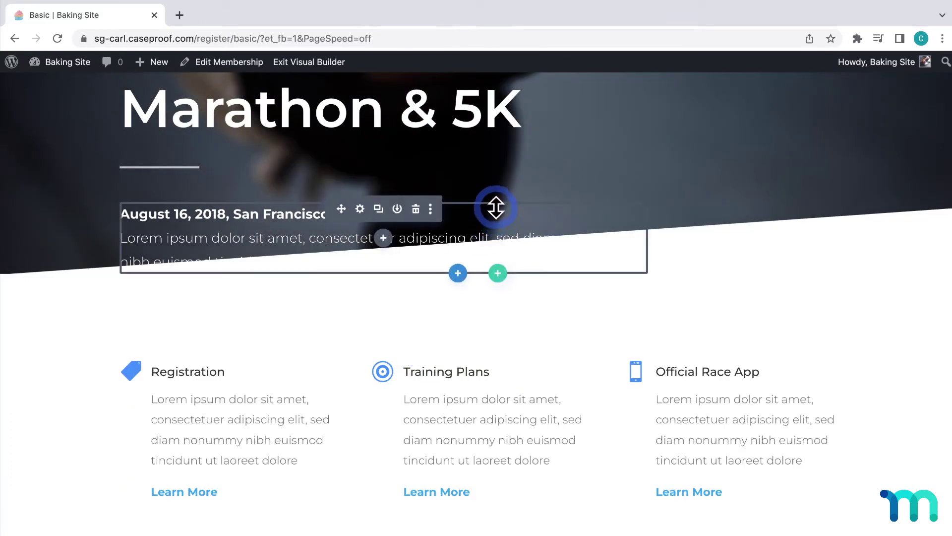
pyautogui.click(415, 208)
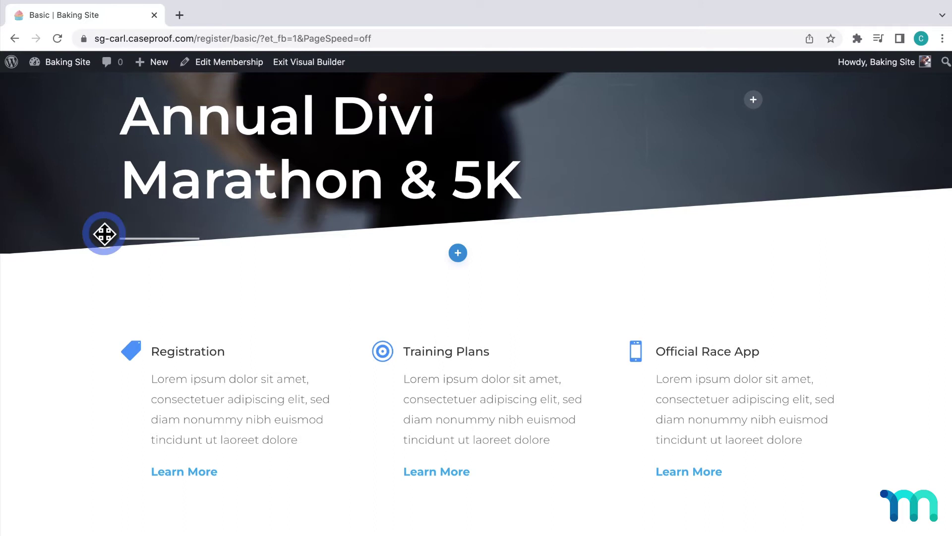
pyautogui.moveTo(91, 238); pyautogui.dragTo(94, 400)
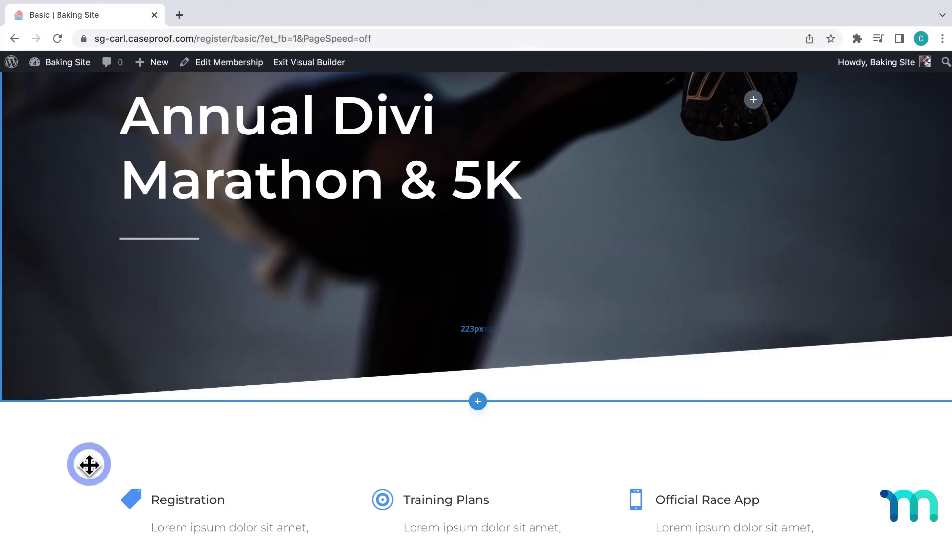
# Replace the hero heading 'Annual Divi Marathon & 5K' with 'Basic Membership'
pyautogui.scroll(2, 349, 268)
pyautogui.scroll(1, 350, 270)
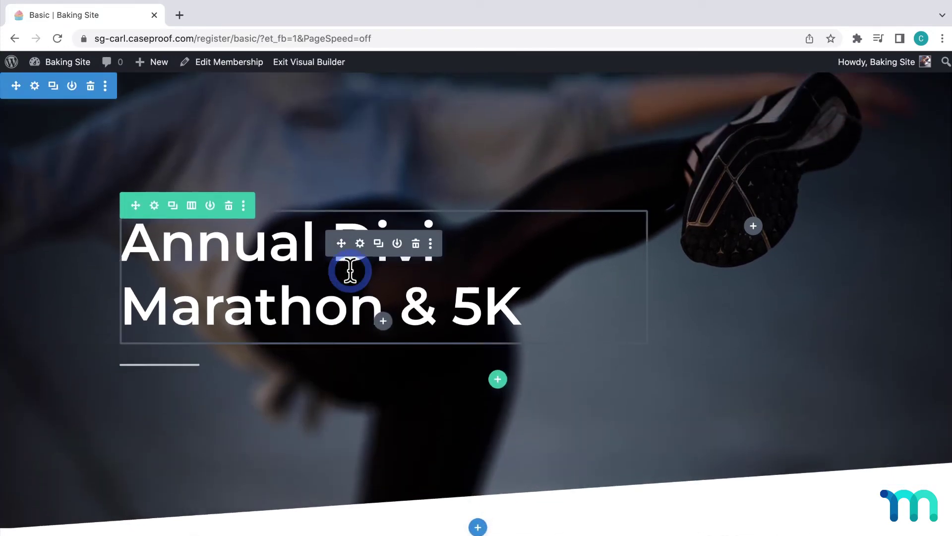
pyautogui.click(452, 300)
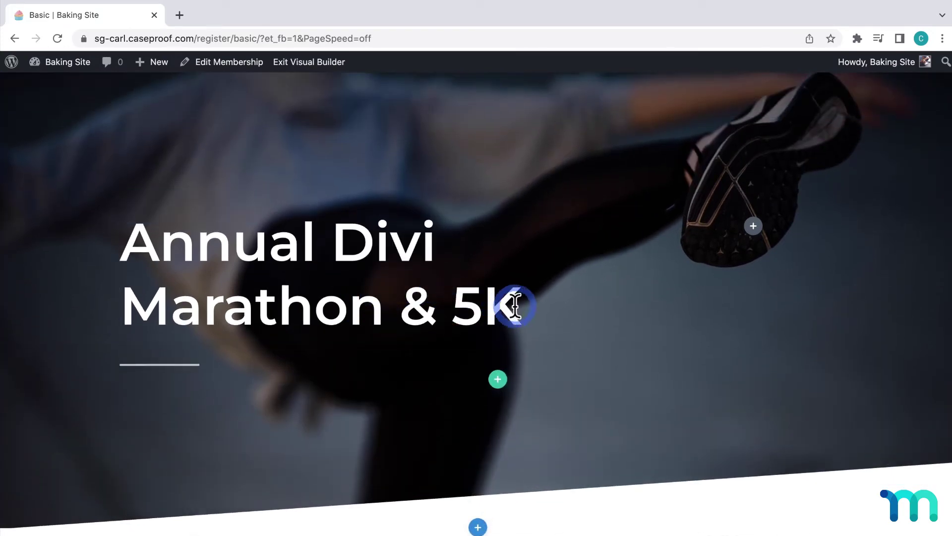
pyautogui.moveTo(519, 304); pyautogui.dragTo(133, 247)
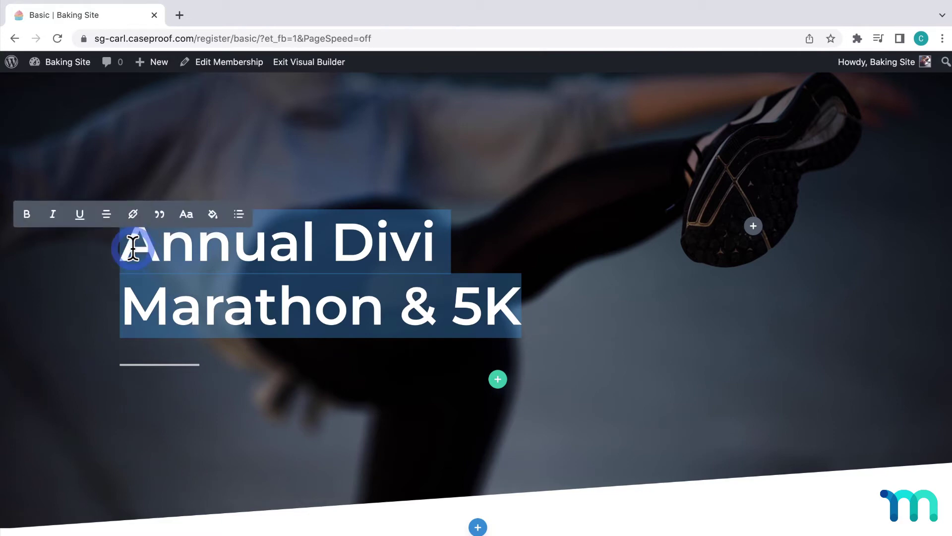
pyautogui.write('Basic Membership')
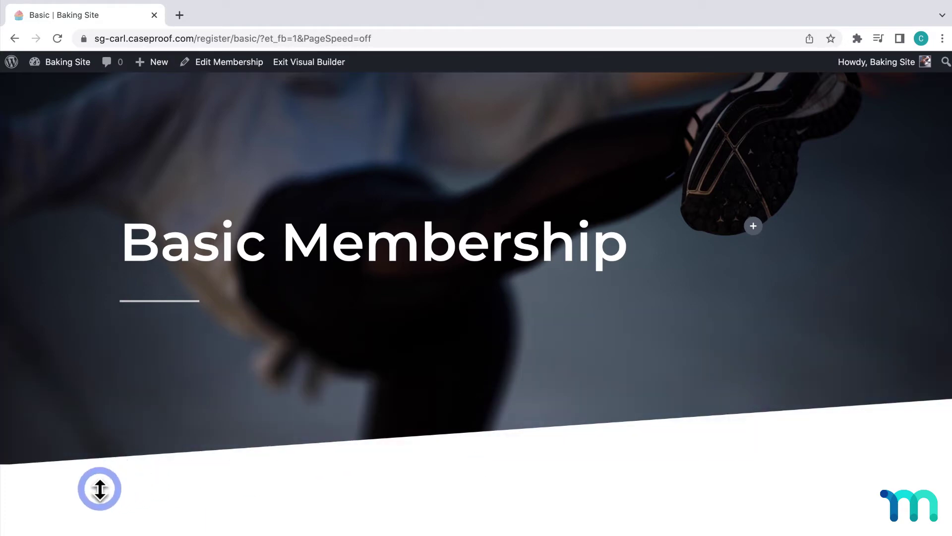
# Swap the hero section's marathon background image for Baking1.jpg from the media library
pyautogui.moveTo(100, 211)
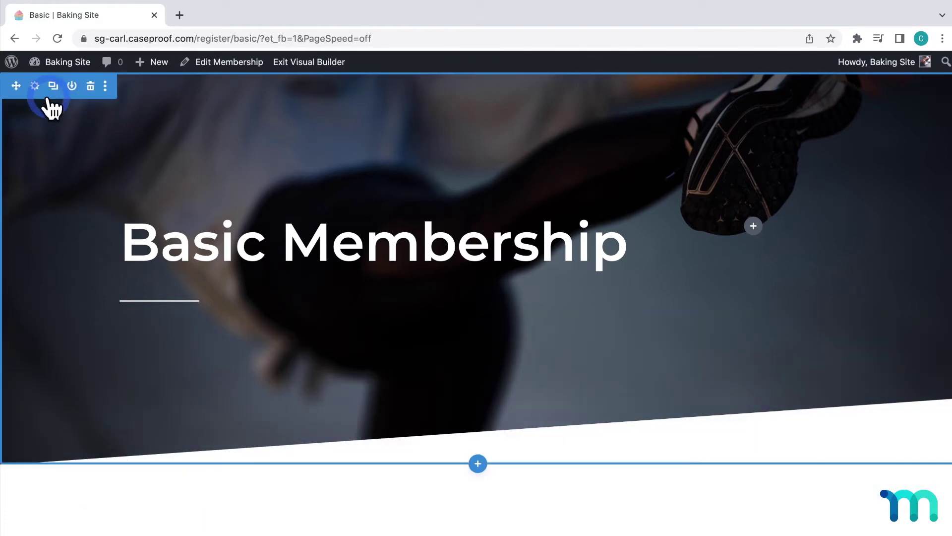
pyautogui.click(35, 86)
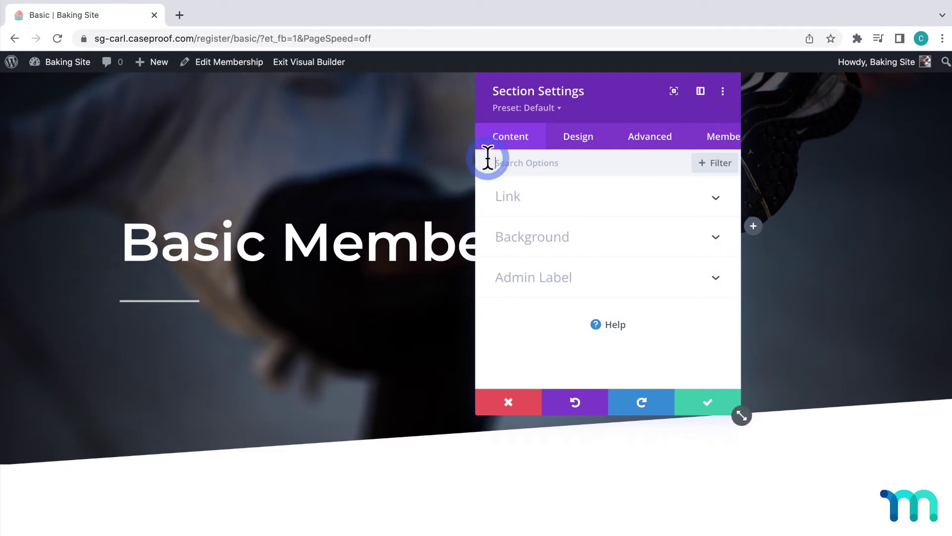
pyautogui.click(714, 237)
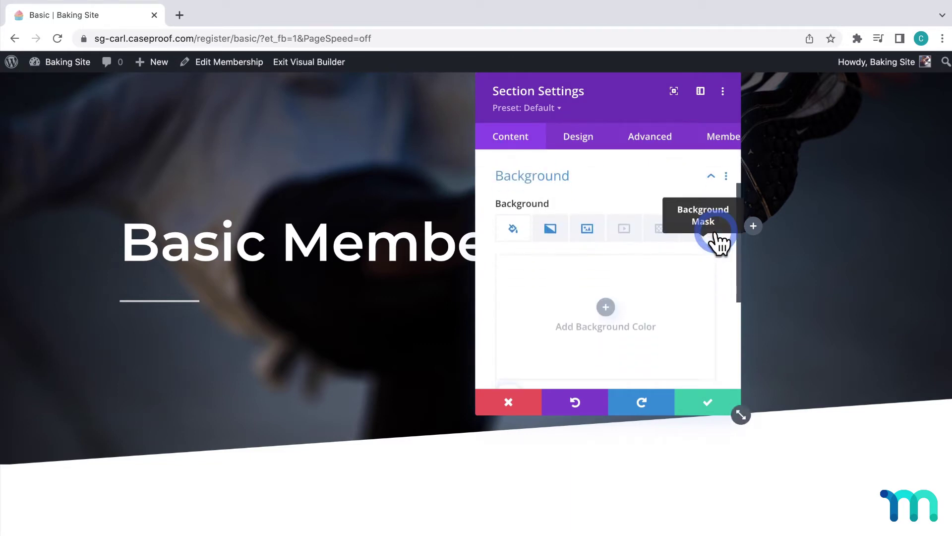
pyautogui.click(550, 226)
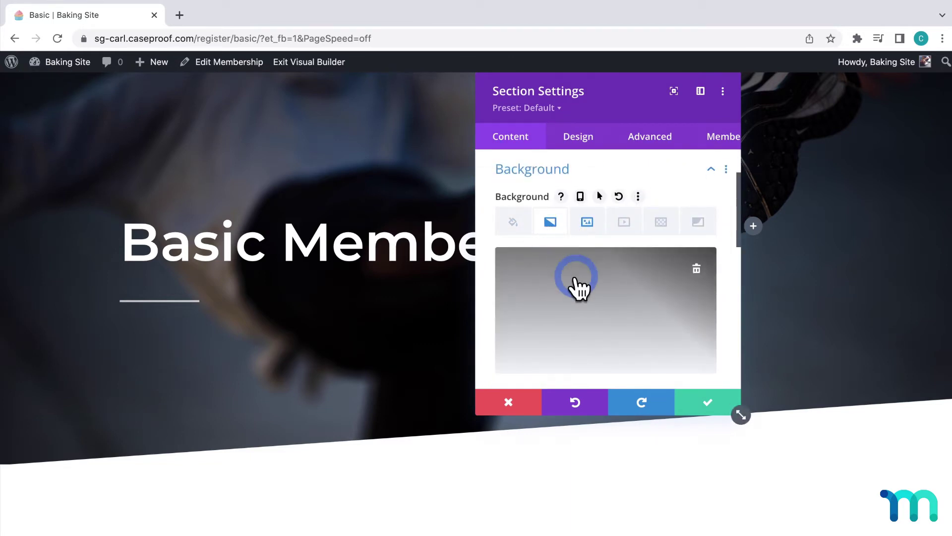
pyautogui.click(590, 226)
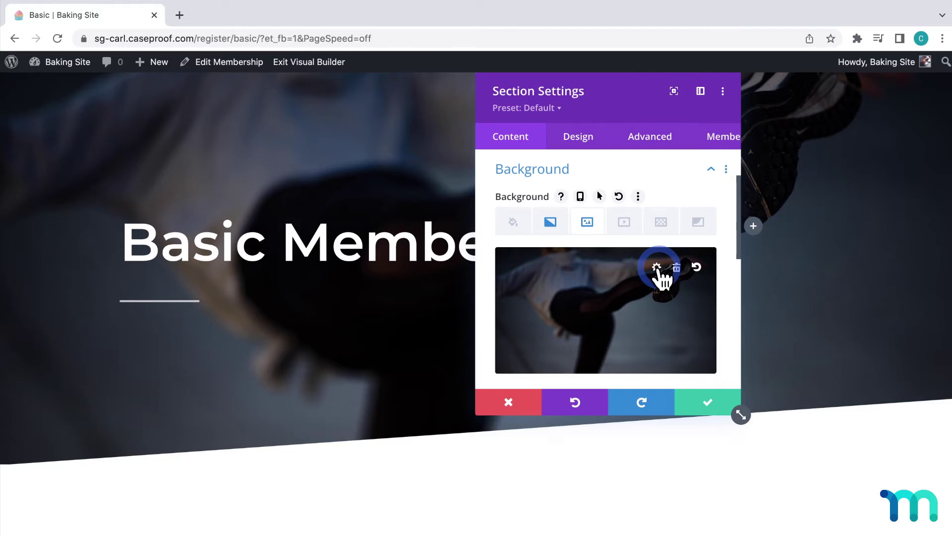
pyautogui.click(657, 268)
pyautogui.scroll(-5, 645, 277)
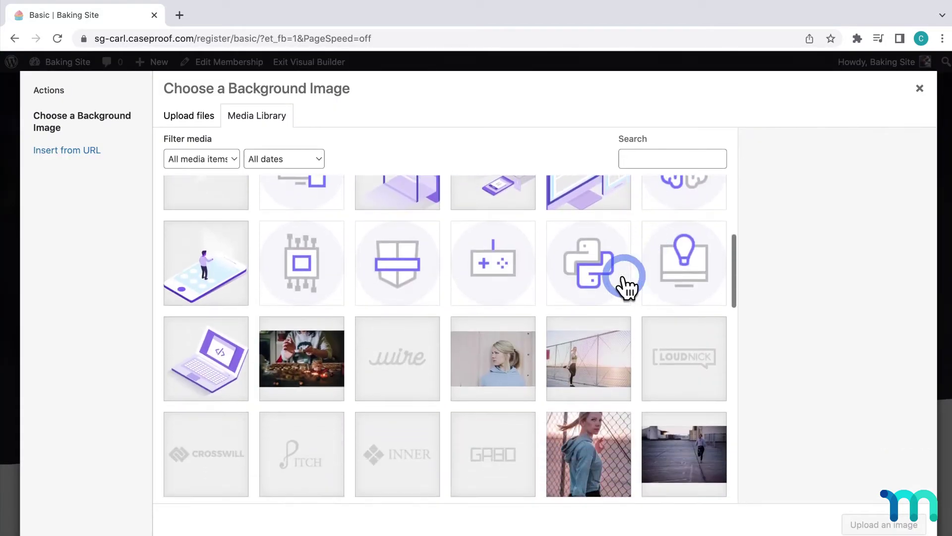
pyautogui.click(333, 358)
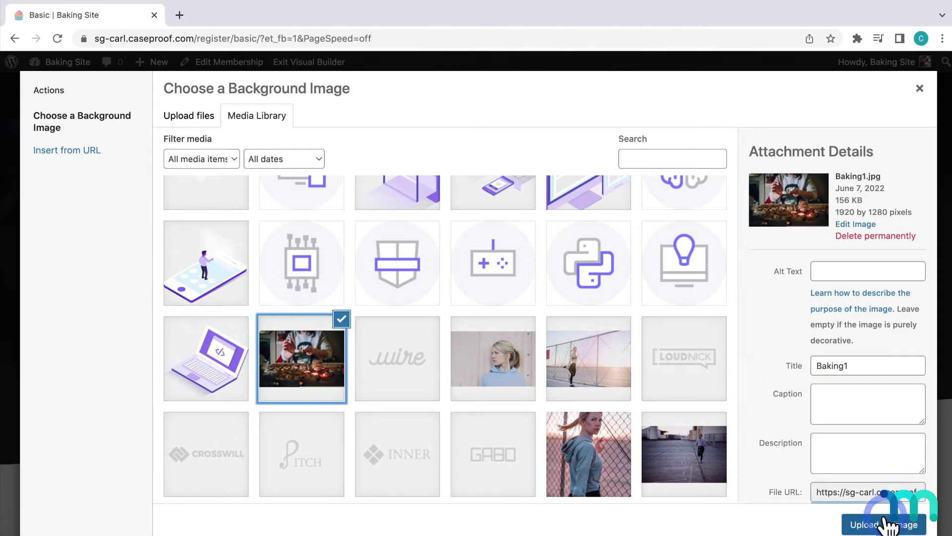
pyautogui.click(888, 525)
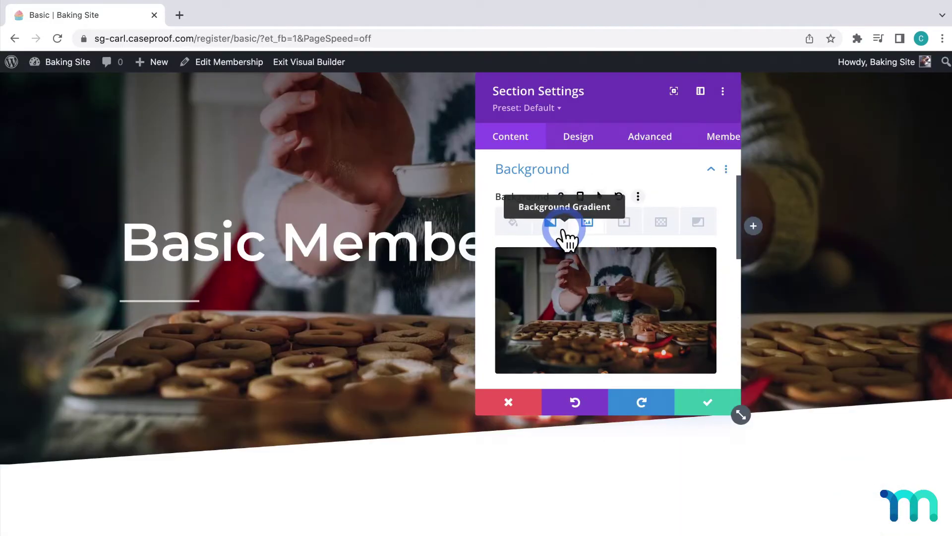
# Remove the grey gradient and give the hero a slightly transparent black background colour
pyautogui.click(563, 230)
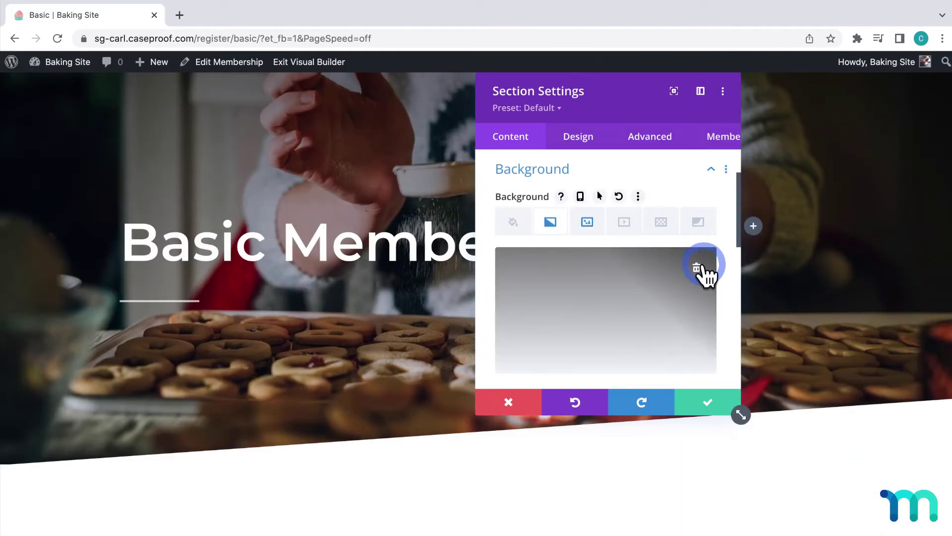
pyautogui.click(698, 268)
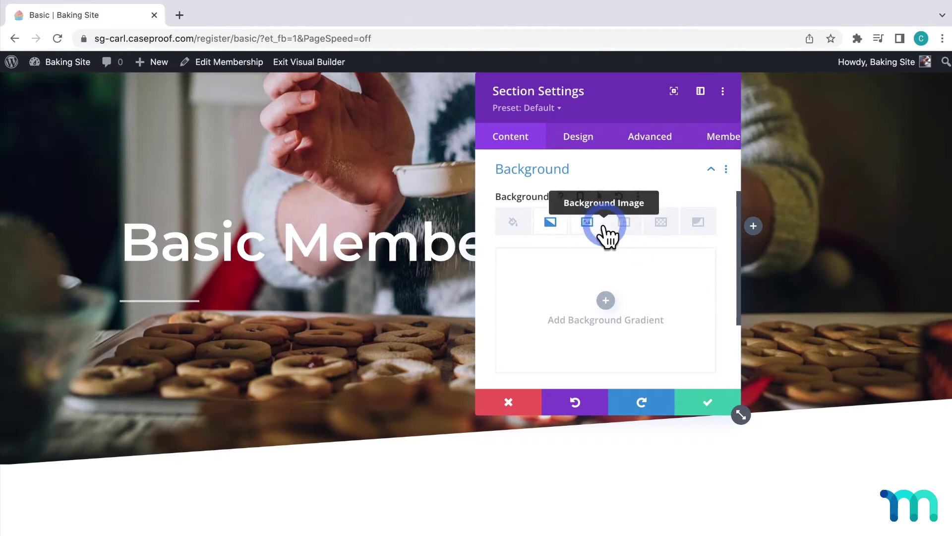
pyautogui.click(521, 232)
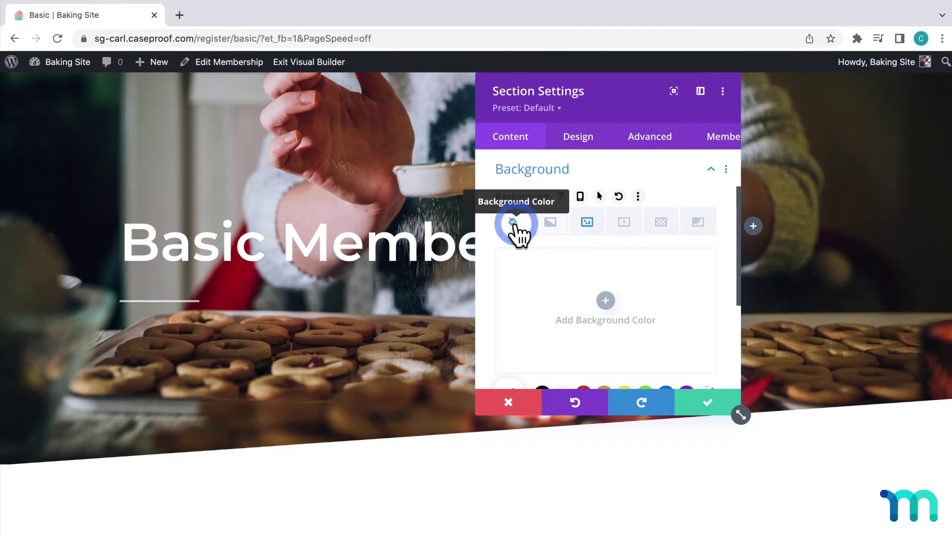
pyautogui.click(607, 298)
pyautogui.scroll(-2, 606, 298)
pyautogui.click(546, 328)
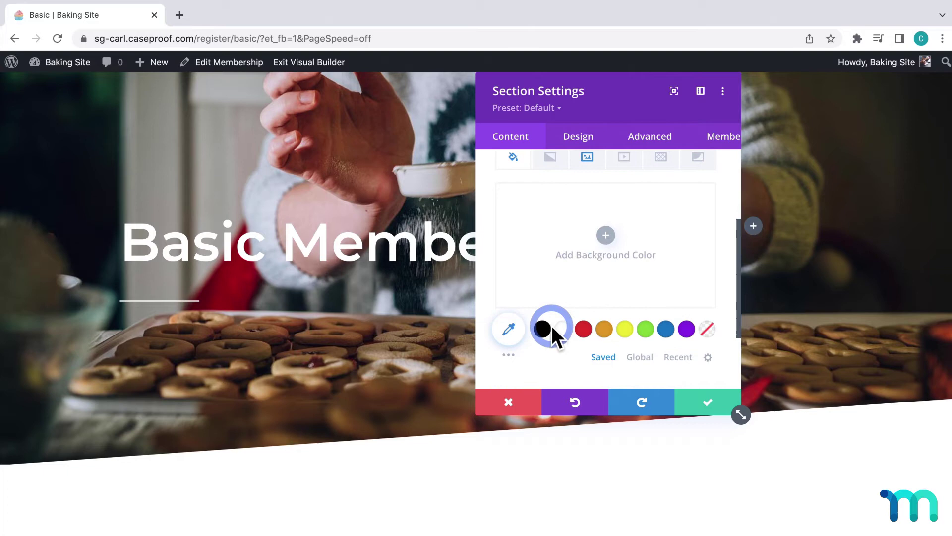
pyautogui.click(570, 299)
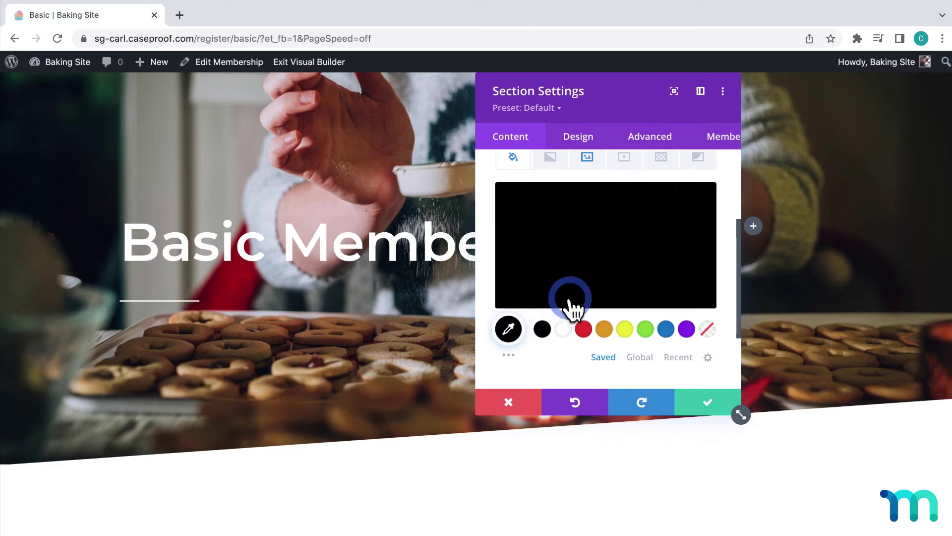
pyautogui.click(517, 330)
pyautogui.moveTo(687, 282)
pyautogui.mouseDown()
pyautogui.moveTo(687, 260)
pyautogui.moveTo(686, 282)
pyautogui.mouseUp()
pyautogui.moveTo(699, 204); pyautogui.dragTo(700, 218)
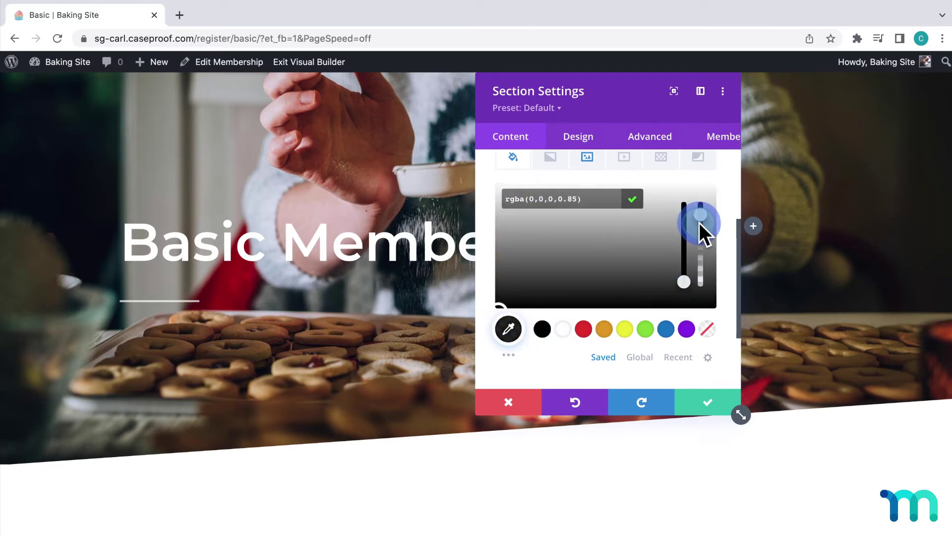
pyautogui.click(714, 180)
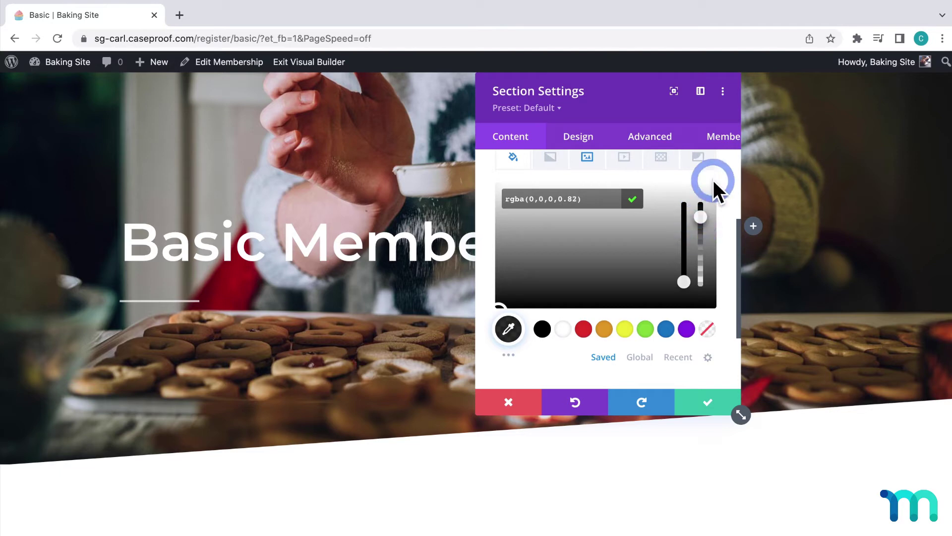
# Set the hero's background image blend mode to Multiply
pyautogui.scroll(5, 718, 173)
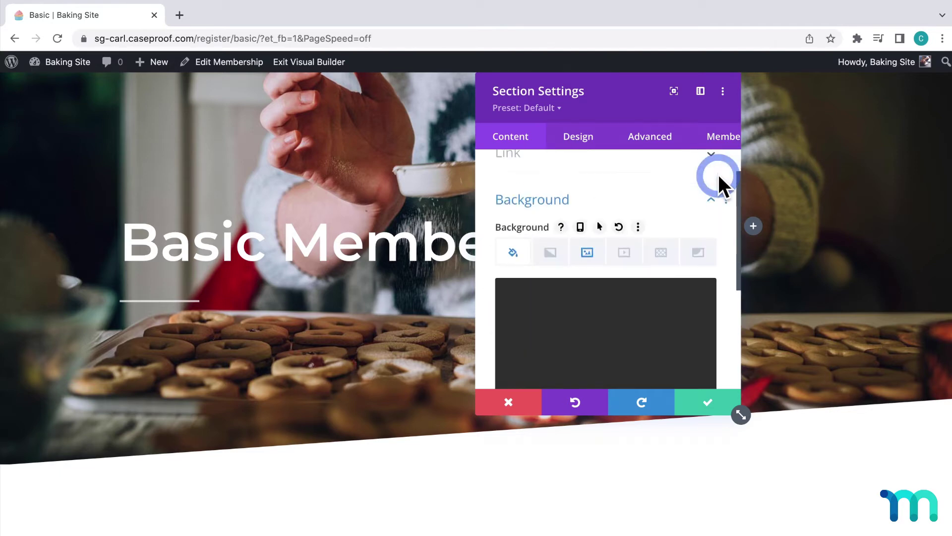
pyautogui.click(587, 291)
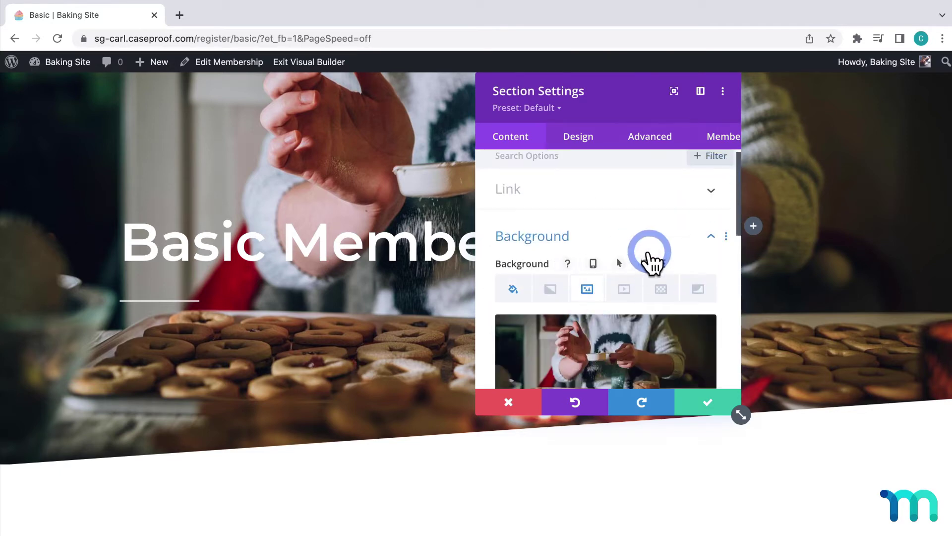
pyautogui.scroll(-5, 648, 253)
pyautogui.scroll(-5, 649, 258)
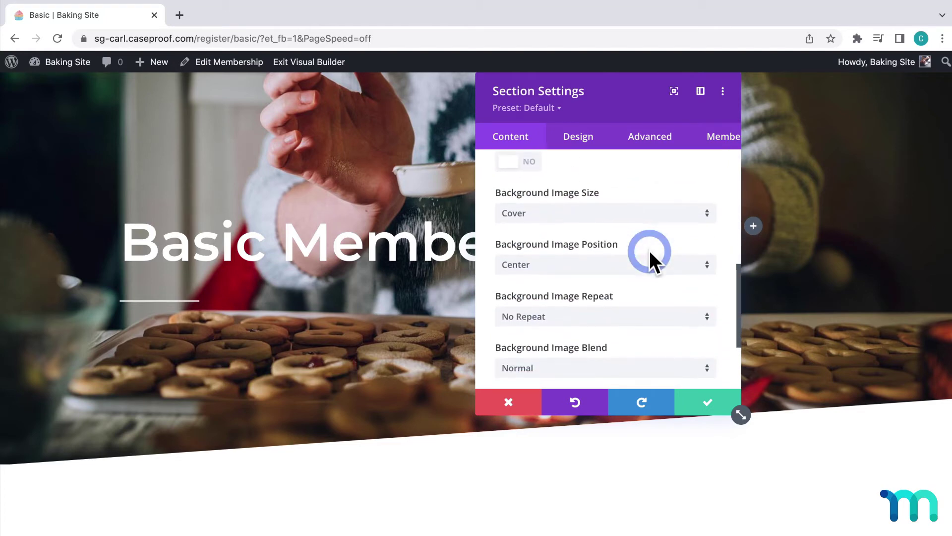
pyautogui.click(618, 307)
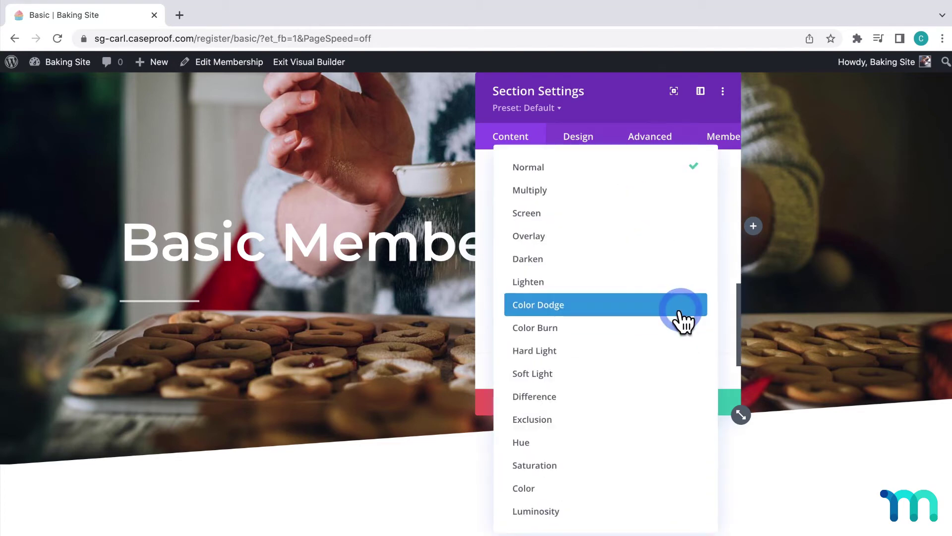
pyautogui.click(650, 192)
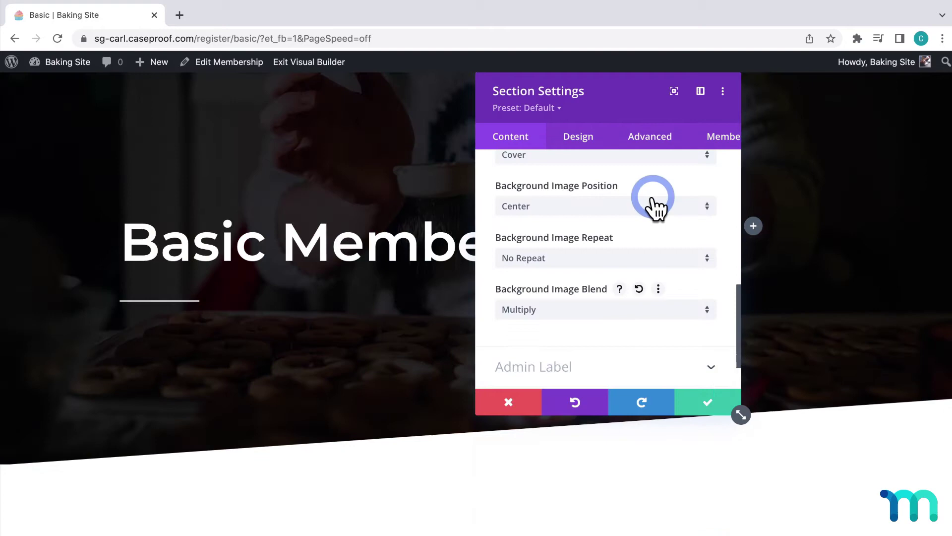
# Lighten the black overlay to rgba(0,0,0,0.64) so the baking photo shows through
pyautogui.moveTo(626, 106); pyautogui.dragTo(709, 106)
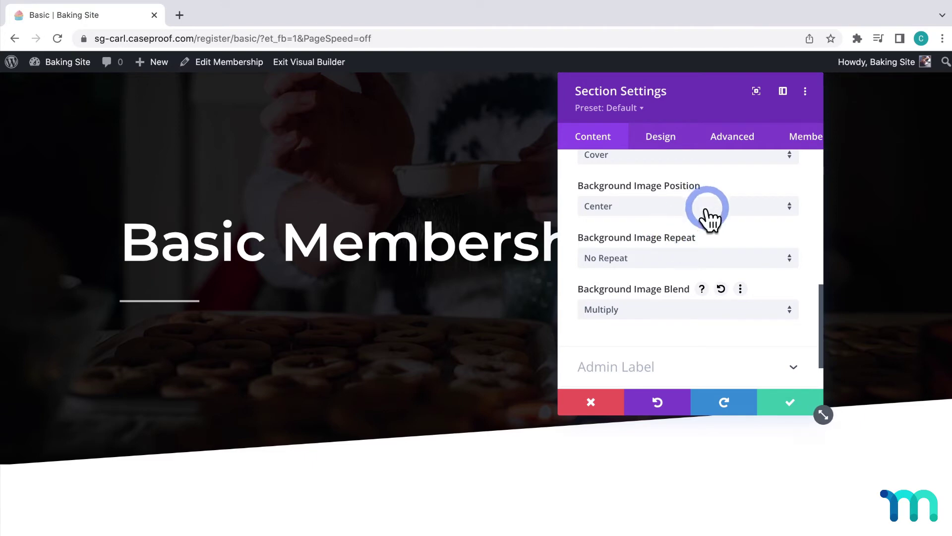
pyautogui.scroll(10, 803, 202)
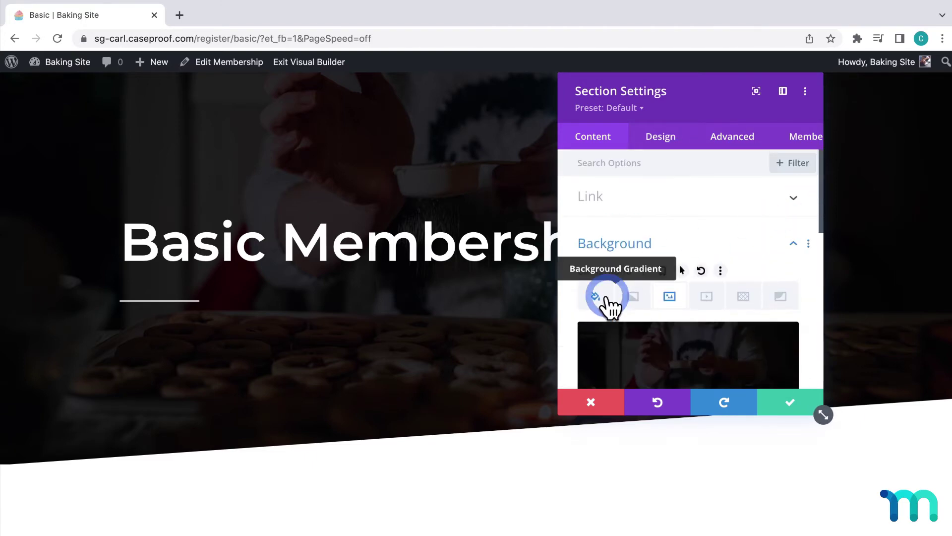
pyautogui.click(597, 300)
pyautogui.scroll(-3, 809, 269)
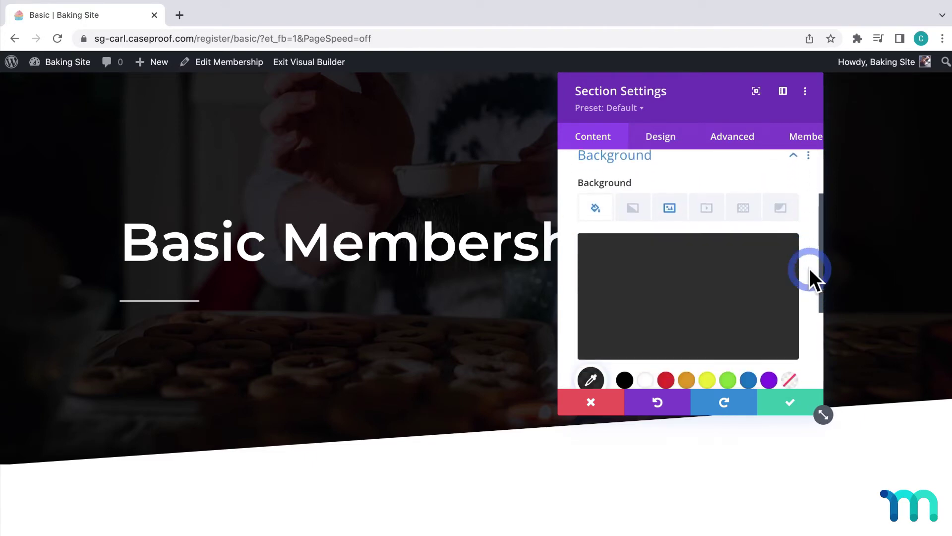
pyautogui.click(592, 375)
pyautogui.click(761, 286)
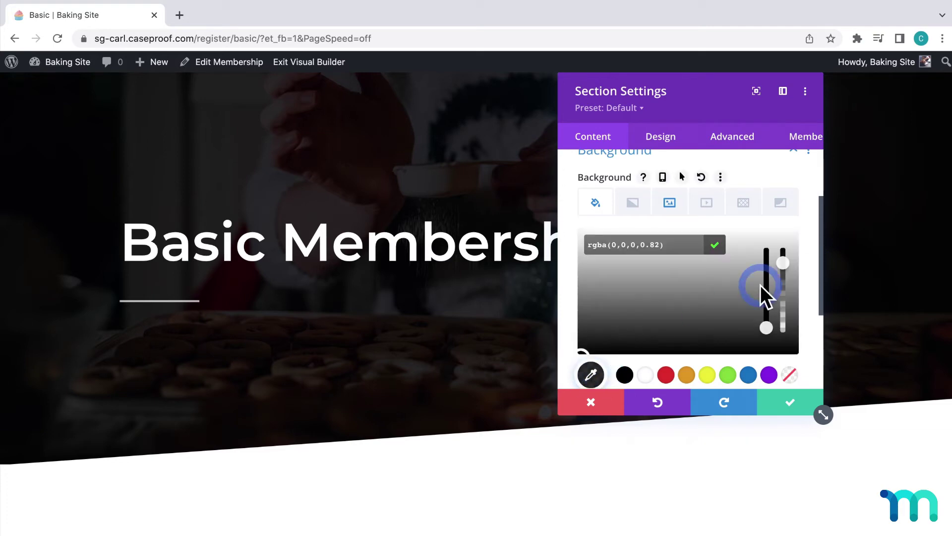
pyautogui.moveTo(784, 264); pyautogui.dragTo(784, 284)
# Save the hero section's darkened background settings
pyautogui.click(789, 403)
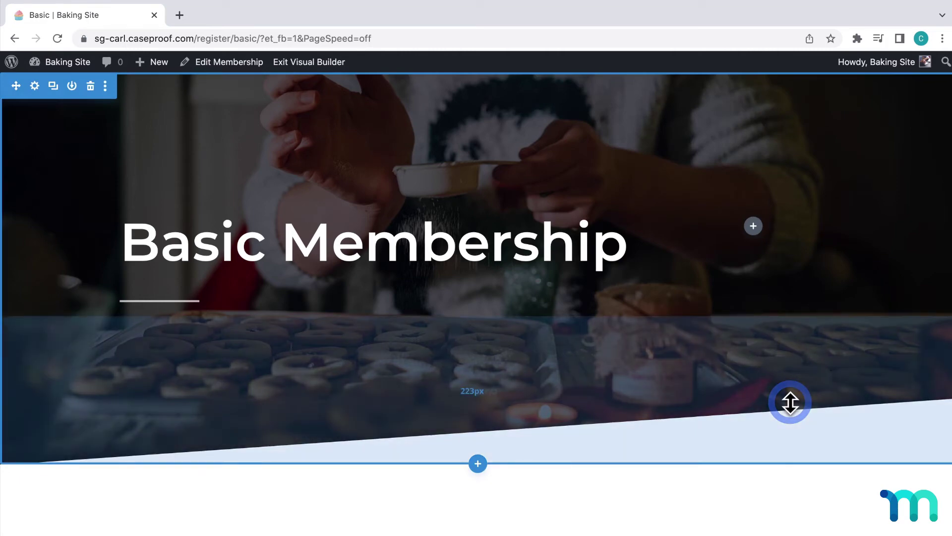
pyautogui.scroll(-3, 496, 504)
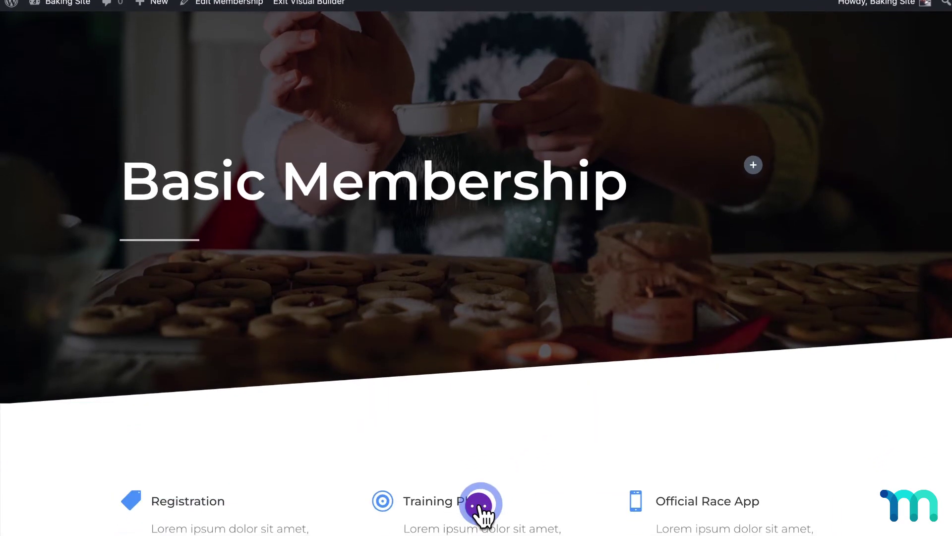
pyautogui.click(479, 505)
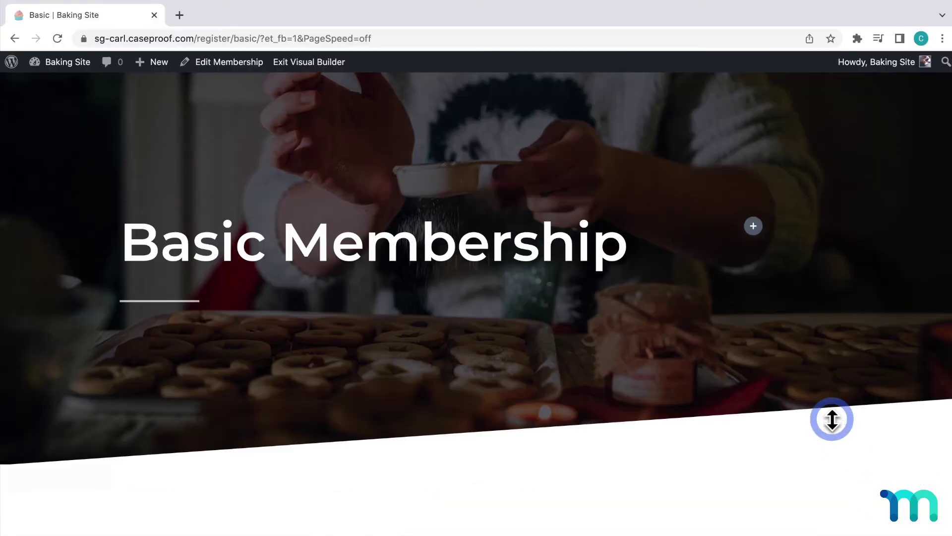
pyautogui.scroll(-8, 831, 357)
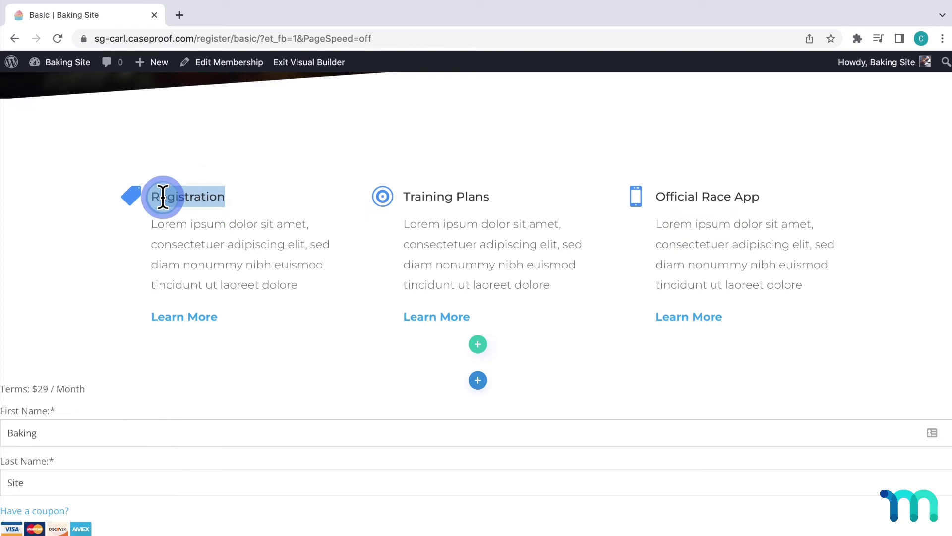
# Retype the three blurb headings inline as Sample 1, Sample 2 and Sample 3
pyautogui.write('Sample 1')
pyautogui.click(414, 195)
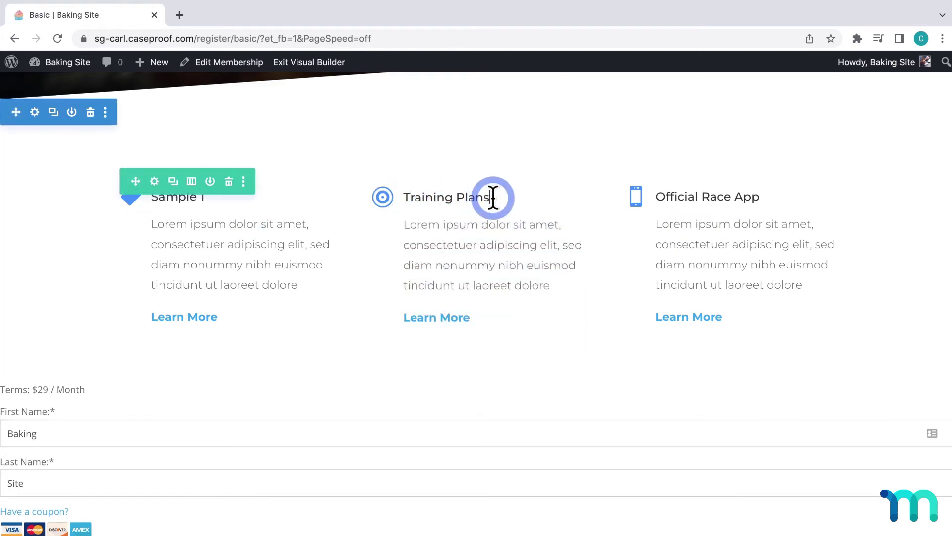
pyautogui.moveTo(493, 195); pyautogui.dragTo(403, 195)
pyautogui.write('Sample 2')
pyautogui.click(696, 197)
pyautogui.moveTo(761, 195); pyautogui.dragTo(656, 195)
pyautogui.write('Sample 3')
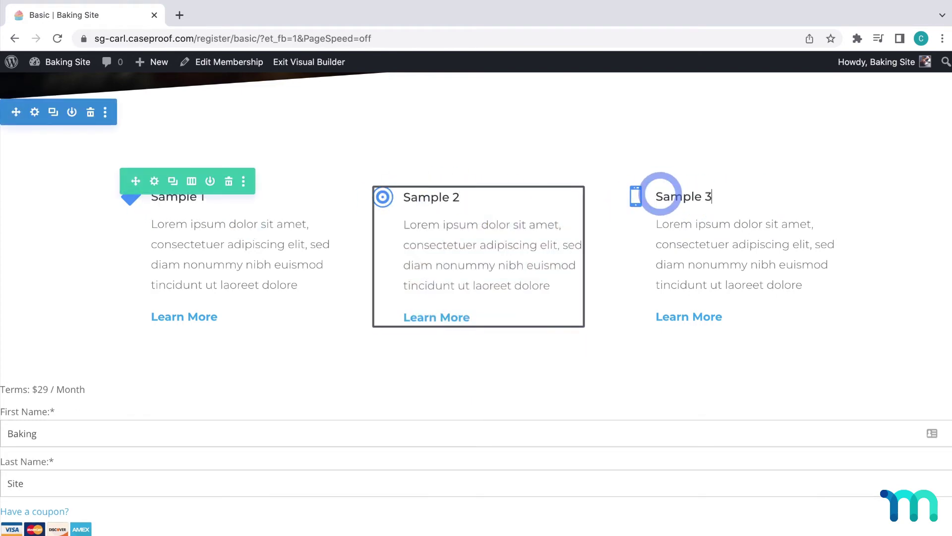
pyautogui.scroll(-1, 595, 283)
pyautogui.scroll(9, 595, 283)
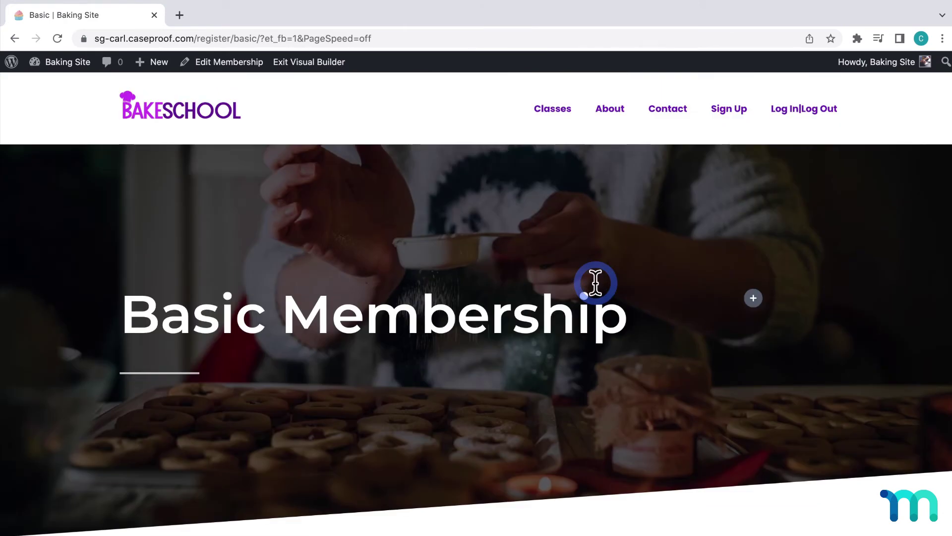
pyautogui.scroll(-4, 595, 283)
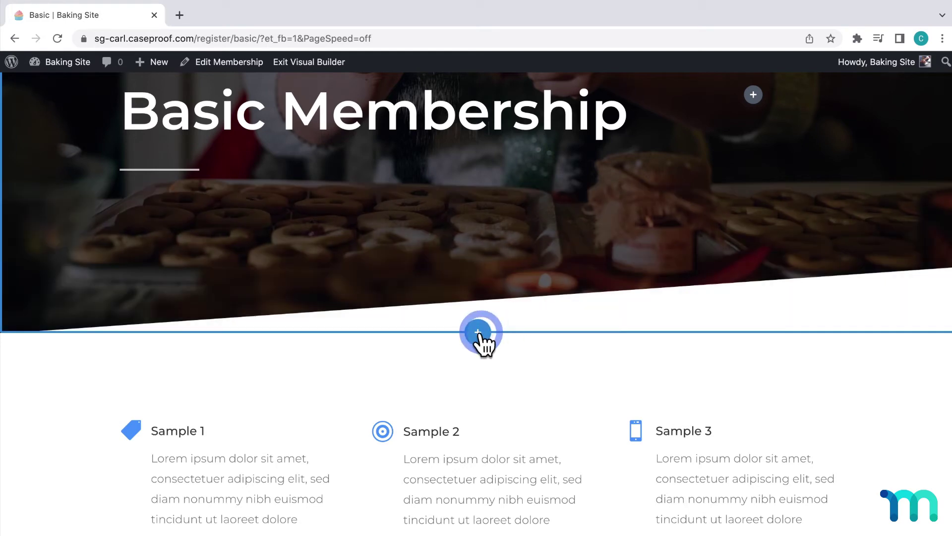
# Insert a regular section with a single-column row below the hero
pyautogui.click(479, 333)
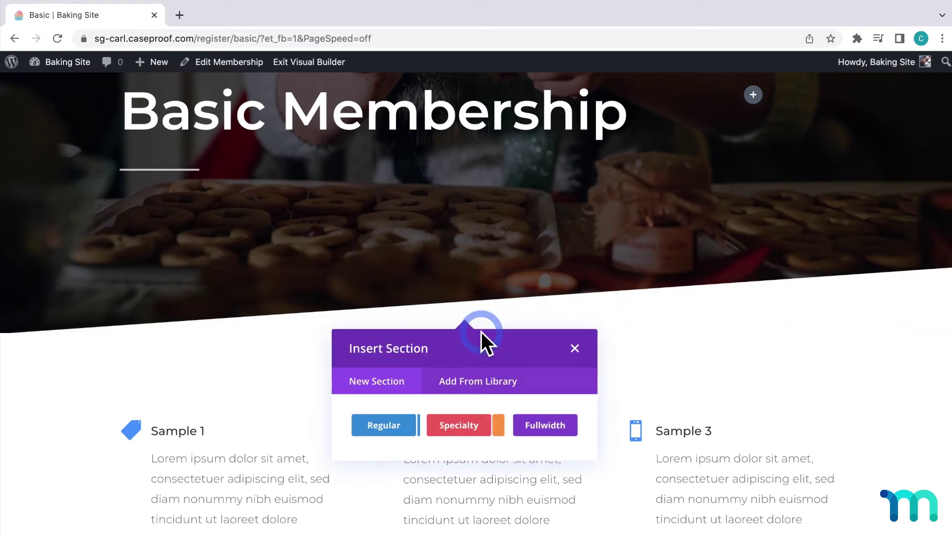
pyautogui.click(386, 422)
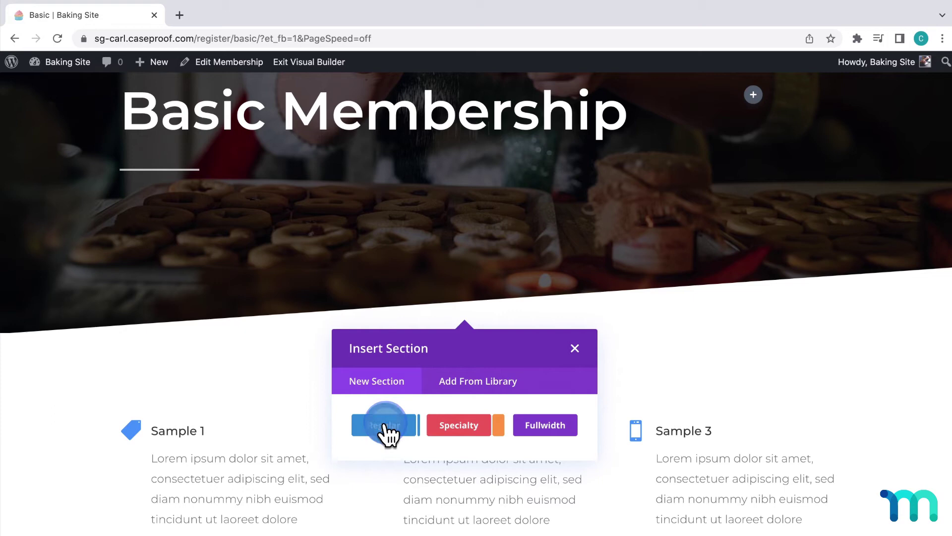
pyautogui.click(392, 207)
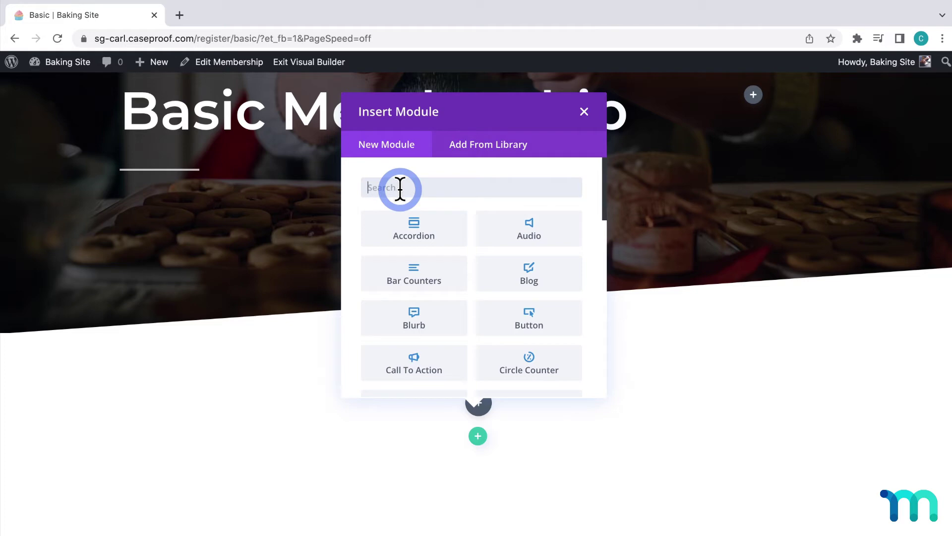
# Add a Text module containing [mepr-membership-registration-form] and save it
pyautogui.write('tex')
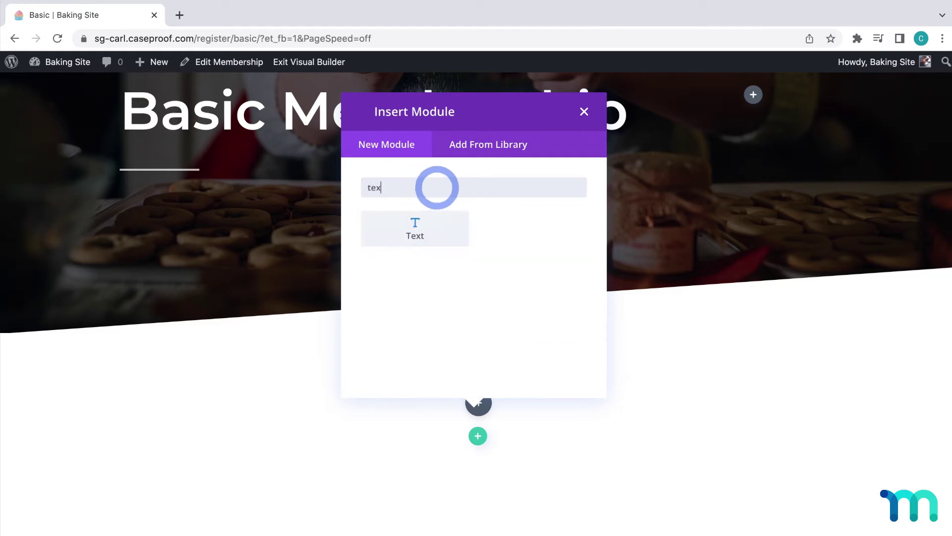
pyautogui.click(430, 229)
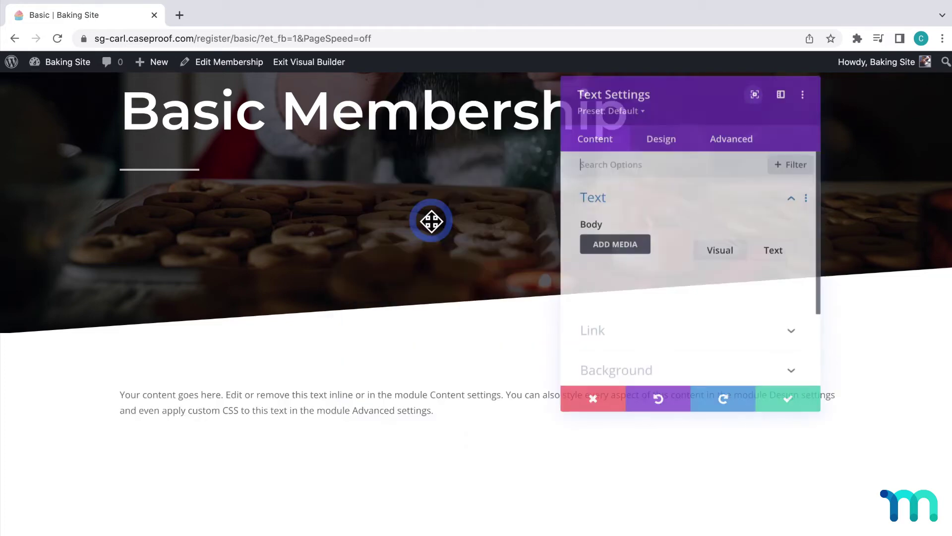
pyautogui.scroll(-3, 735, 364)
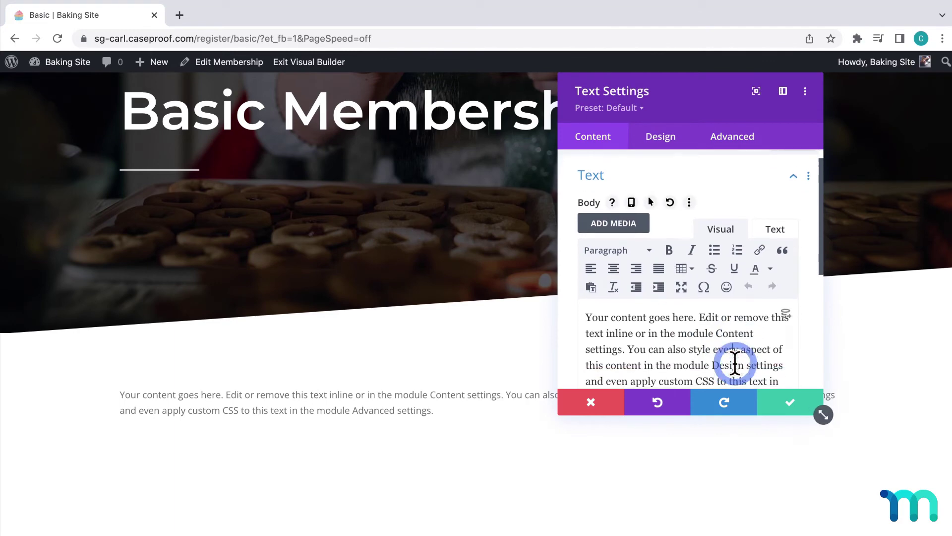
pyautogui.moveTo(734, 357); pyautogui.dragTo(612, 268)
pyautogui.write('[mepr-membership-registration-form]')
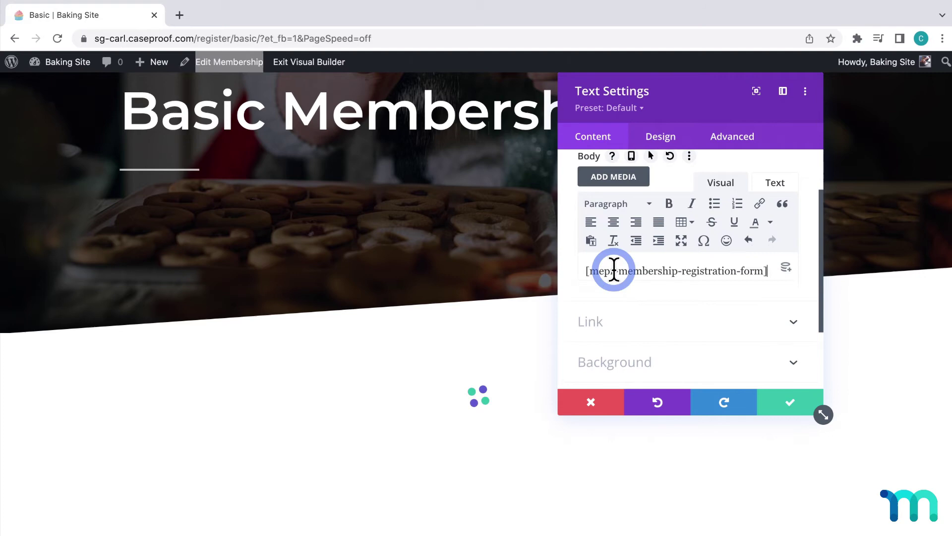
pyautogui.click(791, 406)
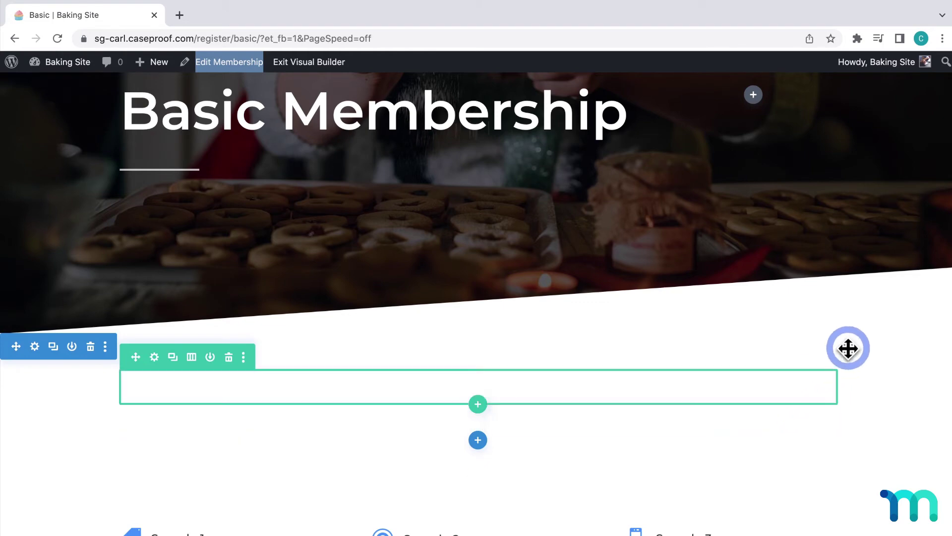
# Increase the new section's top padding and check the rendered $29 / Month registration form
pyautogui.moveTo(851, 347); pyautogui.dragTo(481, 534)
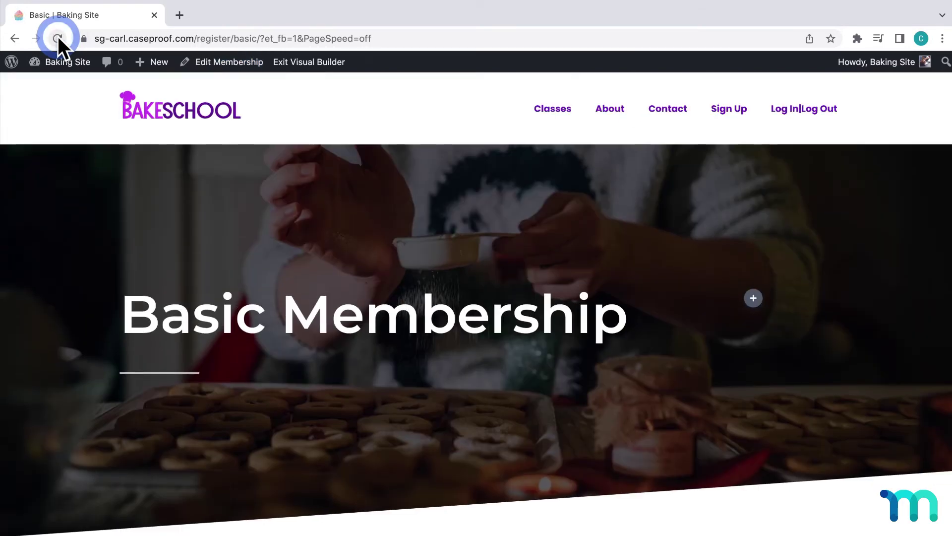
pyautogui.middleClick(322, 180)
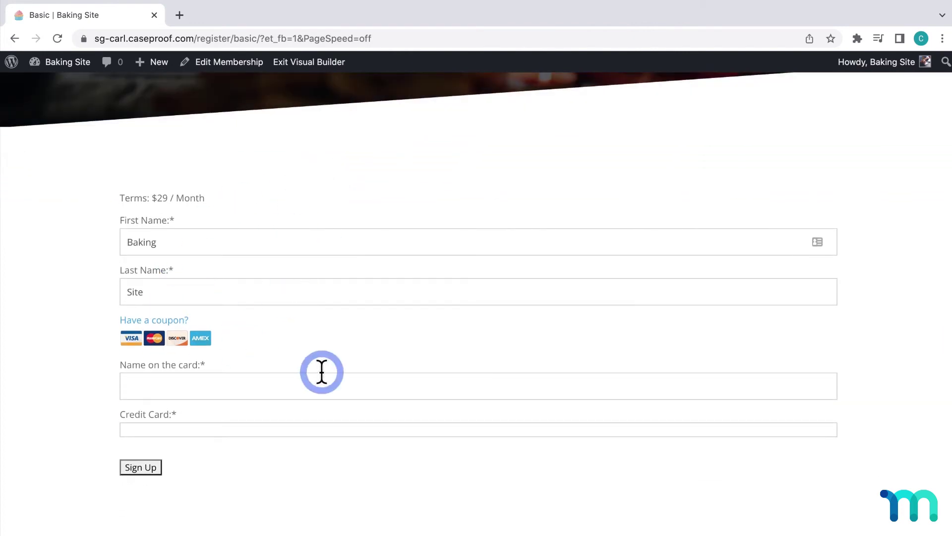
pyautogui.scroll(-3, 322, 372)
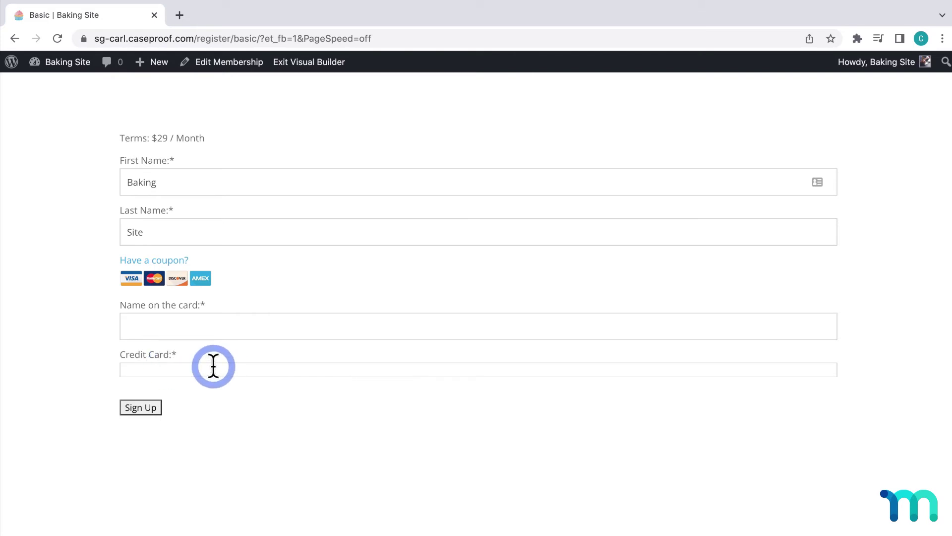
pyautogui.scroll(5, 213, 366)
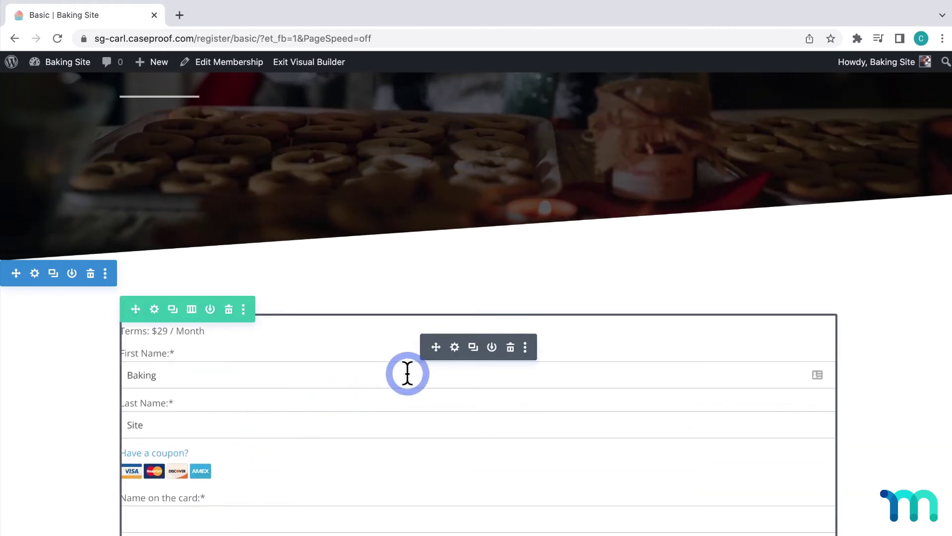
# Set the registration form module's background colour to purple #7e00e5
pyautogui.click(455, 347)
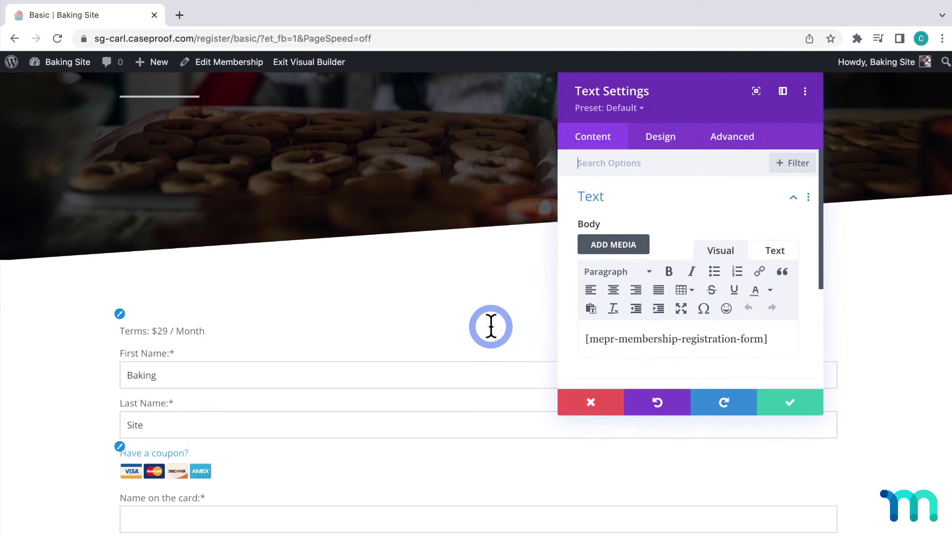
pyautogui.scroll(-3, 772, 229)
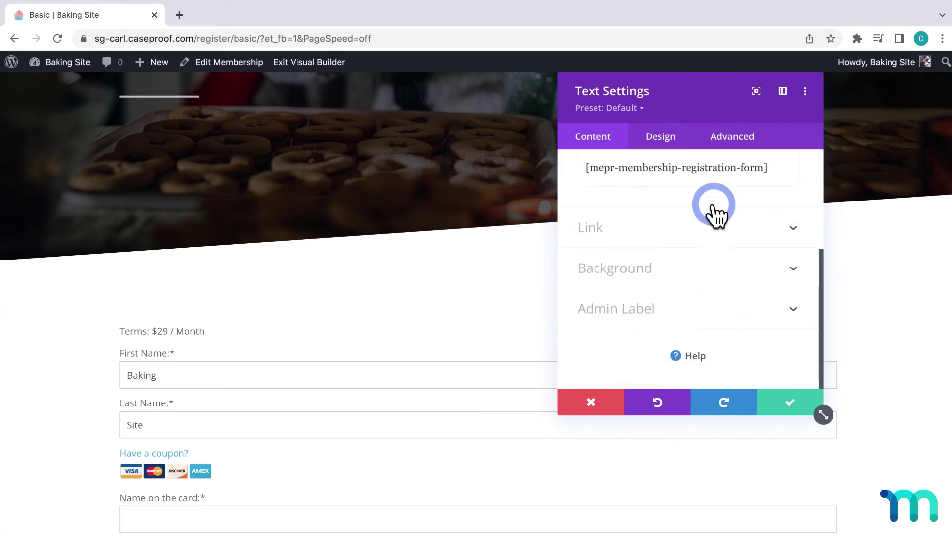
pyautogui.click(796, 276)
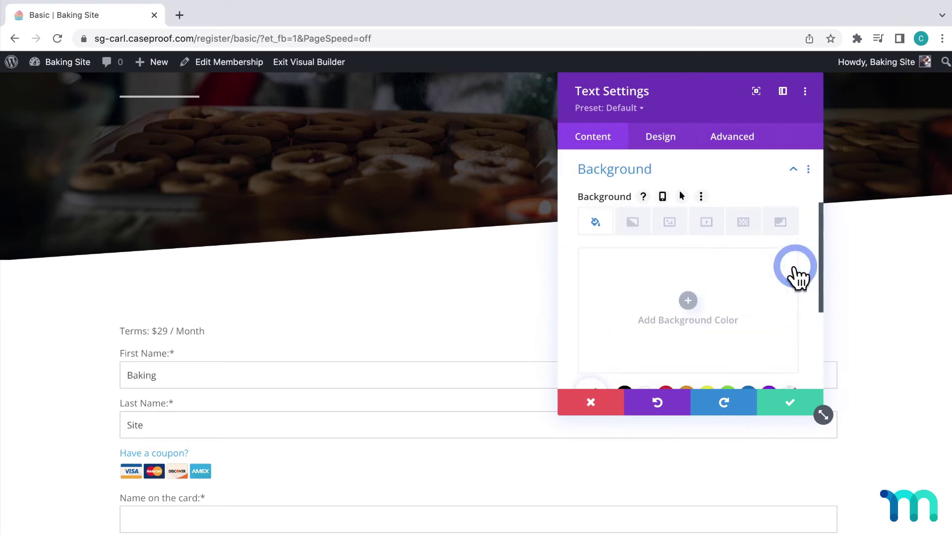
pyautogui.scroll(-1, 795, 277)
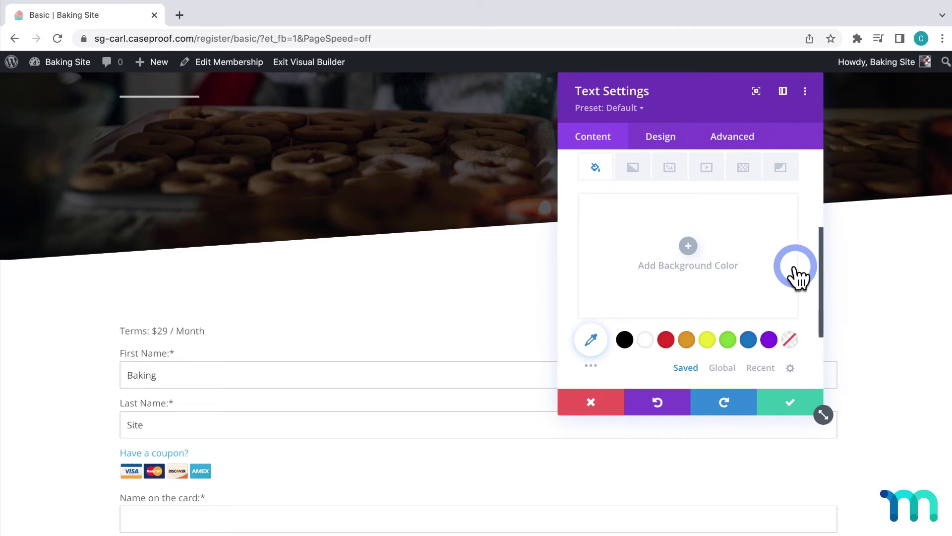
pyautogui.click(769, 340)
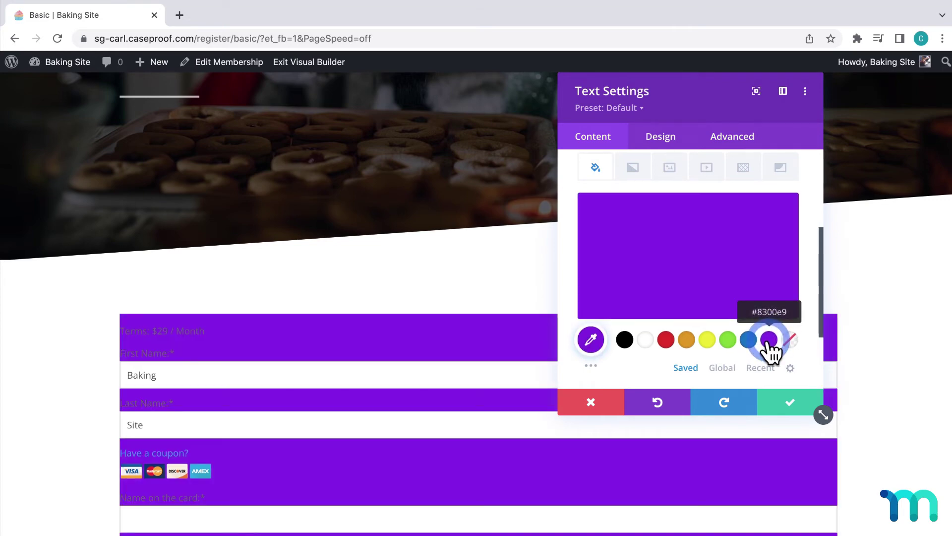
pyautogui.click(591, 341)
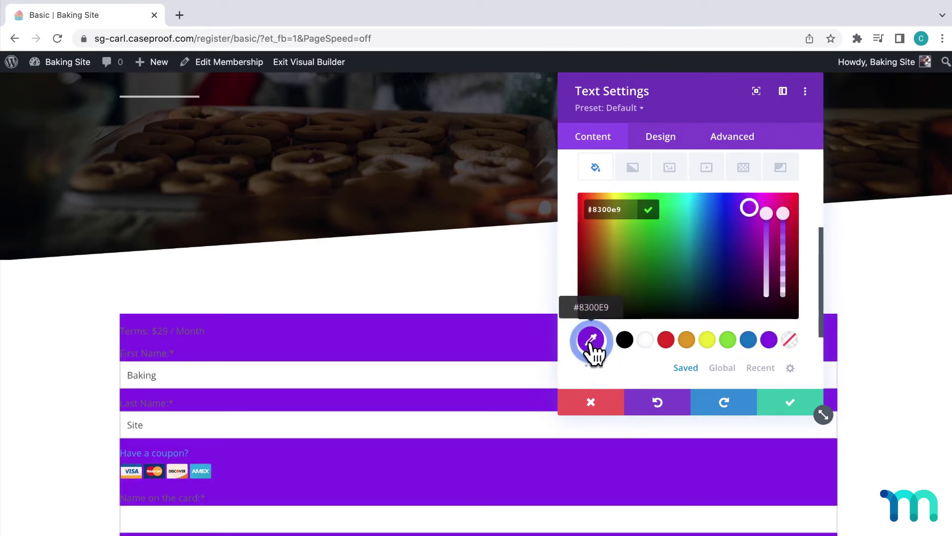
pyautogui.moveTo(747, 211); pyautogui.dragTo(748, 212)
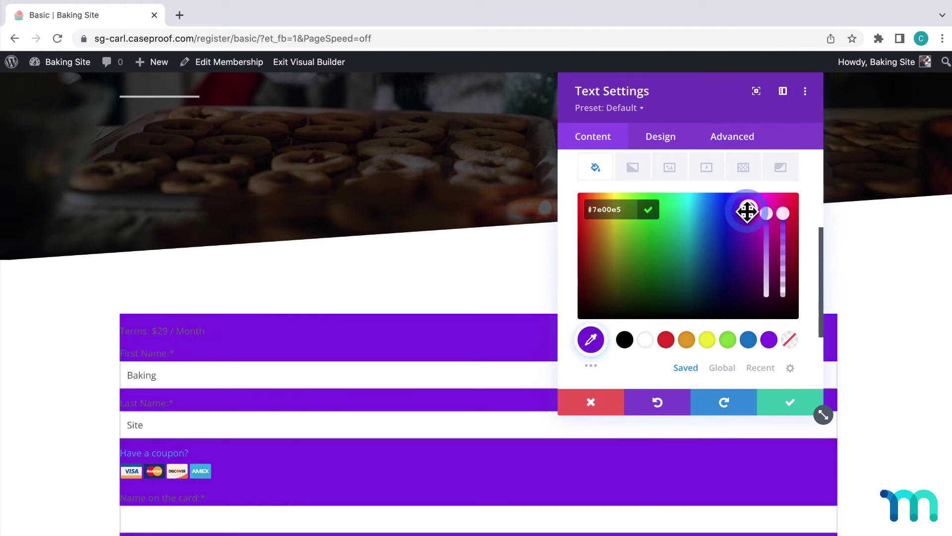
pyautogui.click(805, 242)
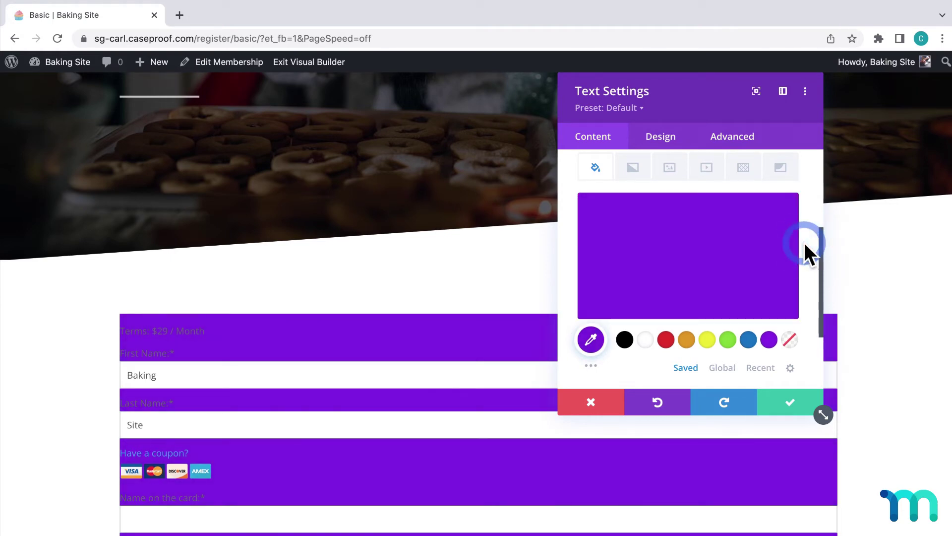
# Give the form module linked padding of 166px left/right and 64px top/bottom
pyautogui.click(661, 137)
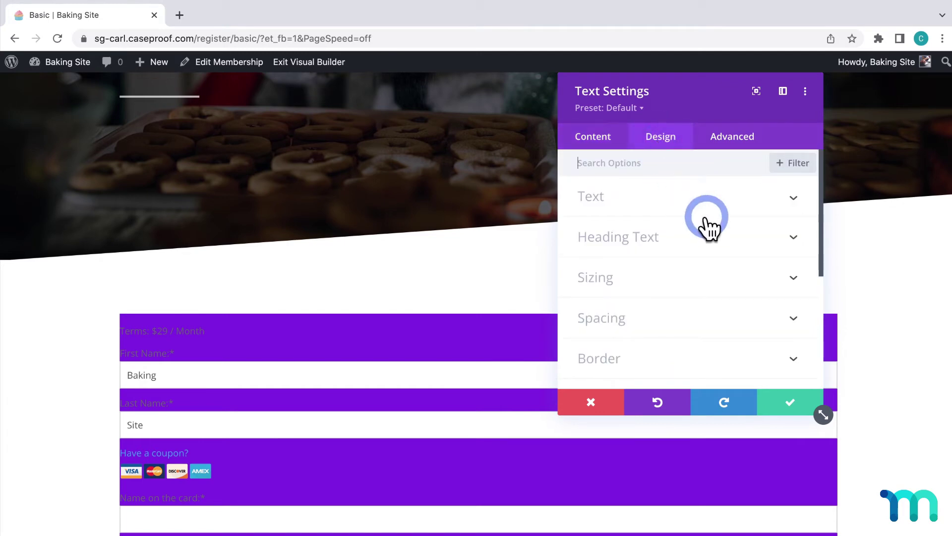
pyautogui.scroll(-3, 707, 220)
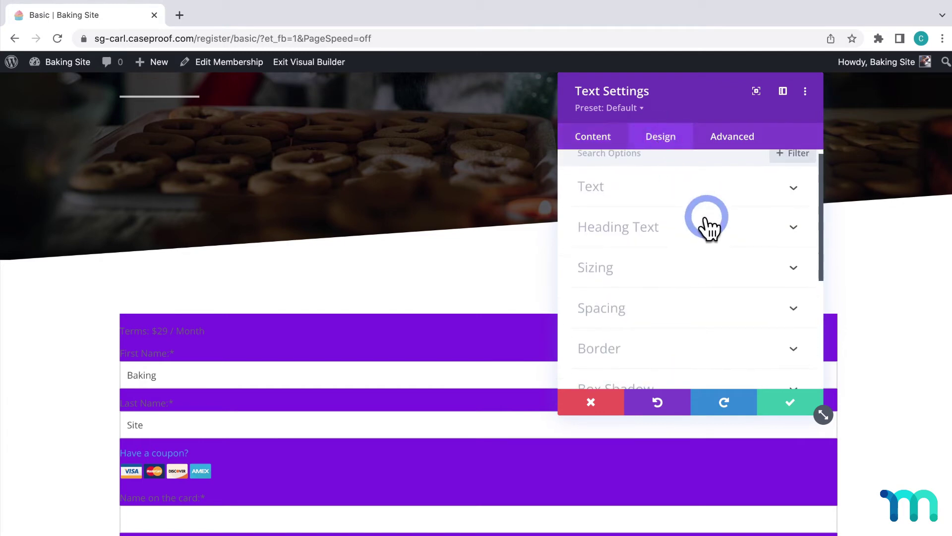
pyautogui.click(793, 278)
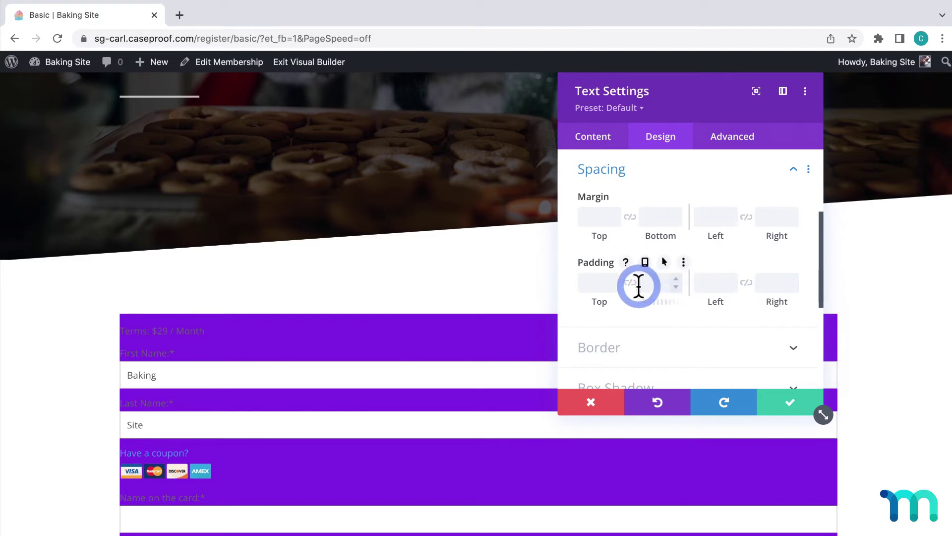
pyautogui.click(630, 283)
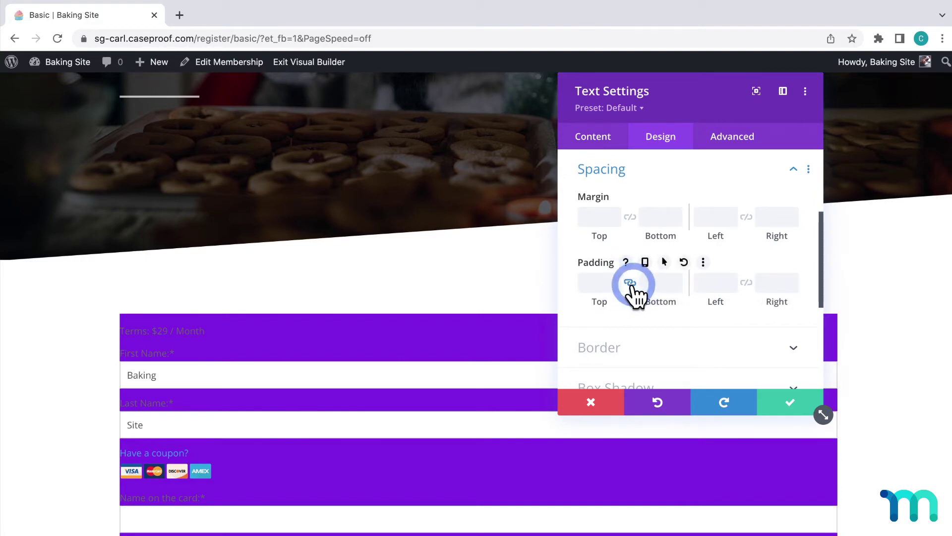
pyautogui.click(746, 283)
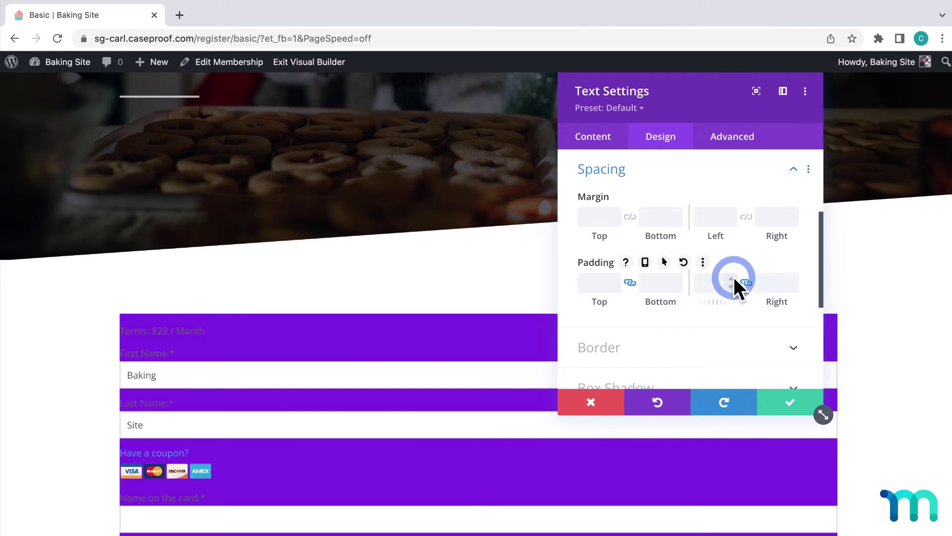
pyautogui.moveTo(733, 277); pyautogui.dragTo(865, 288)
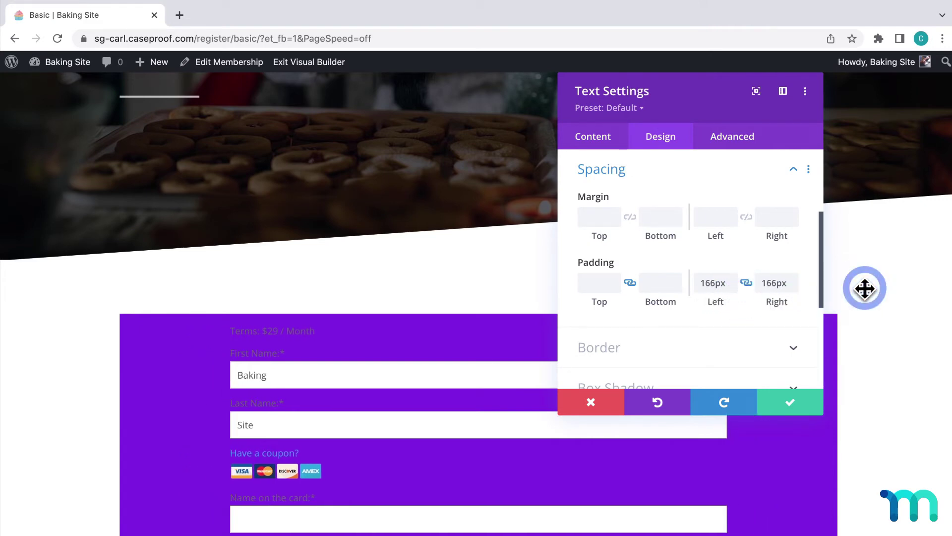
pyautogui.moveTo(610, 286); pyautogui.dragTo(628, 304)
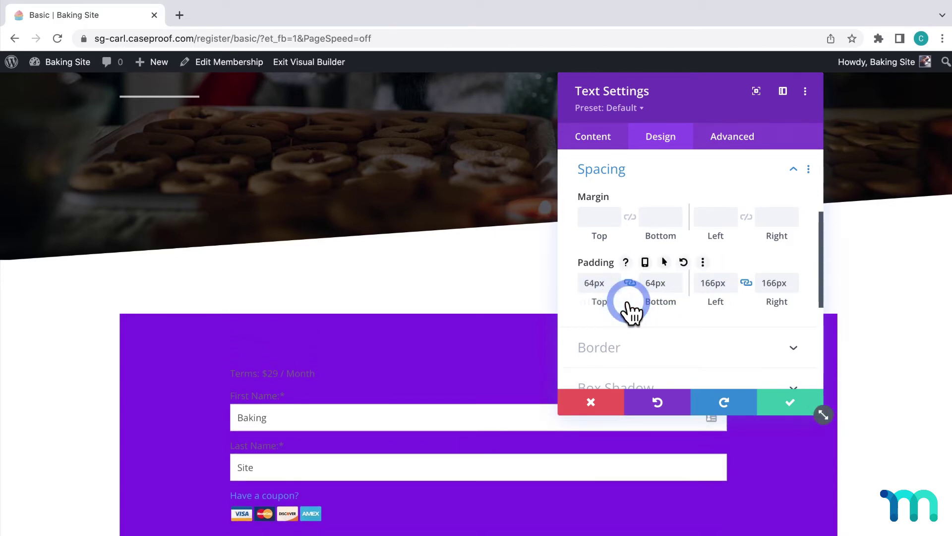
# Make the form's text bold and white
pyautogui.scroll(4, 805, 243)
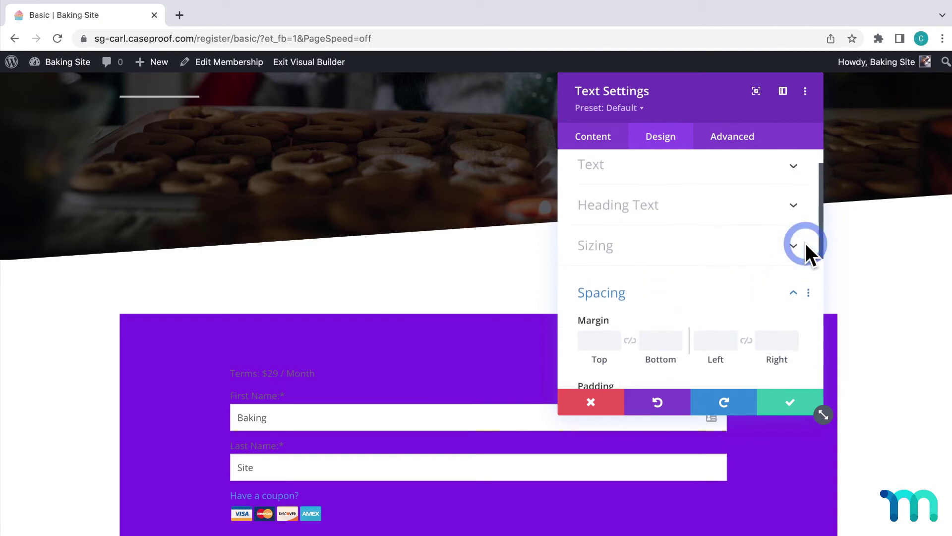
pyautogui.click(793, 199)
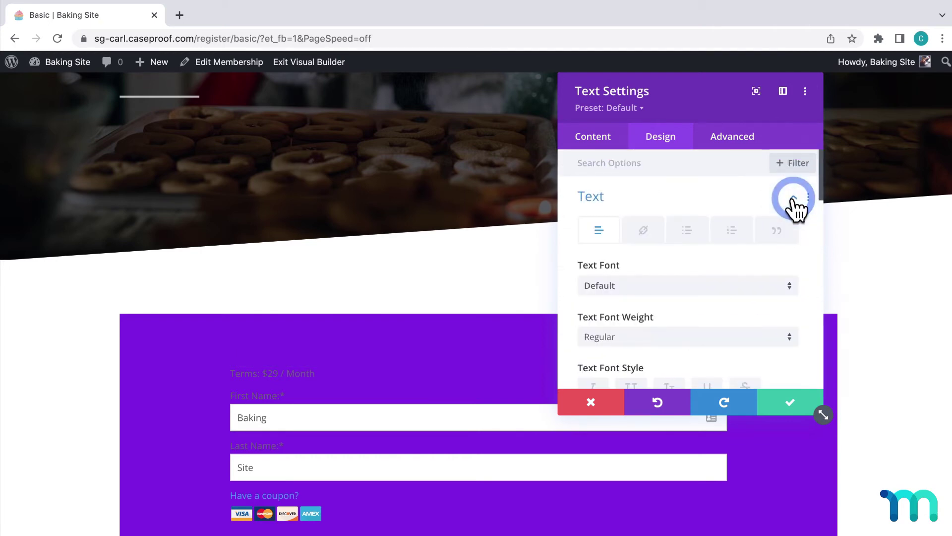
pyautogui.click(789, 255)
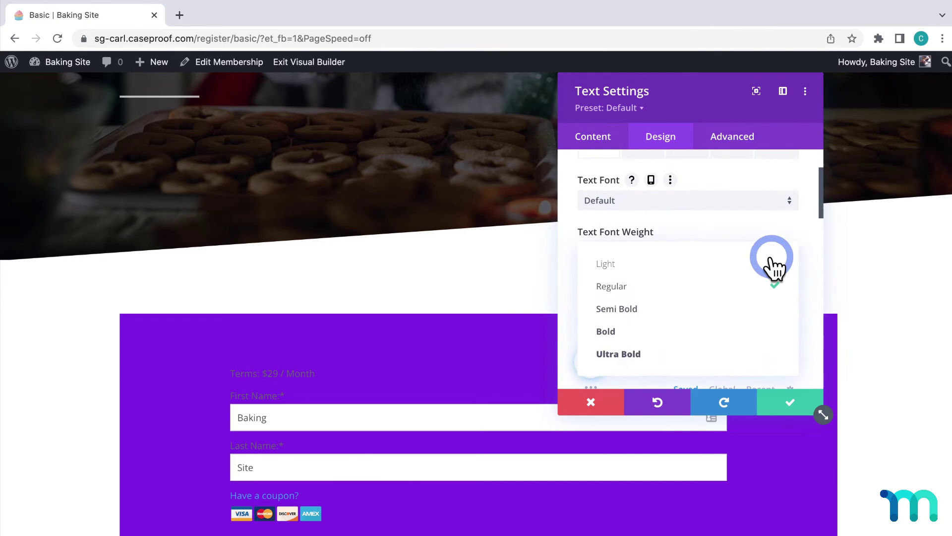
pyautogui.click(651, 330)
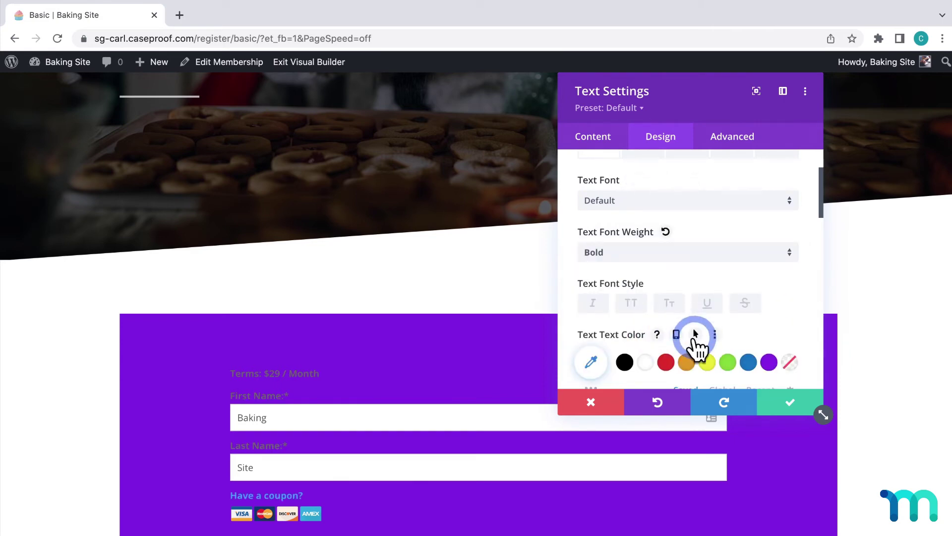
pyautogui.click(647, 362)
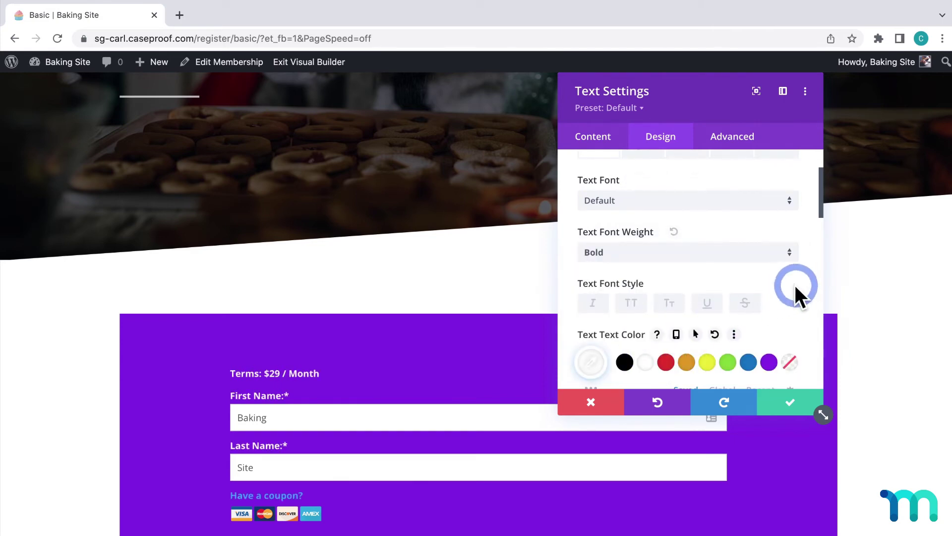
# Round all four corners of the purple form to 32px
pyautogui.scroll(-10, 804, 284)
pyautogui.scroll(-5, 805, 284)
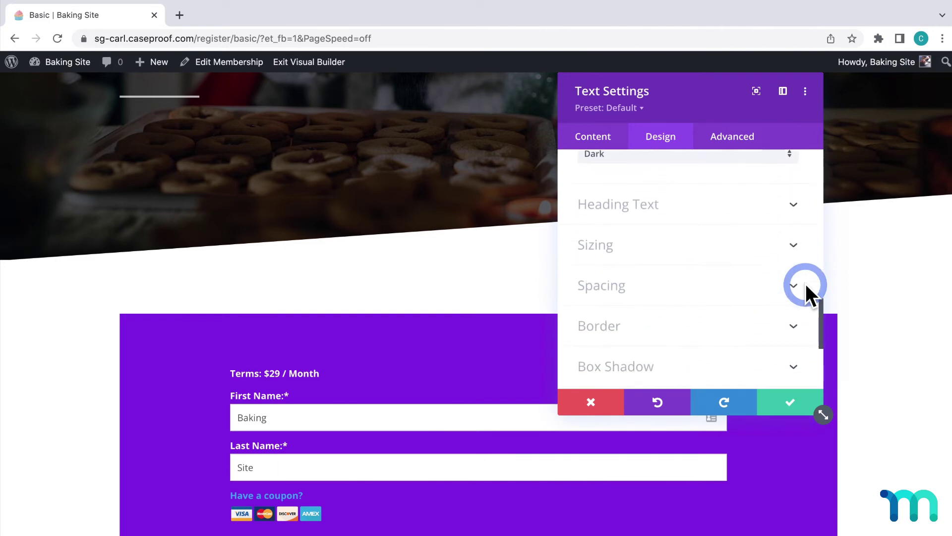
pyautogui.click(794, 291)
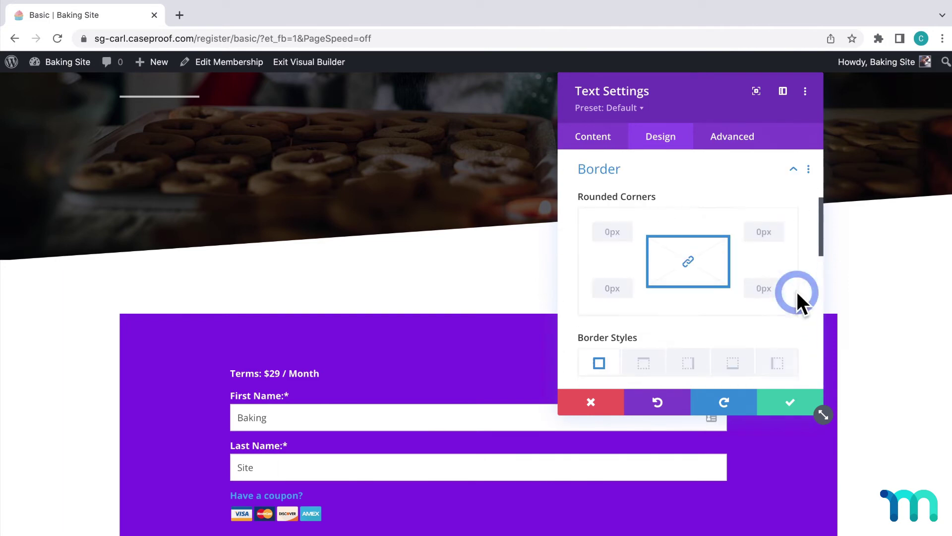
pyautogui.click(691, 262)
pyautogui.moveTo(614, 238); pyautogui.dragTo(626, 224)
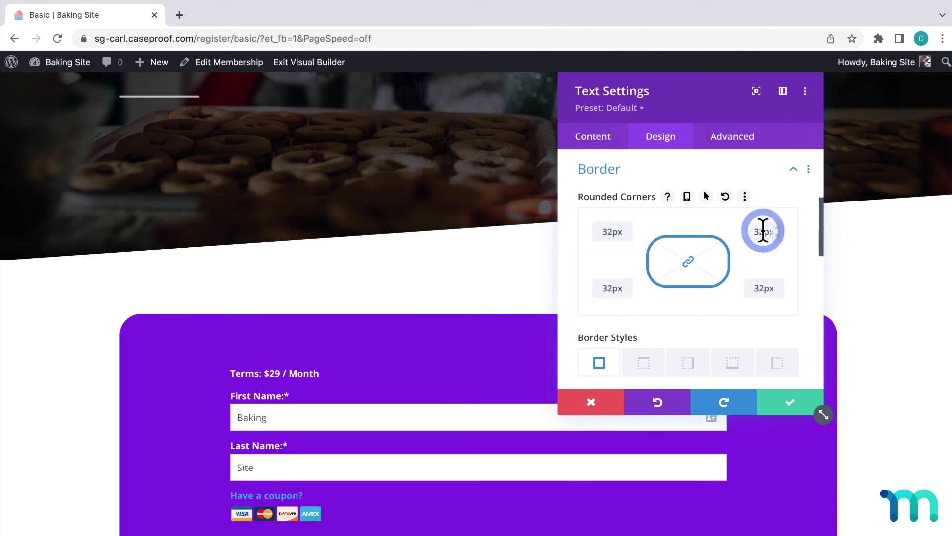
# Narrow the form to about 76% width and max width, and centre it
pyautogui.scroll(3, 803, 244)
pyautogui.click(794, 215)
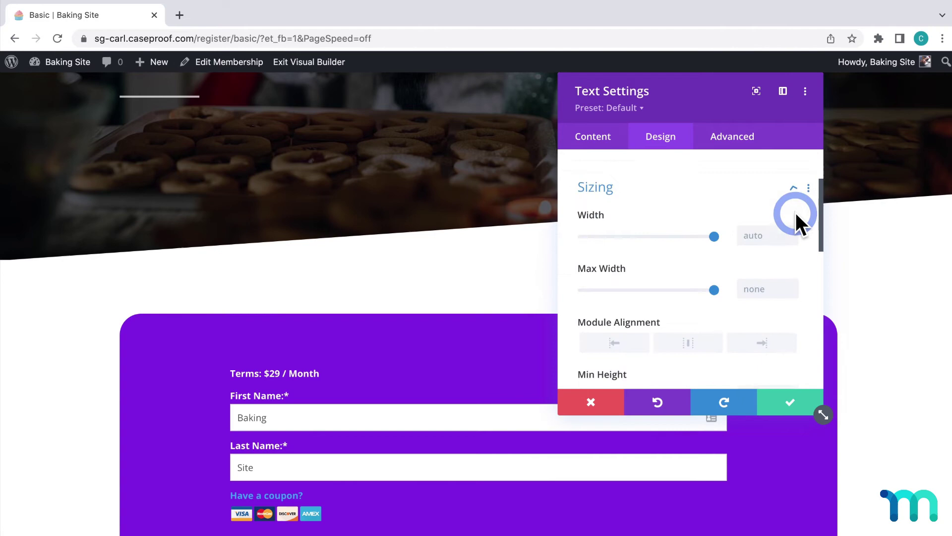
pyautogui.moveTo(713, 219); pyautogui.dragTo(683, 215)
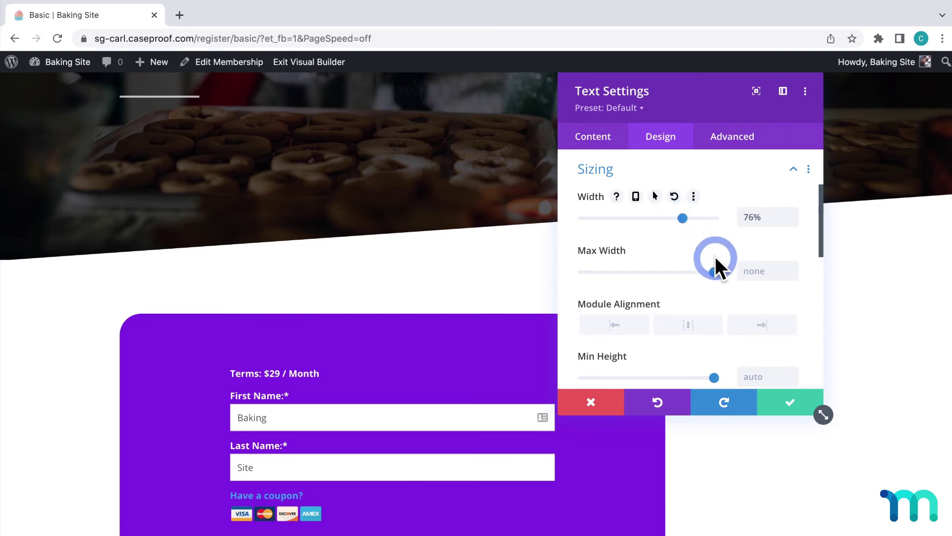
pyautogui.click(758, 267)
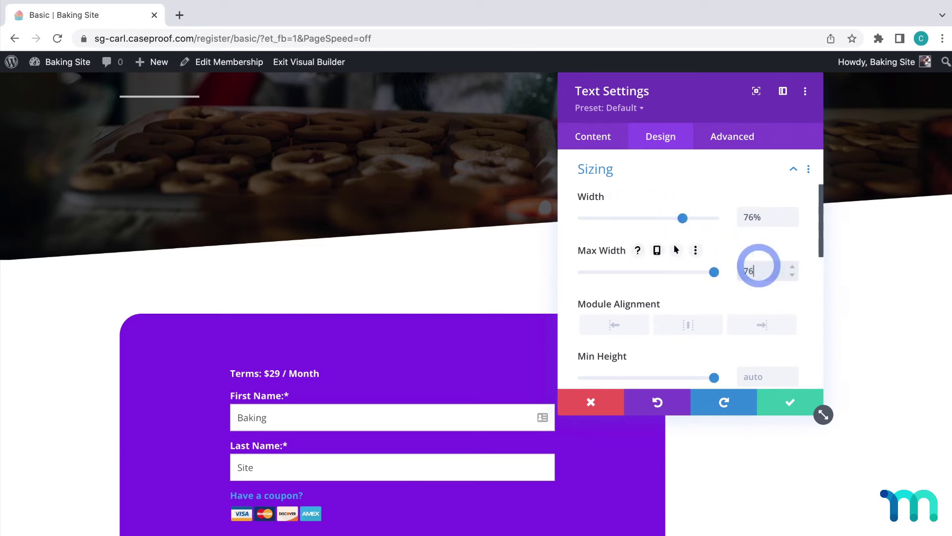
pyautogui.click(799, 243)
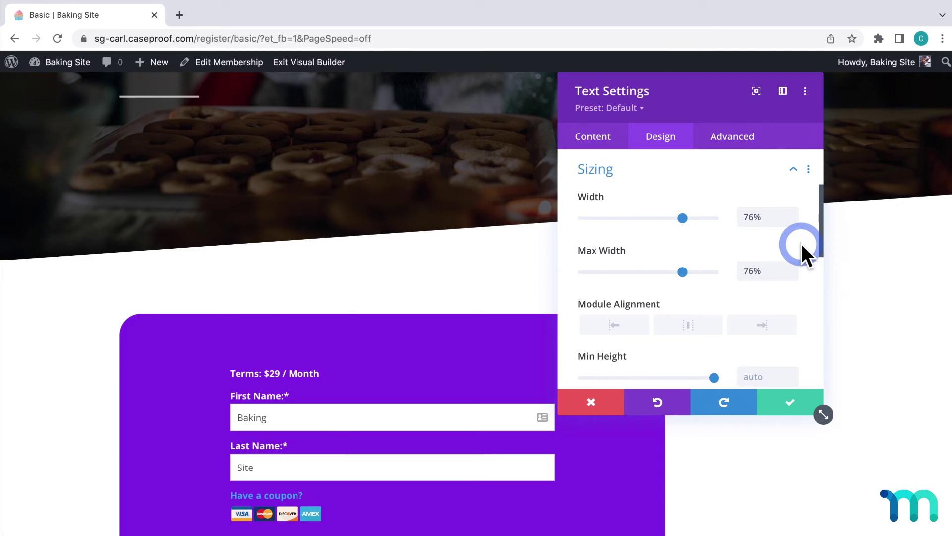
pyautogui.scroll(-2, 802, 243)
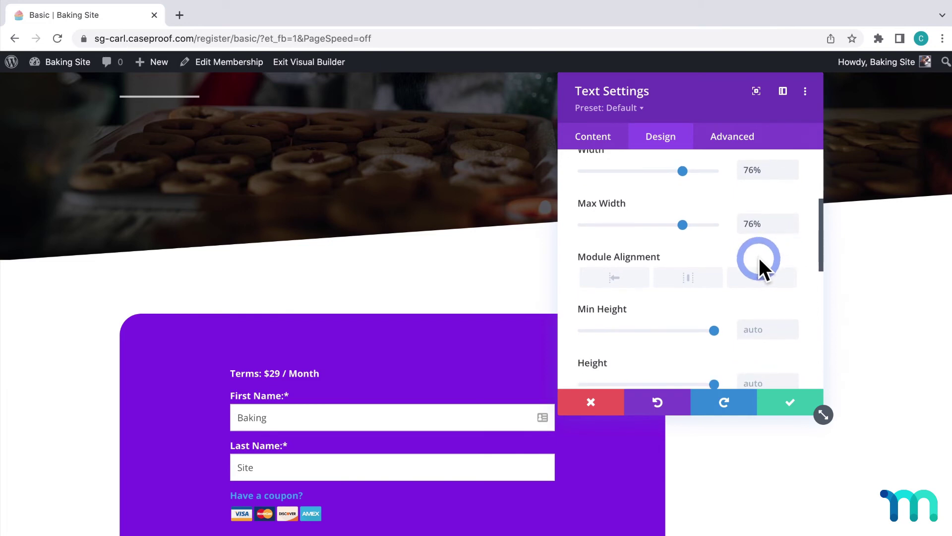
pyautogui.click(700, 281)
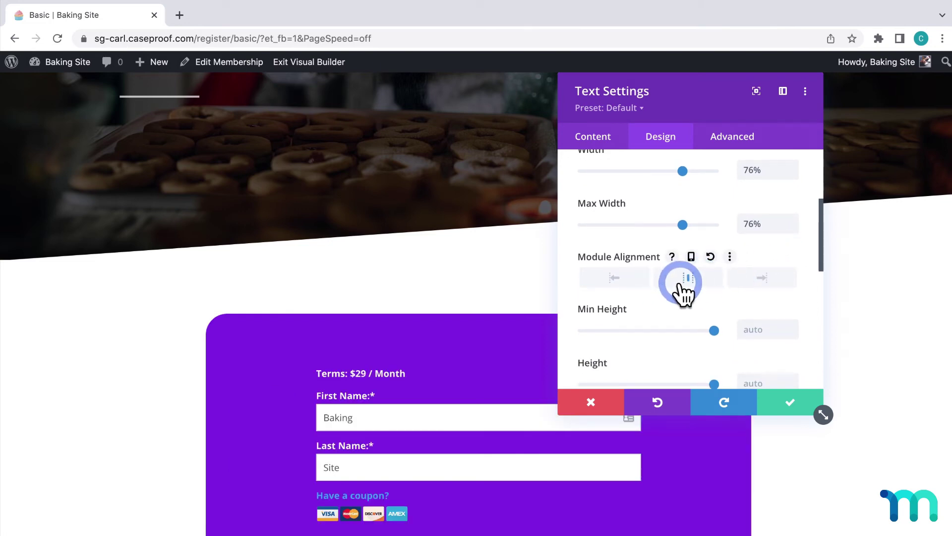
# Reduce the form's side padding and set top/bottom padding to 56px
pyautogui.scroll(-6, 818, 249)
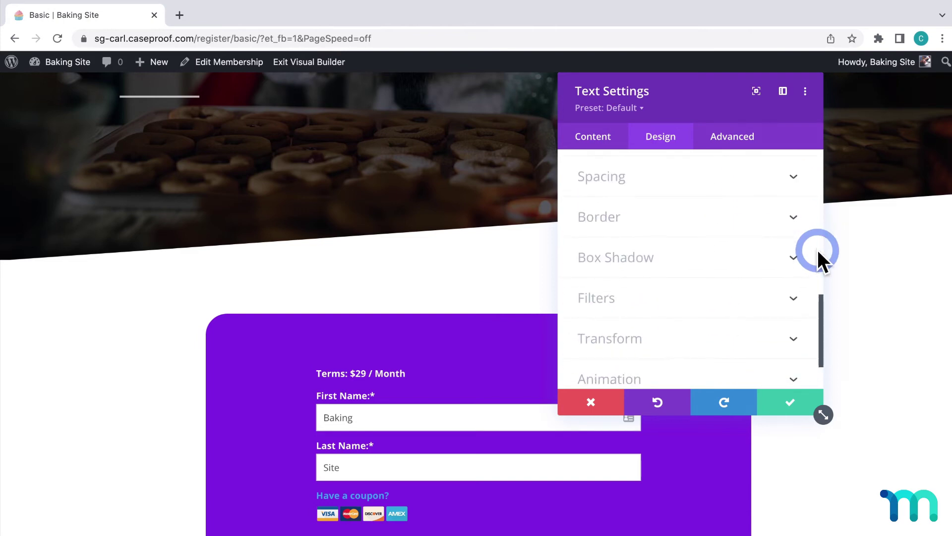
pyautogui.click(791, 175)
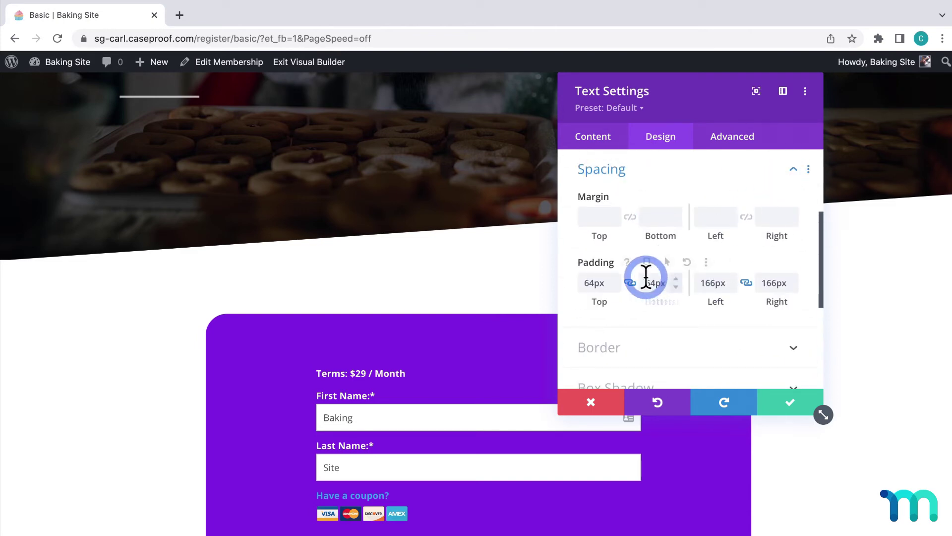
pyautogui.moveTo(704, 300); pyautogui.dragTo(583, 296)
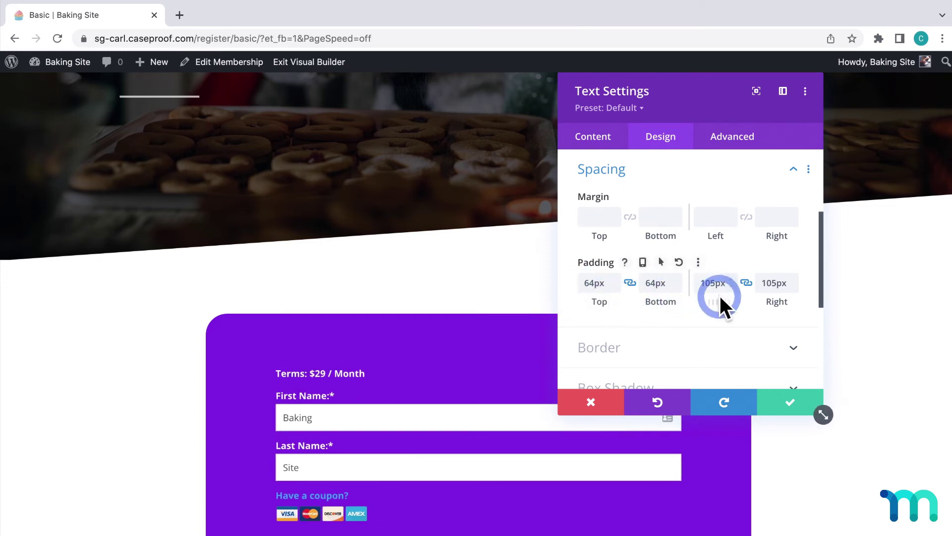
pyautogui.moveTo(721, 299); pyautogui.dragTo(673, 300)
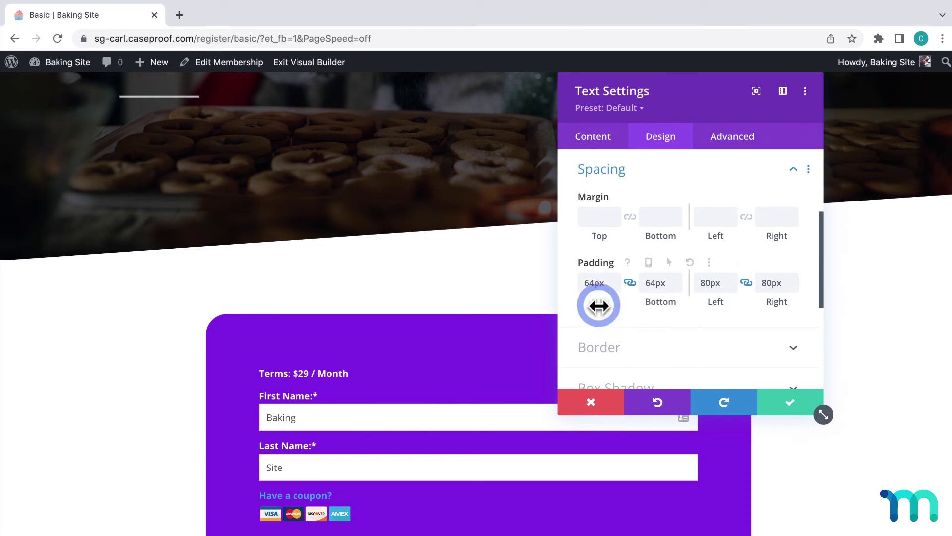
pyautogui.moveTo(595, 300); pyautogui.dragTo(569, 300)
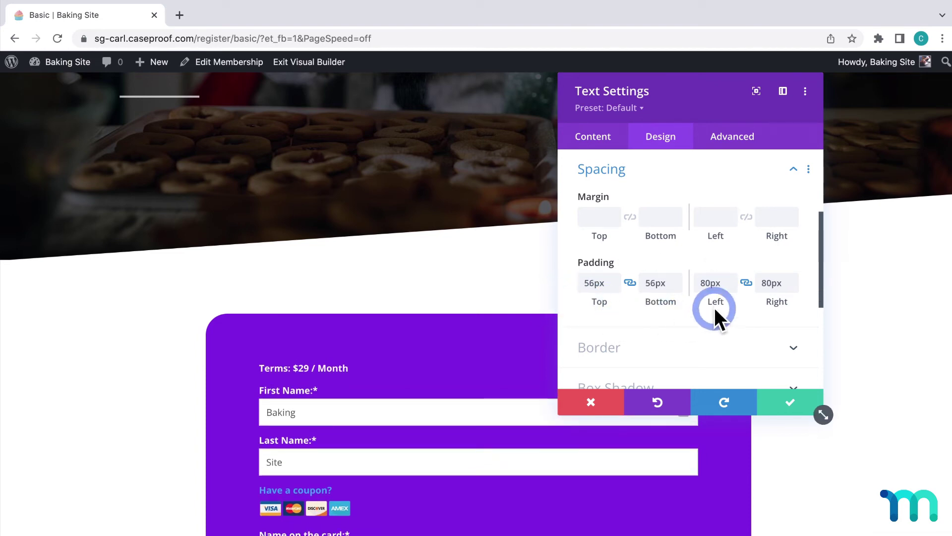
# Set the form's width and max width to 70% and save the module
pyautogui.scroll(4, 798, 252)
pyautogui.click(796, 273)
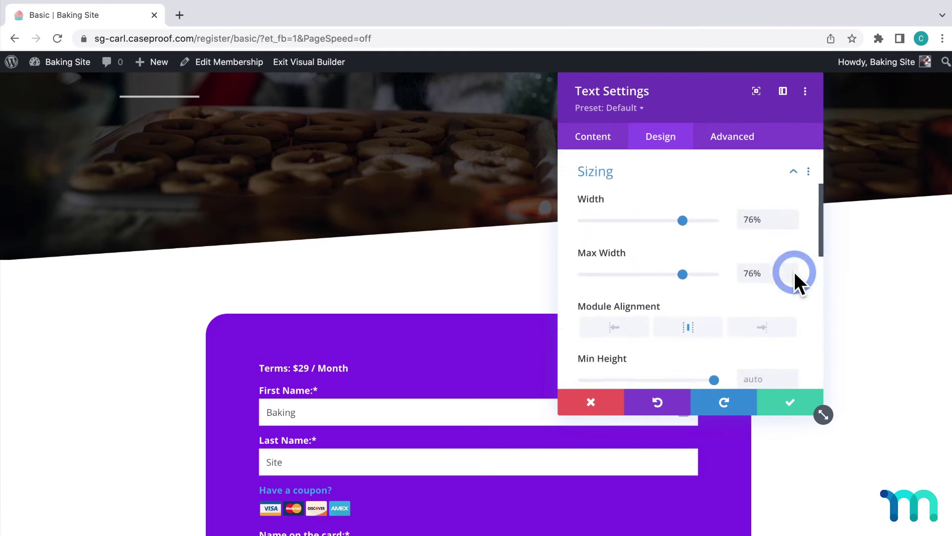
pyautogui.moveTo(682, 218); pyautogui.dragTo(675, 218)
pyautogui.moveTo(759, 272); pyautogui.dragTo(731, 274)
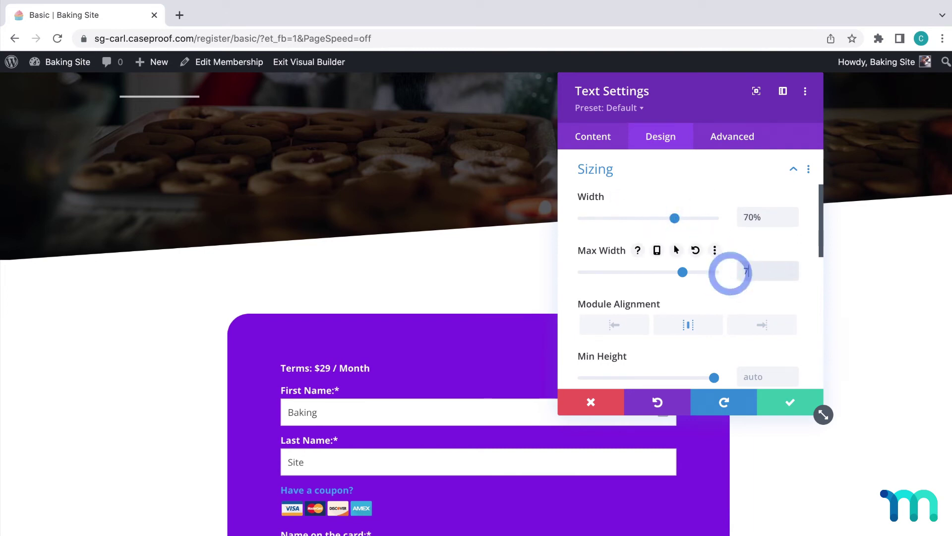
pyautogui.write('70%')
pyautogui.click(790, 403)
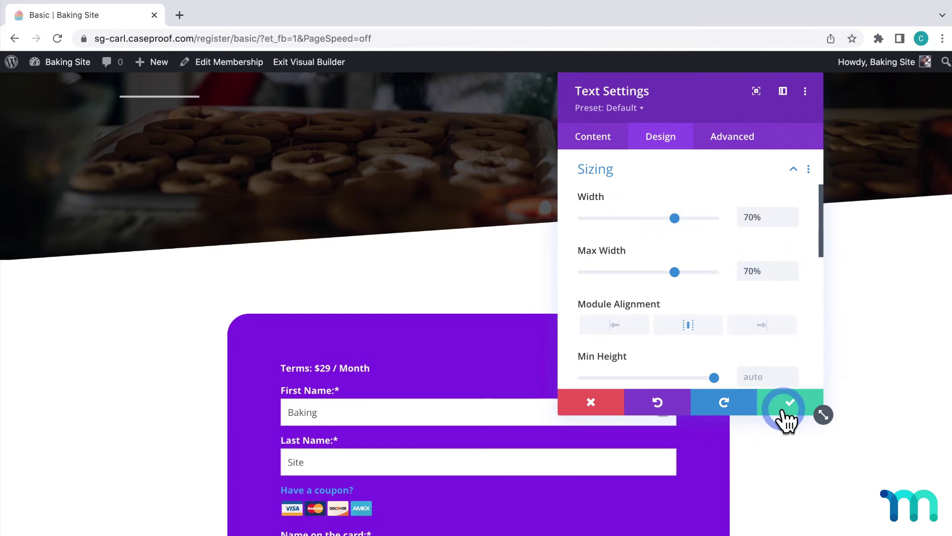
# Drag the Basic Membership hero's bottom padding upward to shorten the hero
pyautogui.scroll(3, 639, 375)
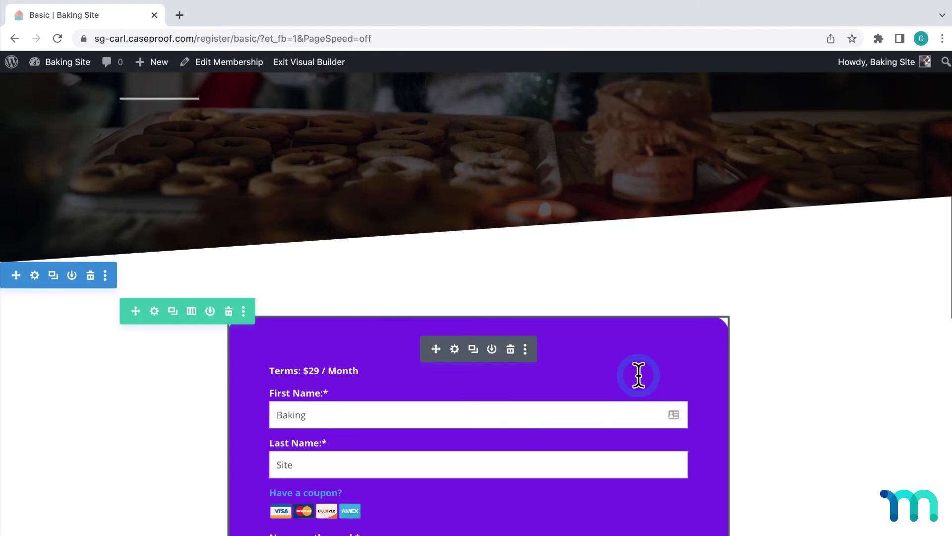
pyautogui.scroll(2, 638, 375)
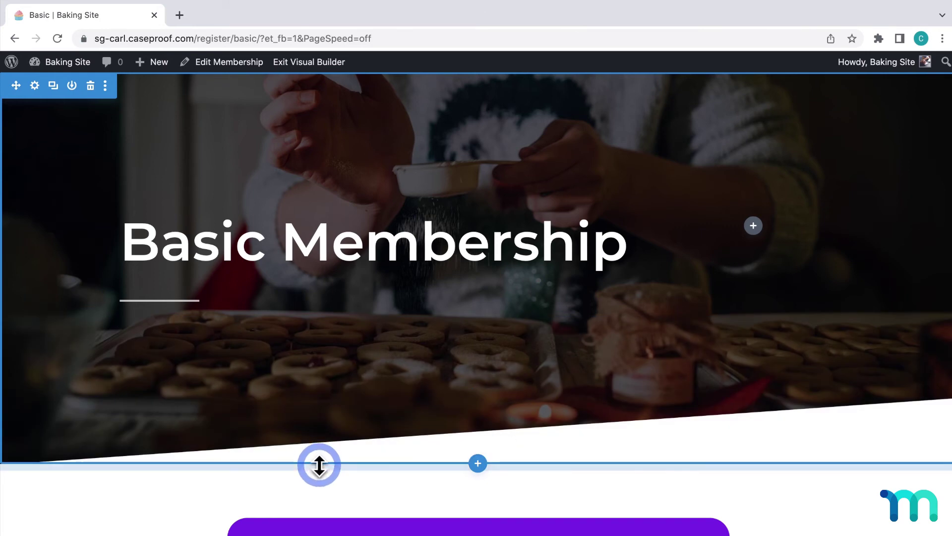
pyautogui.moveTo(319, 466); pyautogui.dragTo(330, 314)
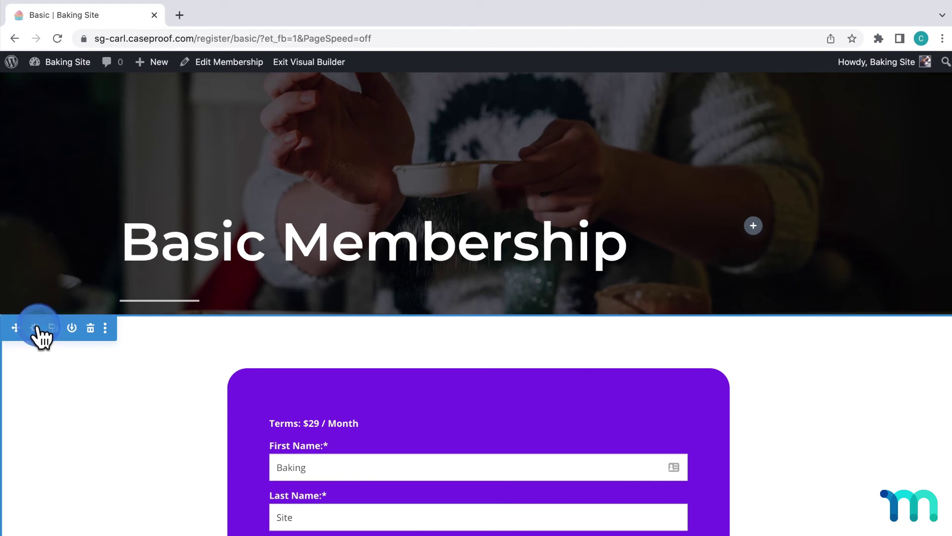
# Make the form section's background transparent and save its settings
pyautogui.click(33, 327)
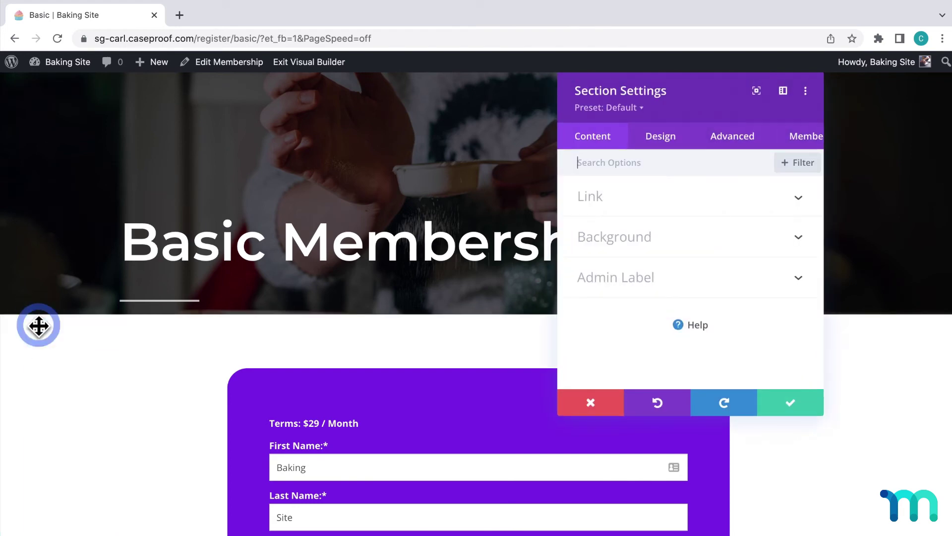
pyautogui.click(789, 238)
pyautogui.scroll(-2, 739, 263)
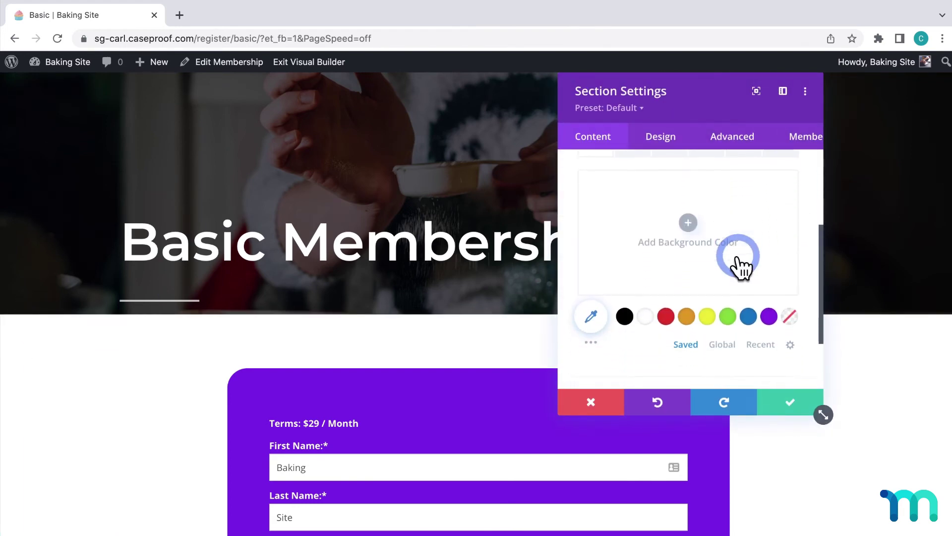
pyautogui.click(762, 299)
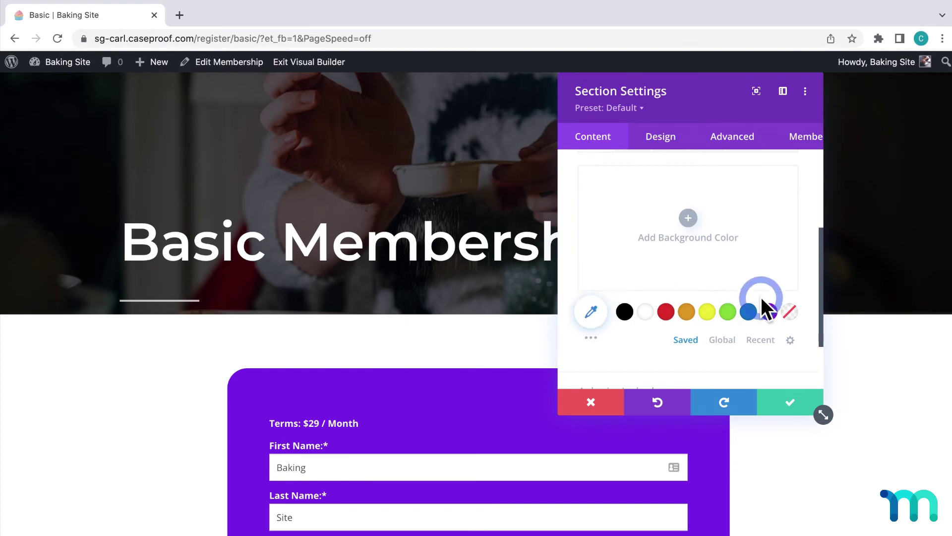
pyautogui.click(792, 314)
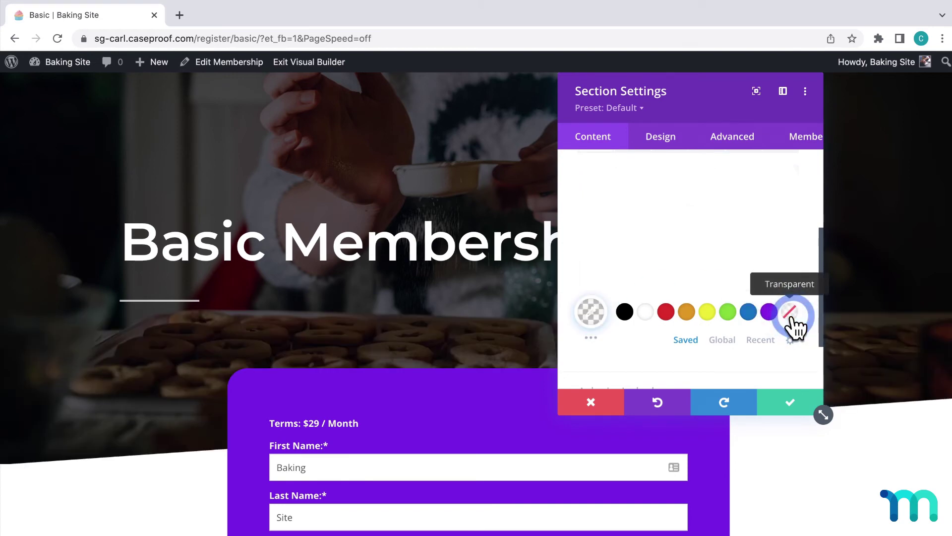
pyautogui.click(791, 403)
# Pull the purple form up to overlap the hero and review the result
pyautogui.scroll(2, 794, 401)
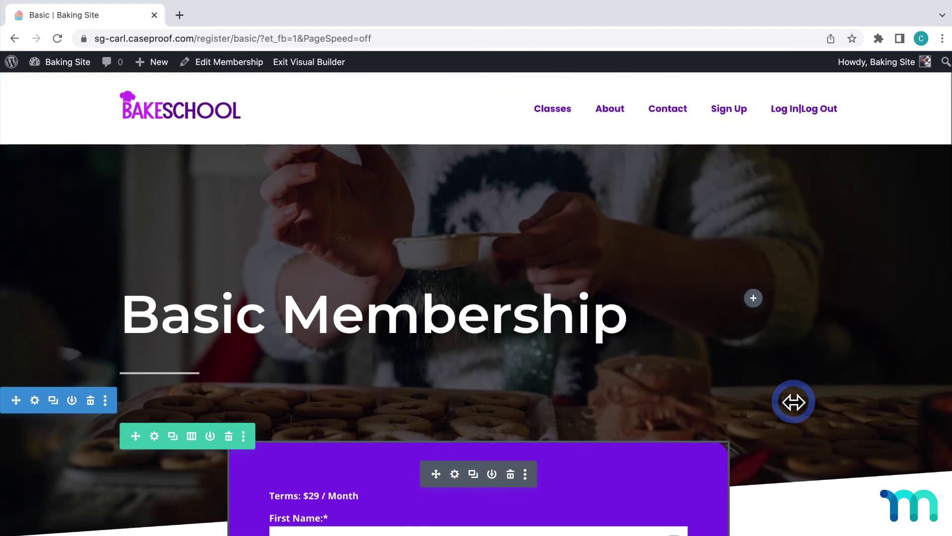
pyautogui.moveTo(793, 402); pyautogui.dragTo(793, 385)
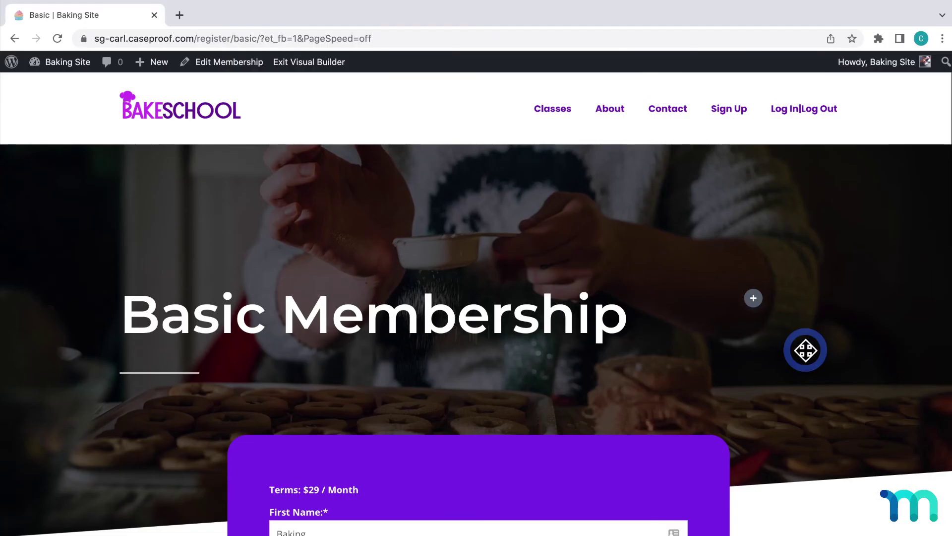
pyautogui.scroll(-10, 808, 291)
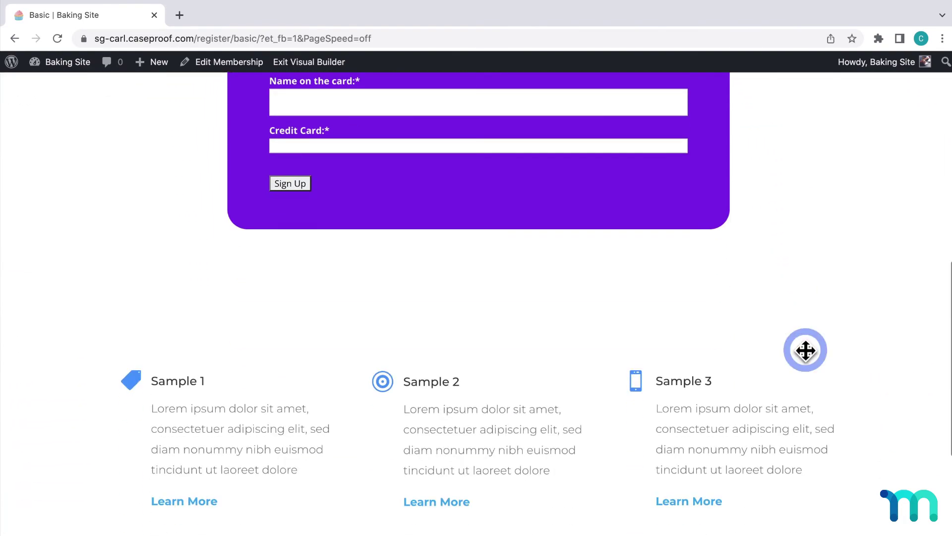
pyautogui.scroll(-3, 805, 350)
pyautogui.scroll(9, 806, 351)
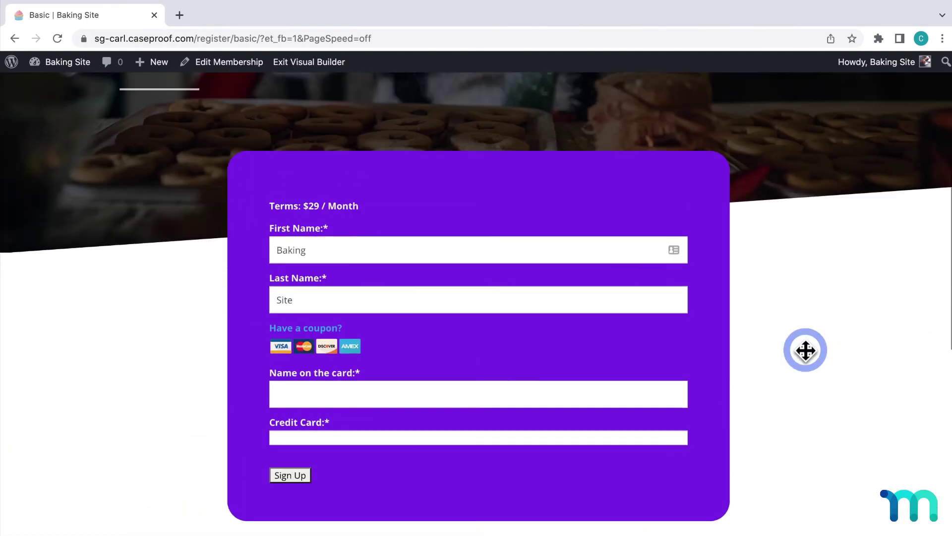
pyautogui.scroll(5, 806, 351)
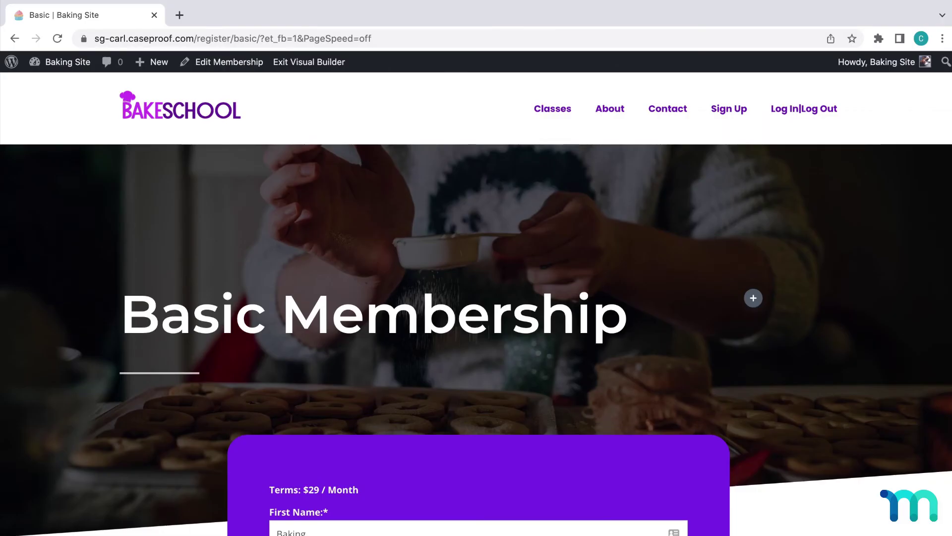
# Open the live Baking Site in an Incognito window
pyautogui.click(74, 63)
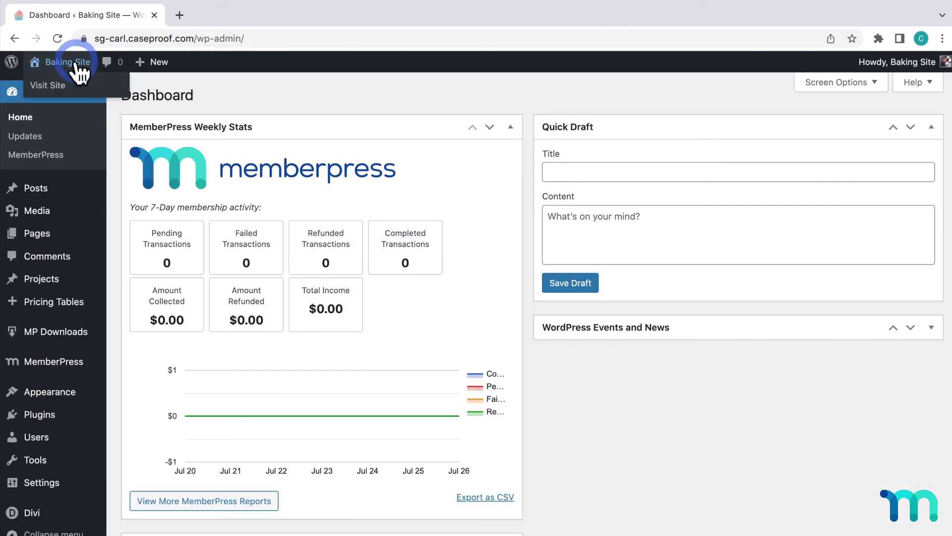
pyautogui.rightClick(71, 83)
pyautogui.click(104, 108)
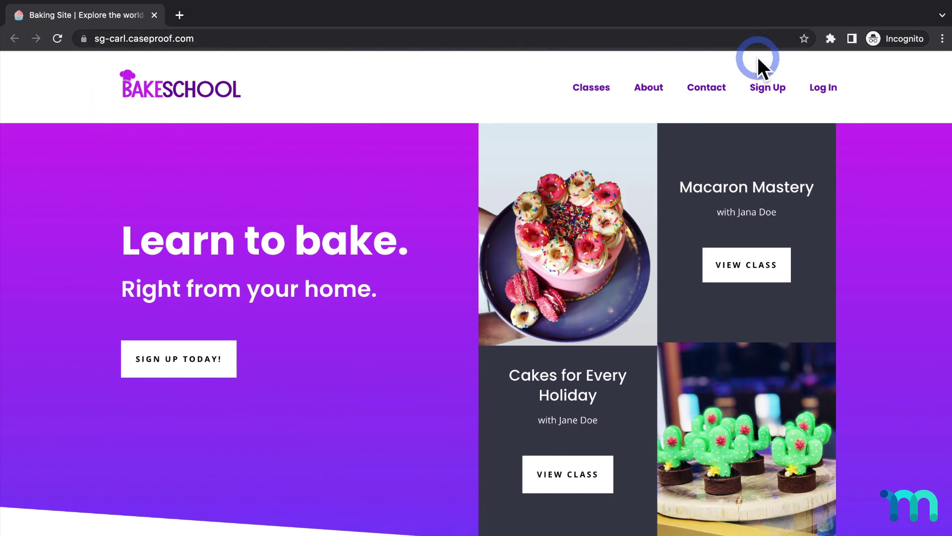
# Go to the pricing page and open the Basic plan's Sign Up registration page
pyautogui.click(761, 89)
pyautogui.scroll(-3, 425, 294)
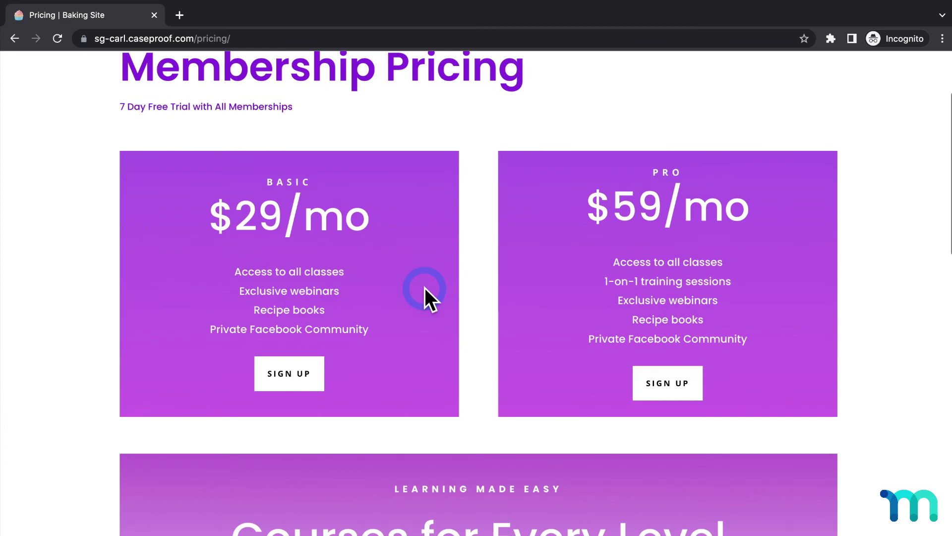
pyautogui.click(307, 350)
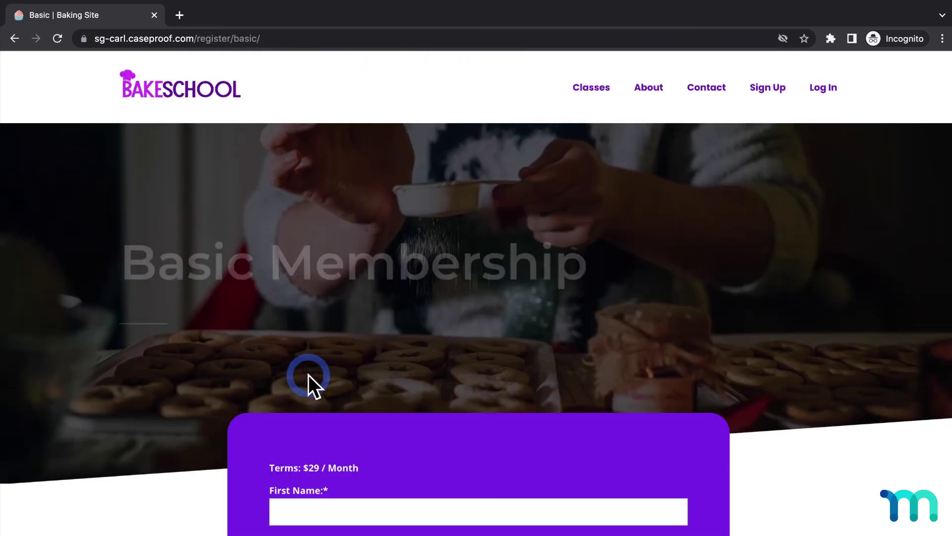
pyautogui.scroll(-6, 308, 374)
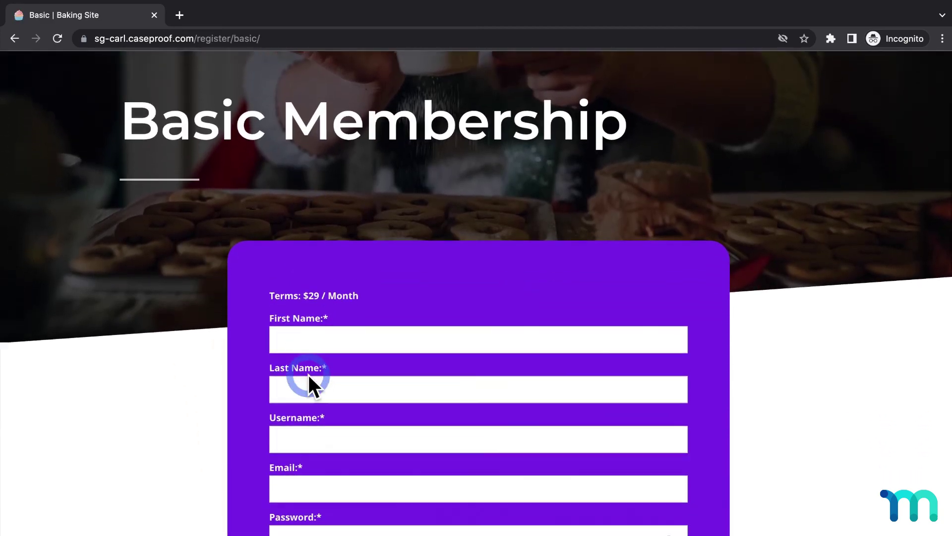
pyautogui.scroll(-8, 309, 374)
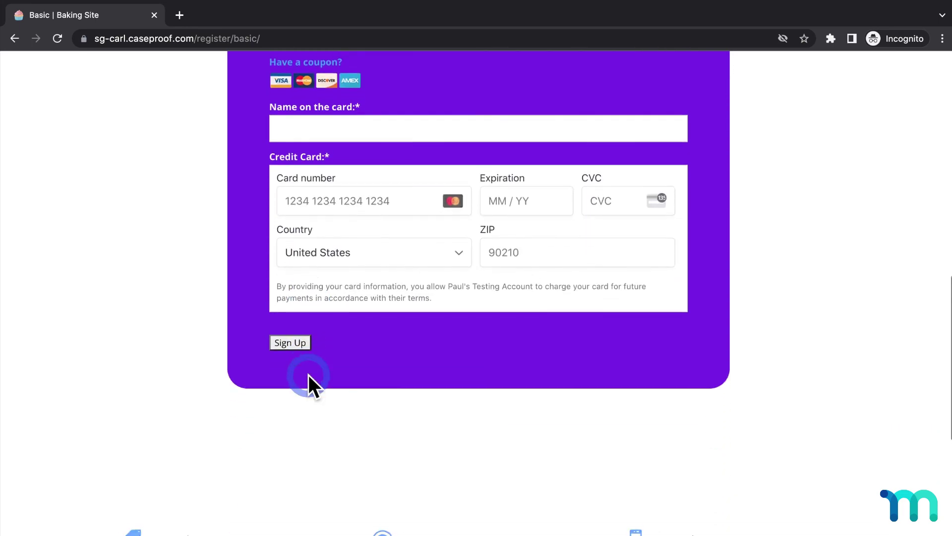
pyautogui.scroll(14, 309, 374)
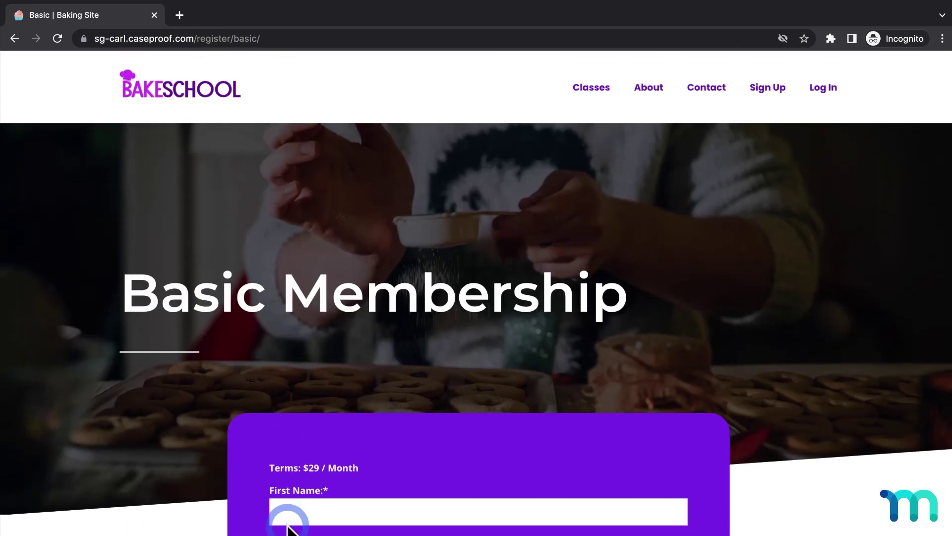
# Enter a sample first and last name, username and password for the test member
pyautogui.scroll(-2, 287, 521)
pyautogui.scroll(-6, 288, 527)
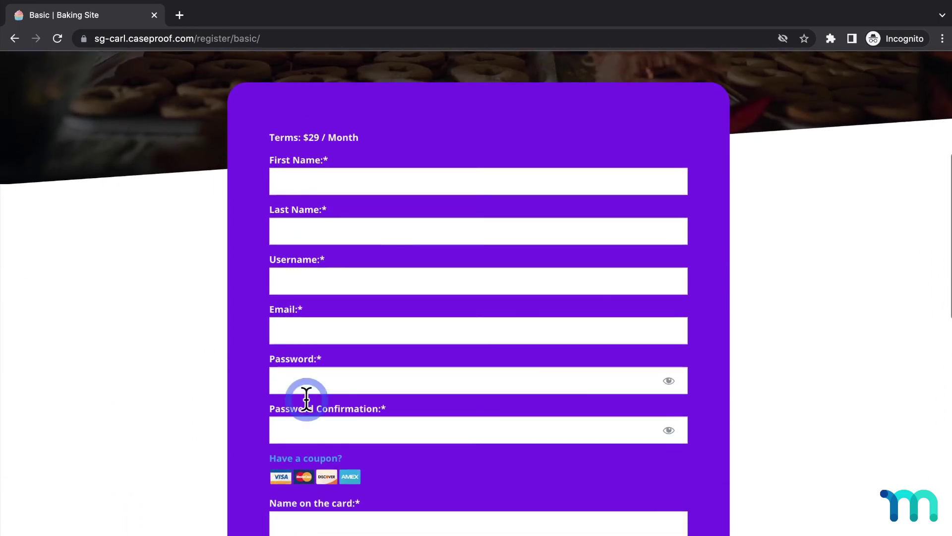
pyautogui.click(392, 183)
pyautogui.write('Test')
pyautogui.press('Tab')
pyautogui.write('Tester')
pyautogui.press('Tab')
pyautogui.write('testtester0')
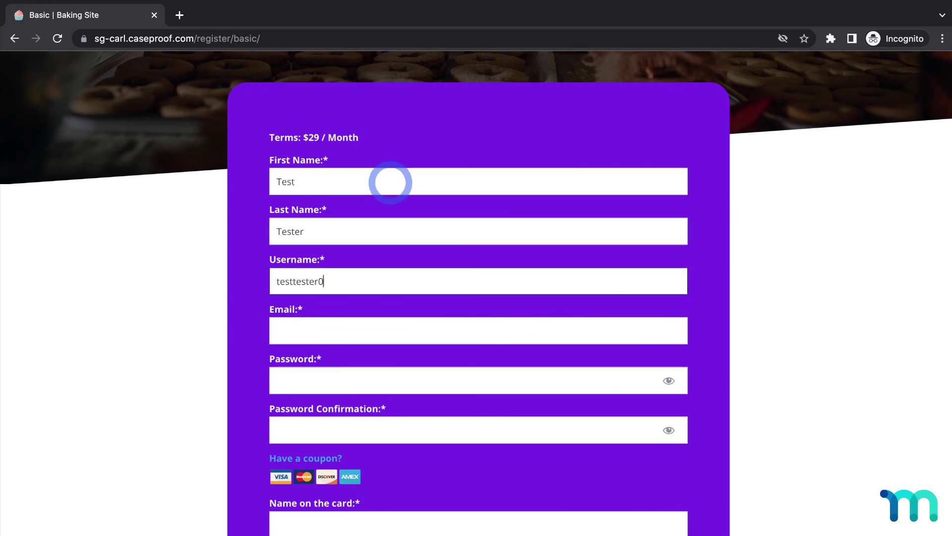
pyautogui.write('000099')
pyautogui.press('Tab')
pyautogui.write('testtest')
# Add the cardholder name, 4242 test card, expiry, CVC and billing ZIP, then submit the sign-up
pyautogui.scroll(-5, 390, 183)
pyautogui.click(372, 290)
pyautogui.write('Test Tester')
pyautogui.click(352, 411)
pyautogui.write('42424242424242421123111')
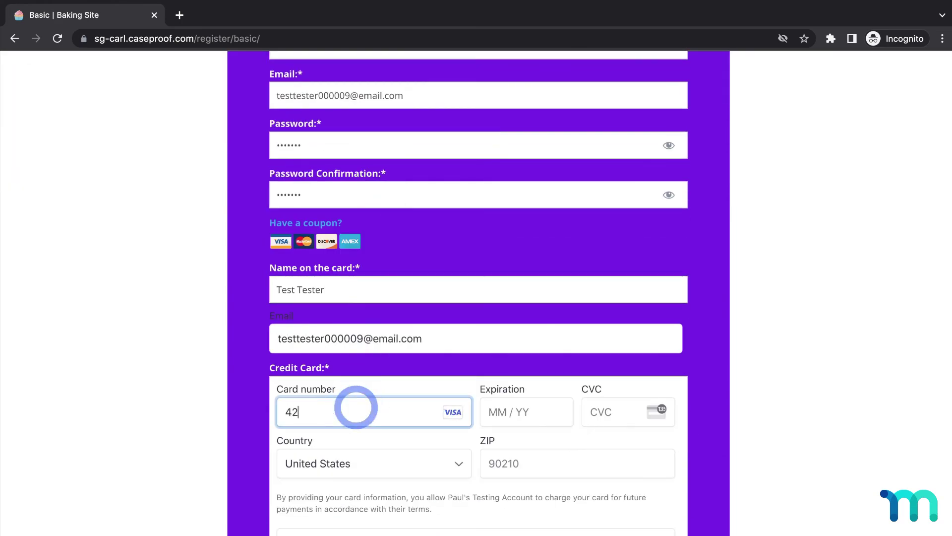
pyautogui.click(489, 456)
pyautogui.write('90210')
pyautogui.scroll(-3, 405, 391)
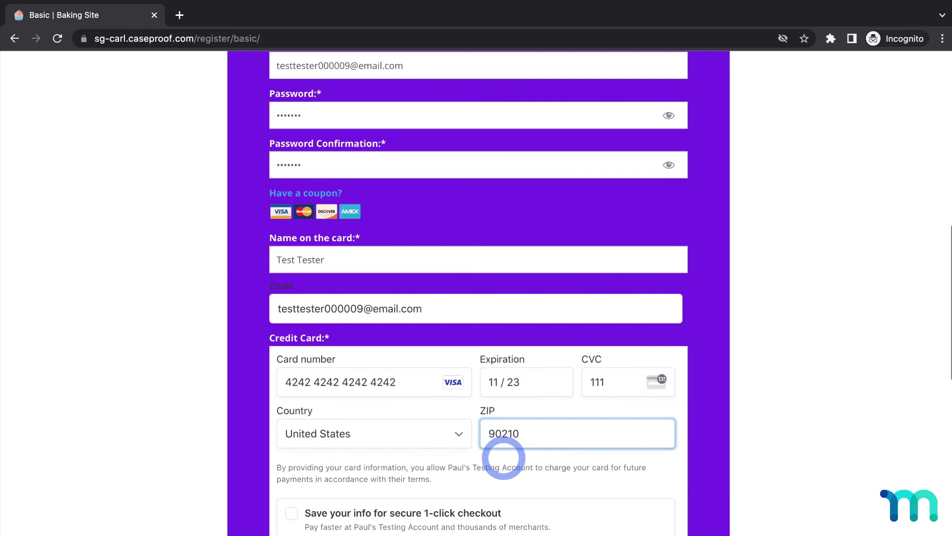
pyautogui.click(303, 453)
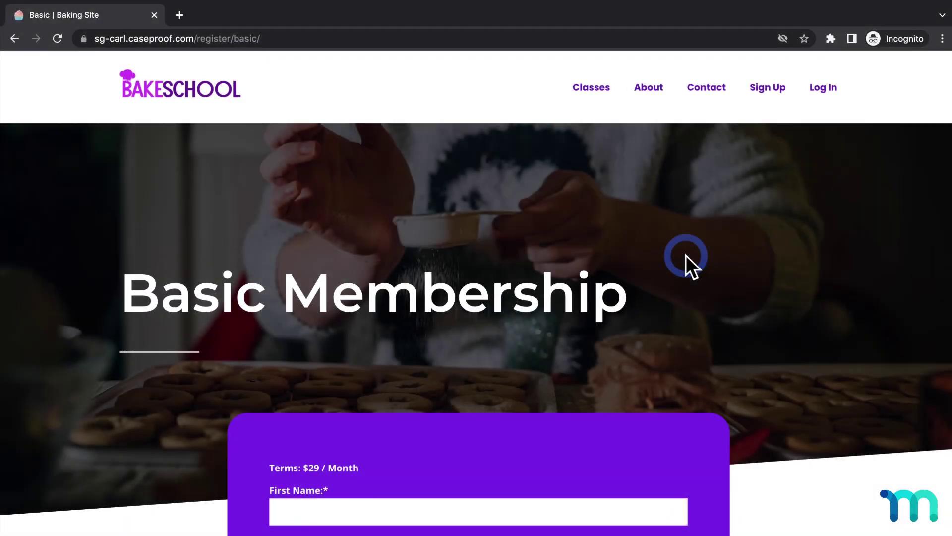
# Inspect the Sign Up button to find its mepr-submit class, then close DevTools and the Incognito window
pyautogui.scroll(-15, 686, 255)
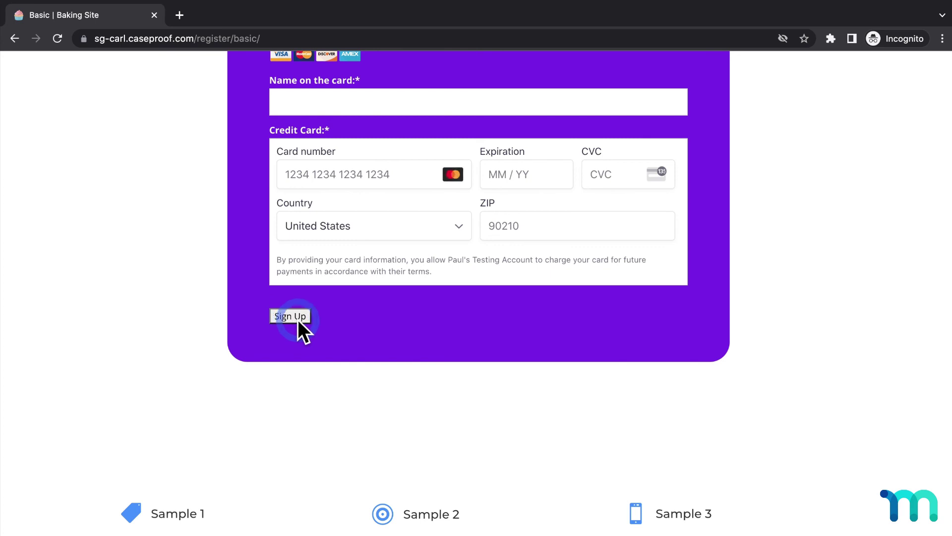
pyautogui.rightClick(297, 319)
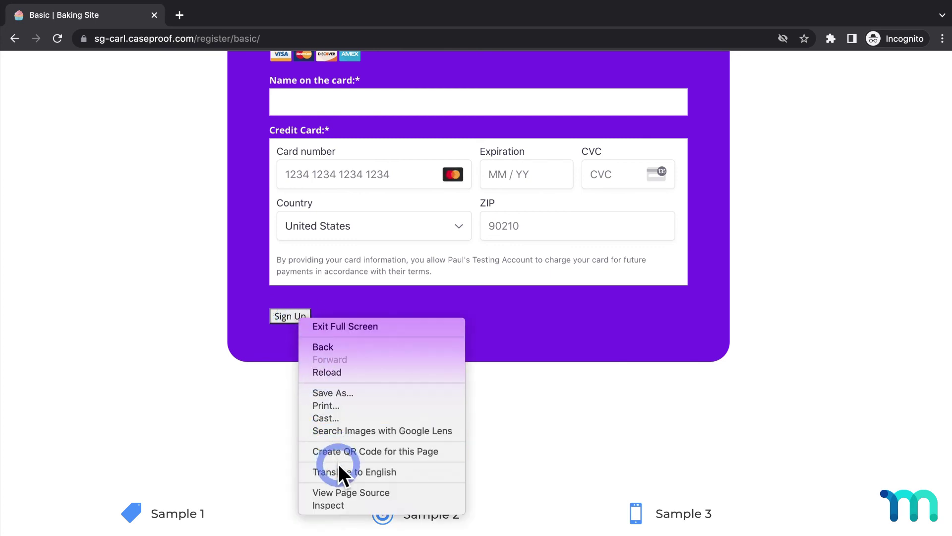
pyautogui.click(341, 505)
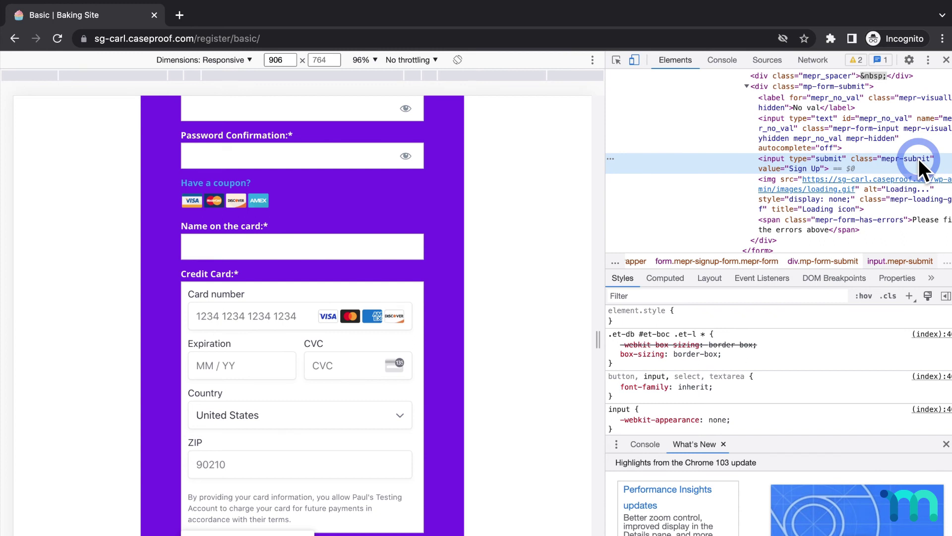
pyautogui.click(946, 59)
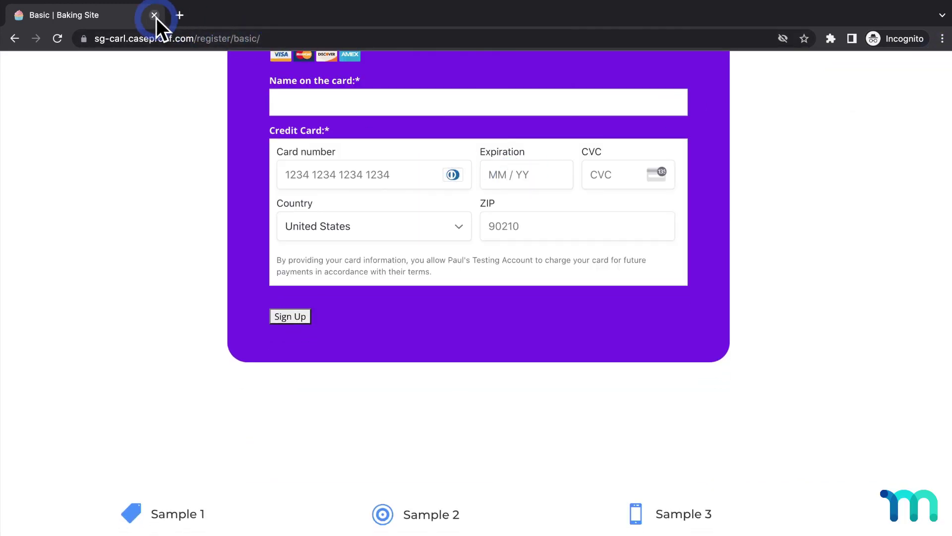
pyautogui.click(154, 15)
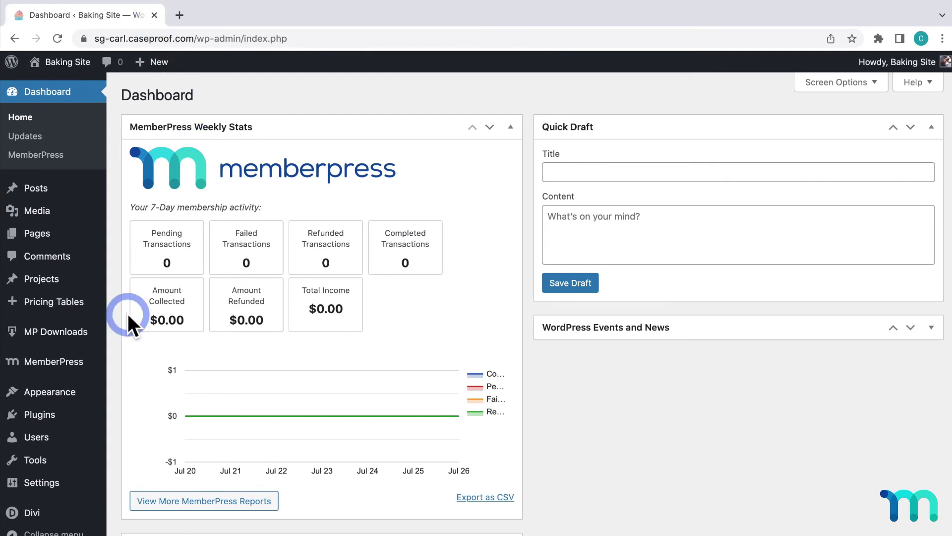
# Paste .mepr-submit rules (white, black Poppins text, 5px corners, #f5f5f0 hover) into Divi Custom CSS and save
pyautogui.moveTo(47, 515)
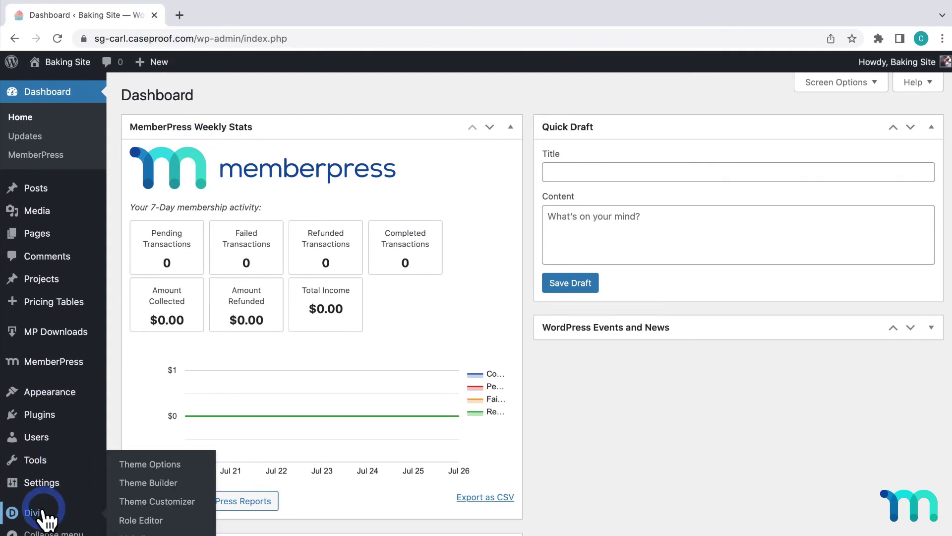
pyautogui.click(141, 467)
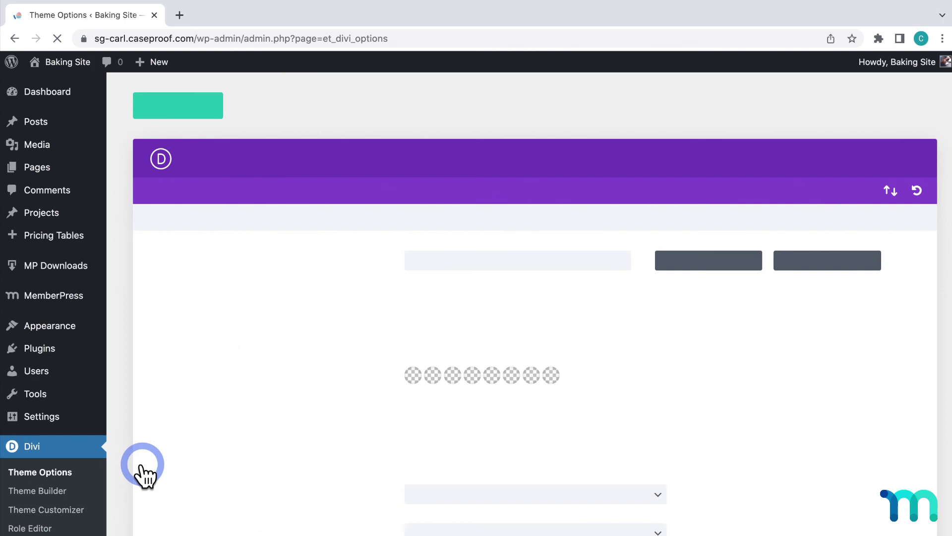
pyautogui.scroll(-20, 365, 302)
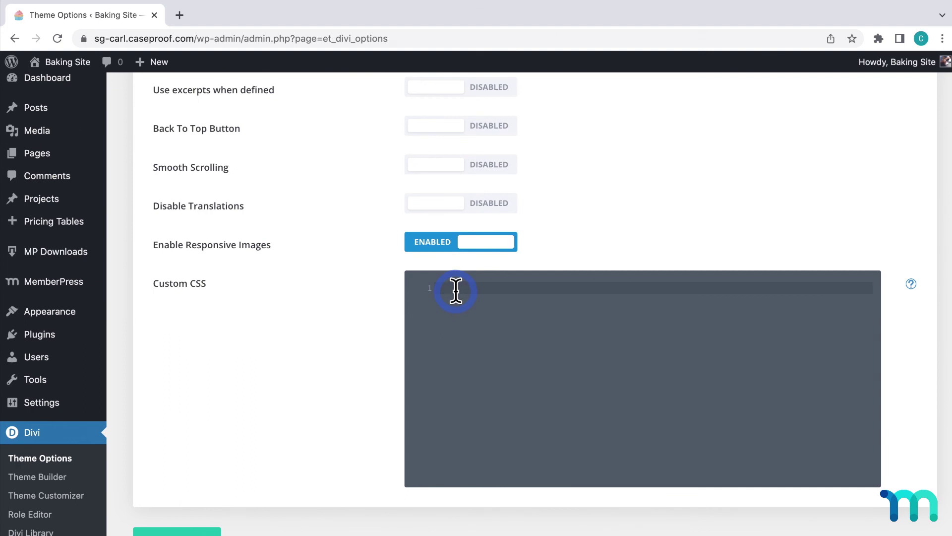
pyautogui.write('.mepr-submit {     background-color: white;     border-radius: 5px;     color: black;     padding: 20px 26px;     font-family: Poppins;     font-weight: 500;     border: none;     cursor: pointer }  .mepr-submit:hover {     background-color: #f5f5f0;     pointer: cursor; }')
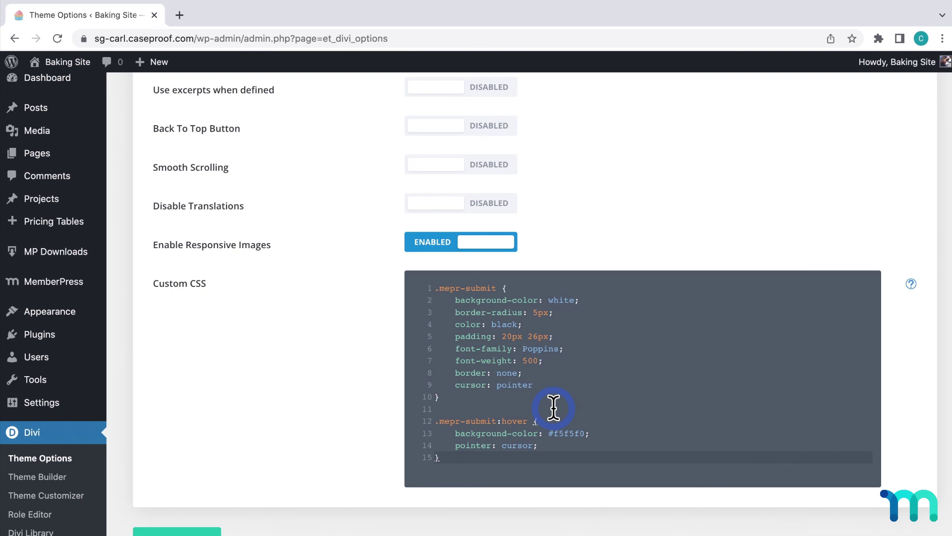
pyautogui.click(190, 532)
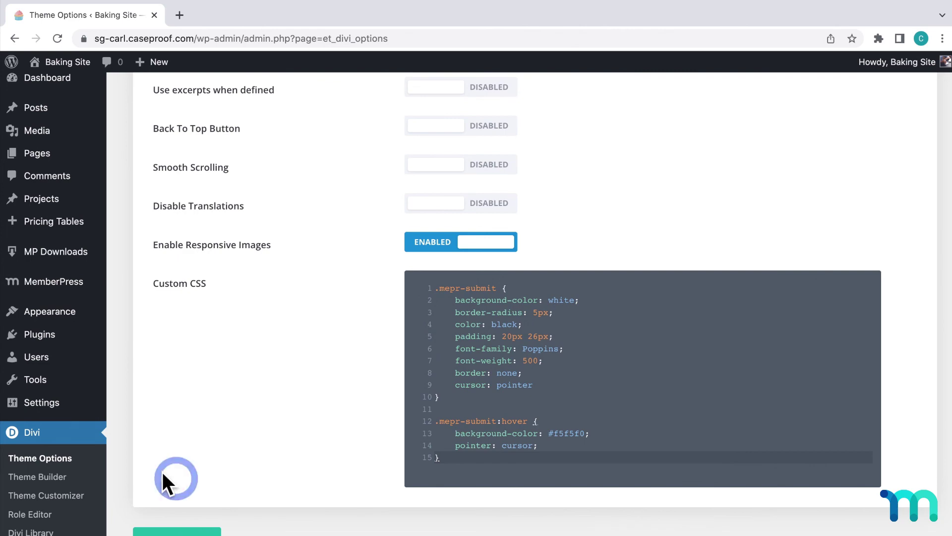
# Reopen the site in Incognito, go to the Basic plan's registration page and check the white, rounded Sign Up button
pyautogui.moveTo(53, 67)
pyautogui.rightClick(62, 85)
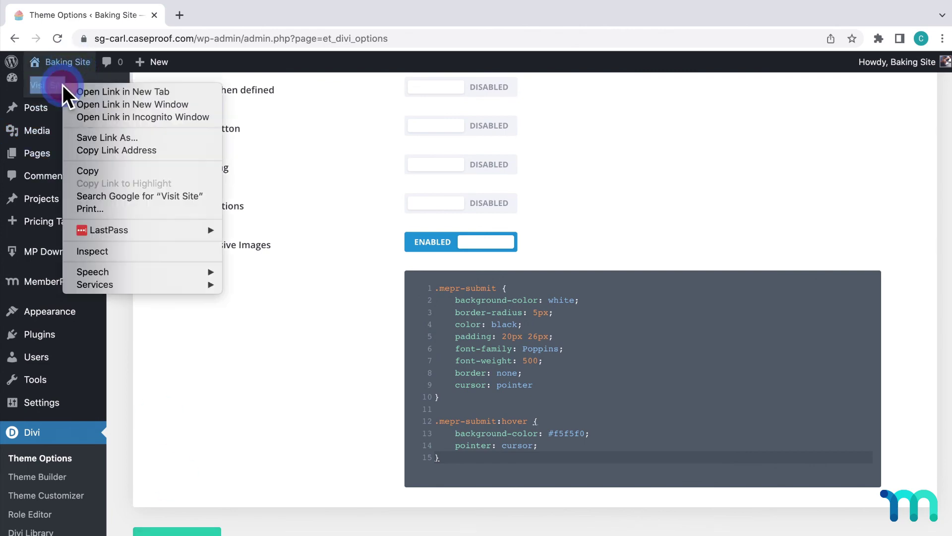
pyautogui.click(103, 116)
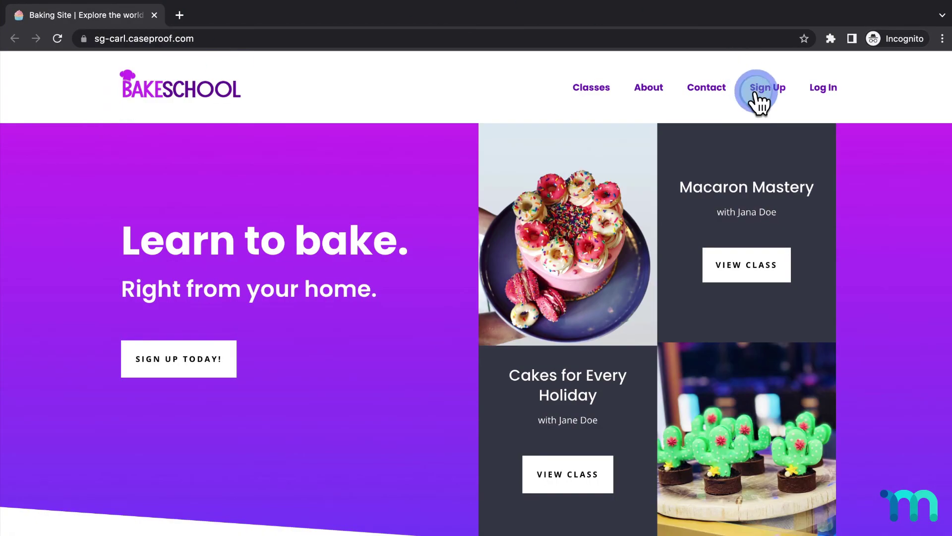
pyautogui.click(759, 94)
pyautogui.scroll(-3, 481, 252)
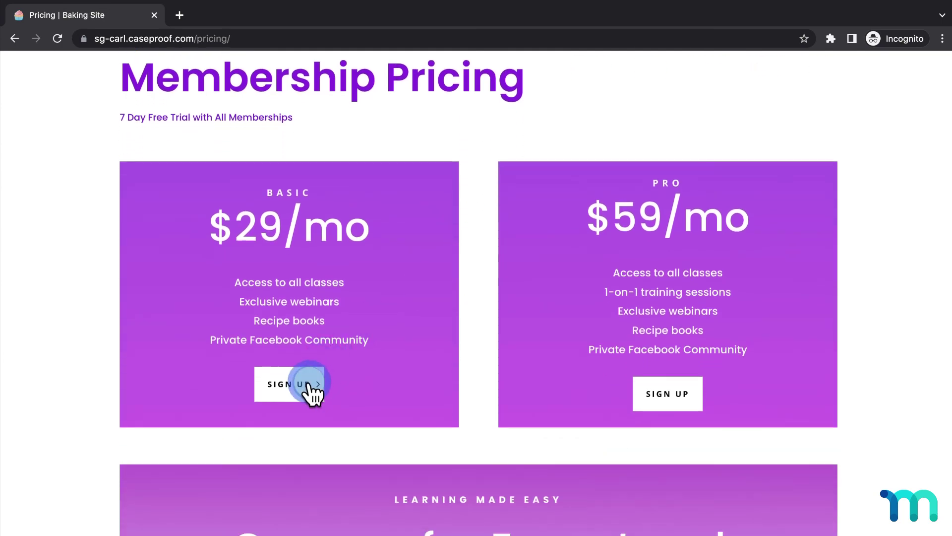
pyautogui.click(309, 384)
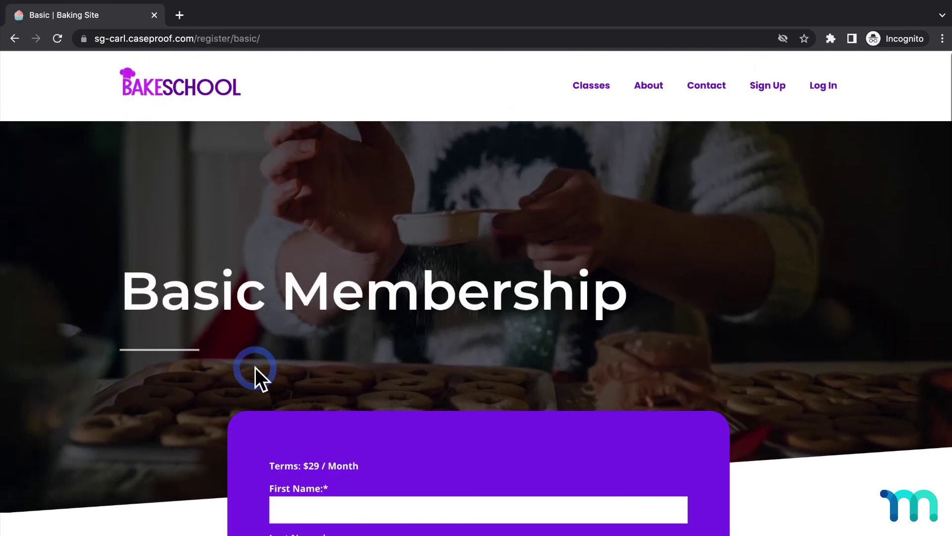
pyautogui.scroll(-15, 254, 367)
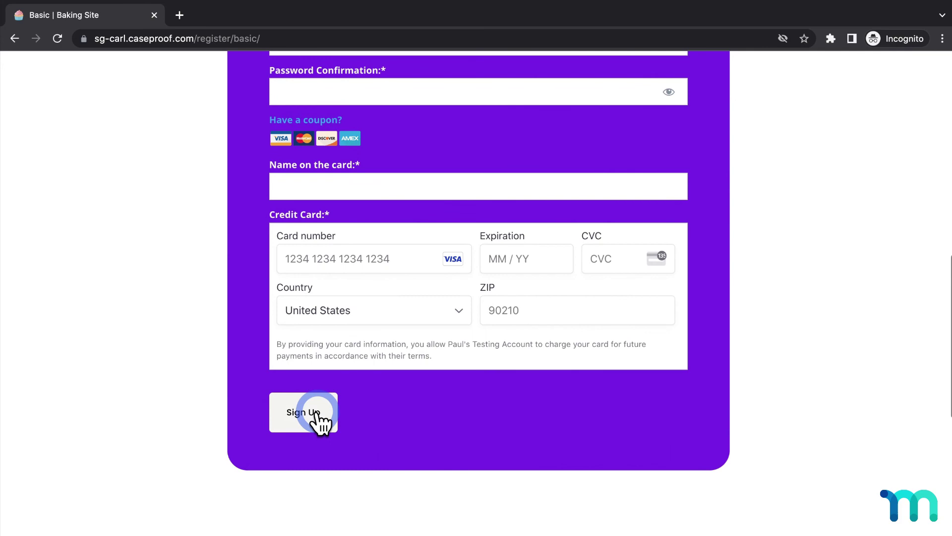
pyautogui.click(318, 415)
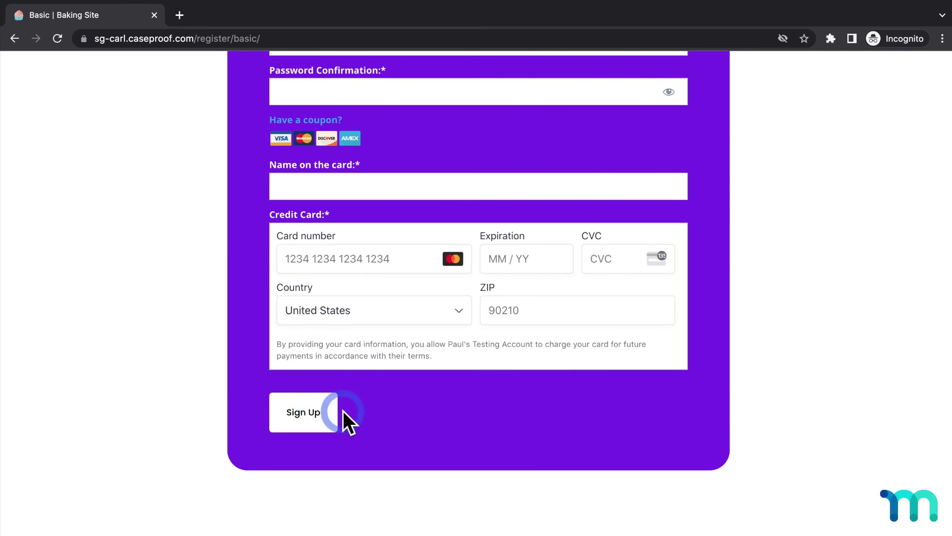